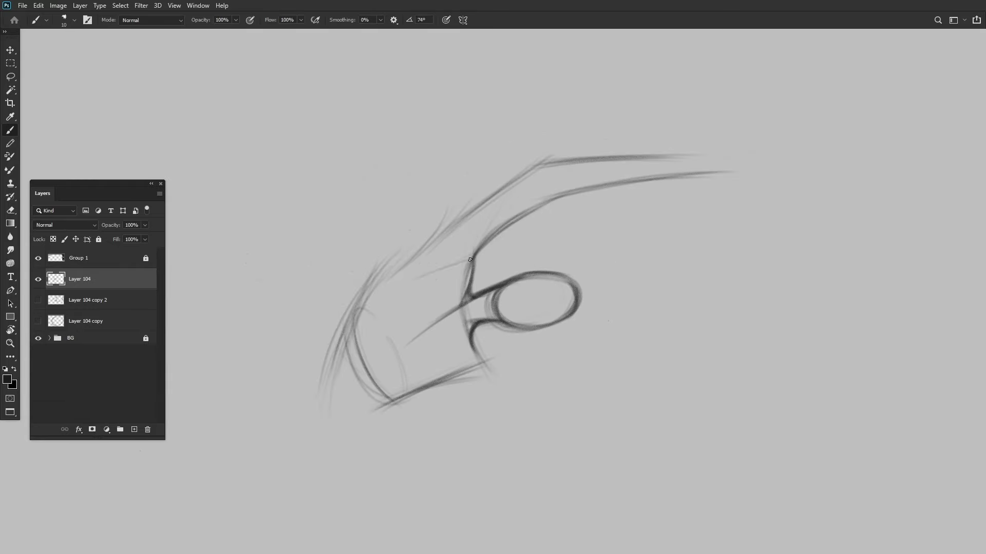
- Sketch the tilted torso's side contours, waist and pelvis below the raised arm
{"action": "left_click_drag", "start_coordinate": [481, 251], "coordinate": [330, 249]}
{"action": "left_click_drag", "start_coordinate": [424, 207], "coordinate": [319, 293]}
{"action": "mouse_move", "coordinate": [393, 271]}
{"action": "left_mouse_down"}
{"action": "mouse_move", "coordinate": [561, 334]}
{"action": "mouse_move", "coordinate": [451, 266]}
{"action": "mouse_move", "coordinate": [477, 248]}
{"action": "left_mouse_up"}
{"action": "mouse_move", "coordinate": [450, 304]}
{"action": "left_mouse_down"}
{"action": "mouse_move", "coordinate": [406, 329]}
{"action": "mouse_move", "coordinate": [363, 308]}
{"action": "mouse_move", "coordinate": [313, 390]}
{"action": "left_mouse_up"}
{"action": "mouse_move", "coordinate": [359, 267]}
{"action": "left_mouse_down"}
{"action": "mouse_move", "coordinate": [326, 286]}
{"action": "mouse_move", "coordinate": [385, 282]}
{"action": "mouse_move", "coordinate": [328, 297]}
{"action": "left_mouse_up"}
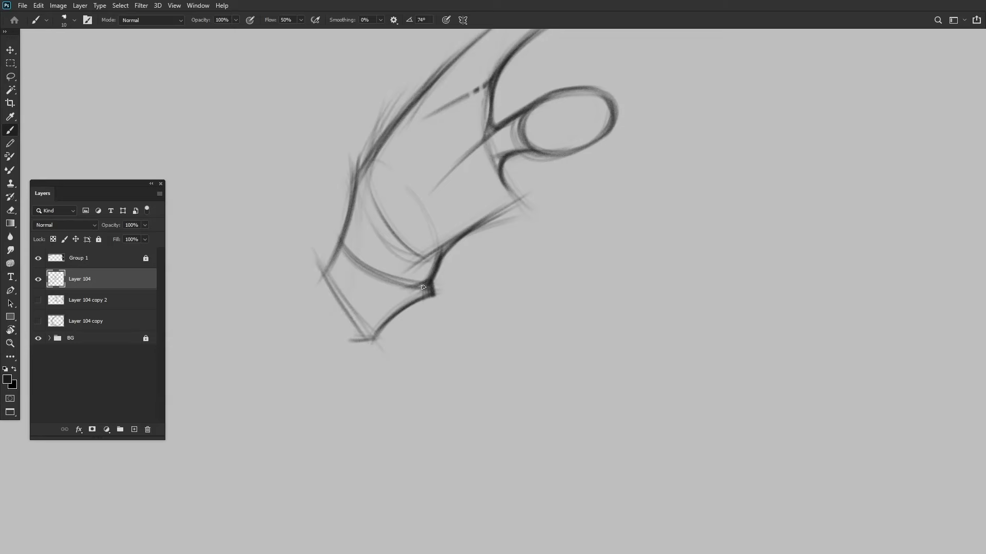
- Sketch the first leg's tapered thigh below the pelvis and transform its placement
{"action": "mouse_move", "coordinate": [365, 335]}
{"action": "left_mouse_down"}
{"action": "mouse_move", "coordinate": [436, 322]}
{"action": "mouse_move", "coordinate": [350, 272]}
{"action": "left_mouse_up"}
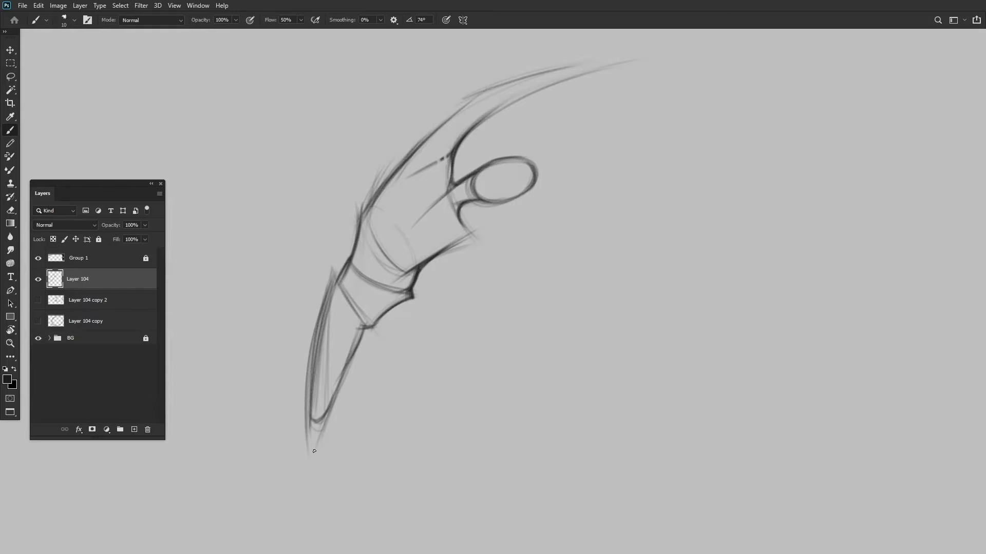
{"action": "left_click_drag", "start_coordinate": [314, 451], "coordinate": [368, 349]}
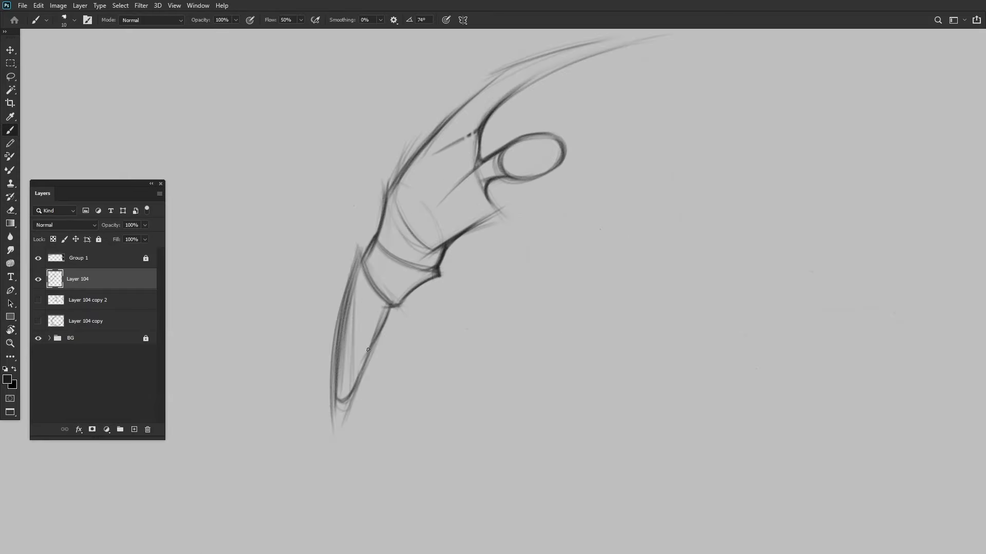
{"action": "key", "text": "ctrl+t"}
{"action": "left_click_drag", "start_coordinate": [359, 239], "coordinate": [395, 297]}
{"action": "key", "text": "Return"}
- Erase the top of the first thigh's lines and redraw them darker, joined to the hip and crotch
{"action": "key", "text": "e"}
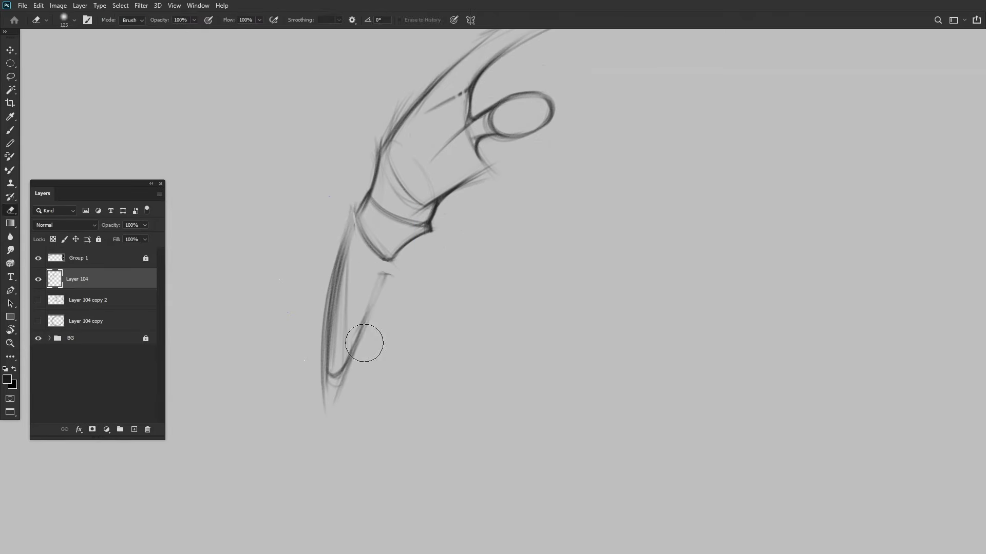
{"action": "key", "text": "b"}
{"action": "scroll", "coordinate": [351, 331], "scroll_direction": "up", "scroll_amount": 2}
{"action": "left_click_drag", "start_coordinate": [355, 186], "coordinate": [358, 230]}
{"action": "key", "text": "e"}
{"action": "scroll", "coordinate": [426, 262], "scroll_direction": "down", "scroll_amount": 2}
{"action": "scroll", "coordinate": [426, 263], "scroll_direction": "up", "scroll_amount": 5}
{"action": "key", "text": "b"}
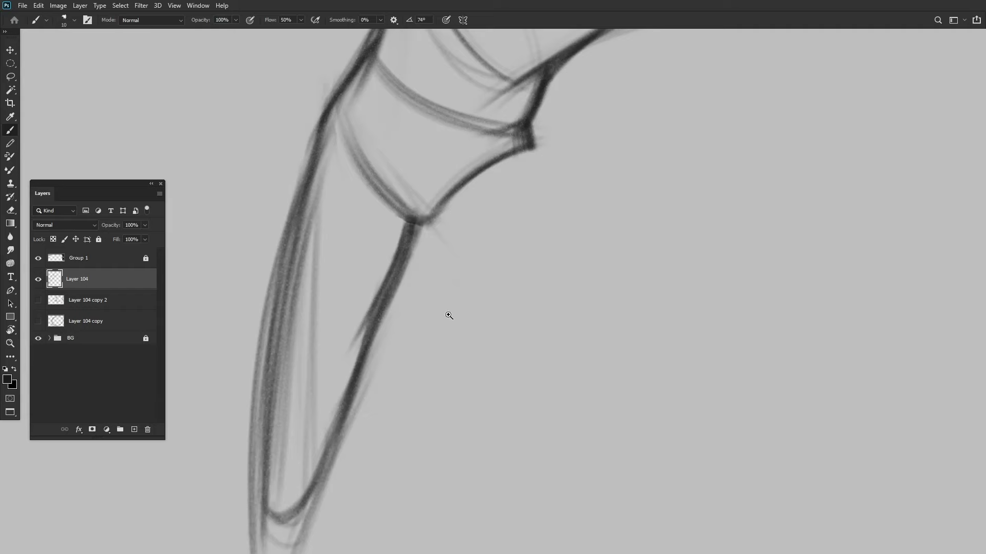
- Sketch the first leg's lower part with long, light contour lines running down from the knee
{"action": "scroll", "coordinate": [426, 263], "scroll_direction": "down", "scroll_amount": 4}
{"action": "scroll", "coordinate": [396, 296], "scroll_direction": "up", "scroll_amount": 1}
{"action": "scroll", "coordinate": [395, 296], "scroll_direction": "up", "scroll_amount": 2}
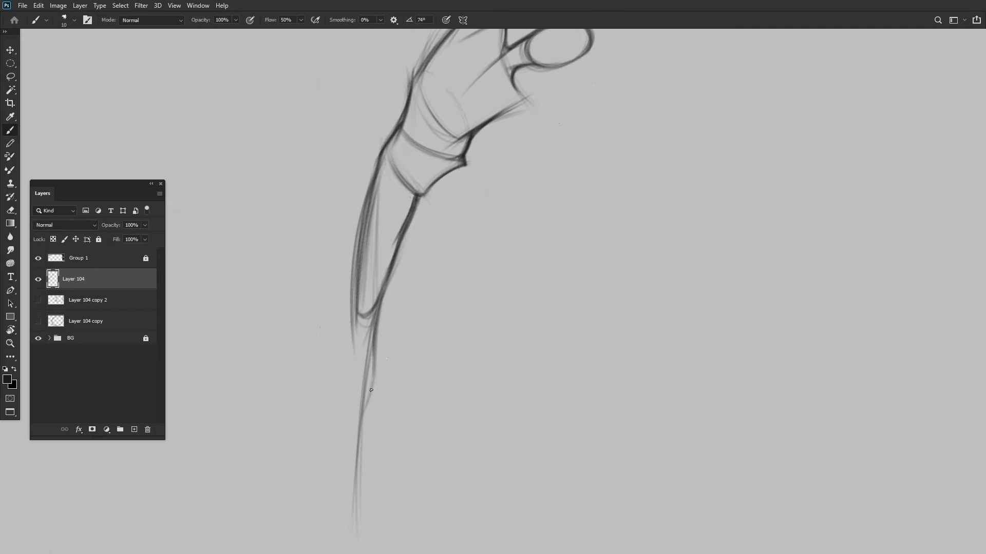
{"action": "mouse_move", "coordinate": [347, 446]}
{"action": "left_mouse_down"}
{"action": "mouse_move", "coordinate": [374, 286]}
{"action": "mouse_move", "coordinate": [411, 251]}
{"action": "mouse_move", "coordinate": [385, 257]}
{"action": "mouse_move", "coordinate": [372, 244]}
{"action": "mouse_move", "coordinate": [378, 334]}
{"action": "mouse_move", "coordinate": [369, 226]}
{"action": "mouse_move", "coordinate": [484, 264]}
{"action": "mouse_move", "coordinate": [440, 290]}
{"action": "mouse_move", "coordinate": [748, 214]}
{"action": "mouse_move", "coordinate": [353, 271]}
{"action": "left_mouse_up"}
{"action": "scroll", "coordinate": [352, 224], "scroll_direction": "up", "scroll_amount": 2}
- Redraw the torso's outer contour into the raised arm, transform its placement and mark the shoulder with cross-contour arcs
{"action": "left_click_drag", "start_coordinate": [486, 169], "coordinate": [361, 297]}
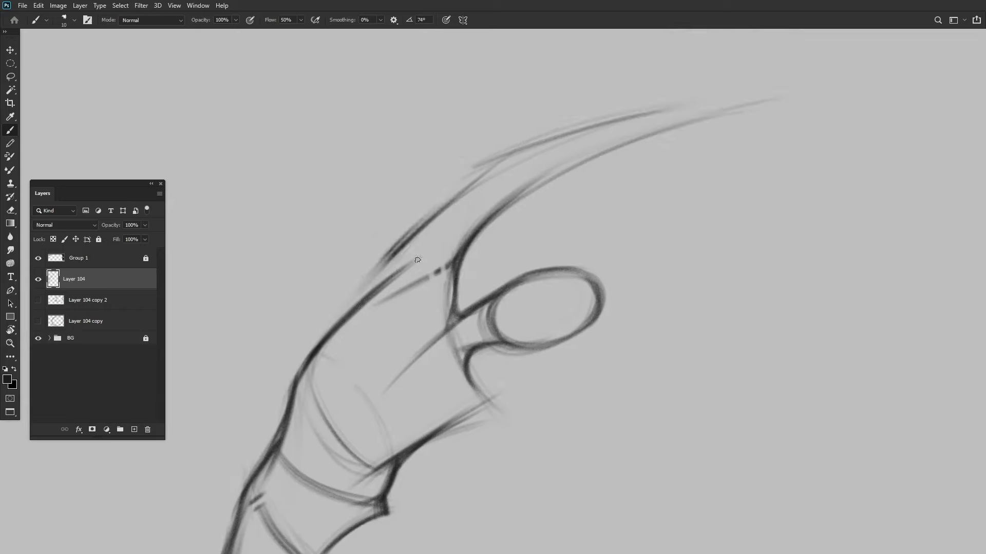
{"action": "mouse_move", "coordinate": [454, 280]}
{"action": "left_mouse_down"}
{"action": "mouse_move", "coordinate": [414, 290]}
{"action": "mouse_move", "coordinate": [403, 259]}
{"action": "mouse_move", "coordinate": [271, 299]}
{"action": "left_mouse_up"}
{"action": "key", "text": "ctrl+t"}
{"action": "mouse_move", "coordinate": [464, 321]}
{"action": "left_mouse_down"}
{"action": "mouse_move", "coordinate": [469, 313]}
{"action": "mouse_move", "coordinate": [387, 433]}
{"action": "mouse_move", "coordinate": [433, 226]}
{"action": "mouse_move", "coordinate": [395, 258]}
{"action": "mouse_move", "coordinate": [475, 273]}
{"action": "mouse_move", "coordinate": [444, 282]}
{"action": "mouse_move", "coordinate": [398, 261]}
{"action": "mouse_move", "coordinate": [585, 246]}
{"action": "mouse_move", "coordinate": [393, 312]}
{"action": "left_mouse_up"}
{"action": "key", "text": "Return"}
{"action": "key", "text": "b"}
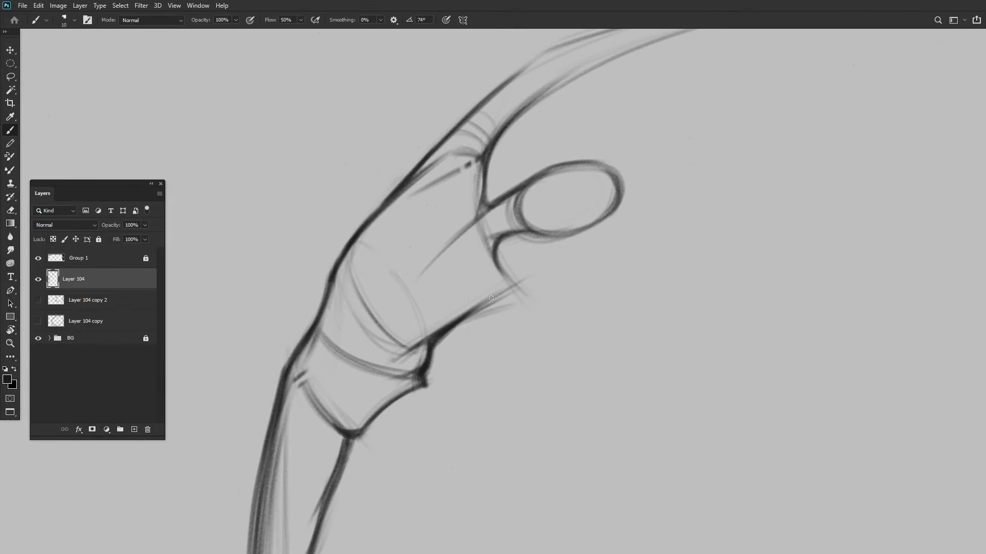
- Sketch the second leg's thigh, knee and calf, angled outward from the pelvis
{"action": "left_click_drag", "start_coordinate": [492, 298], "coordinate": [380, 295]}
{"action": "left_click_drag", "start_coordinate": [108, 293], "coordinate": [108, 291]}
{"action": "mouse_move", "coordinate": [396, 326]}
{"action": "left_mouse_down"}
{"action": "mouse_move", "coordinate": [354, 294]}
{"action": "mouse_move", "coordinate": [382, 276]}
{"action": "left_mouse_up"}
{"action": "left_click_drag", "start_coordinate": [383, 343], "coordinate": [413, 491]}
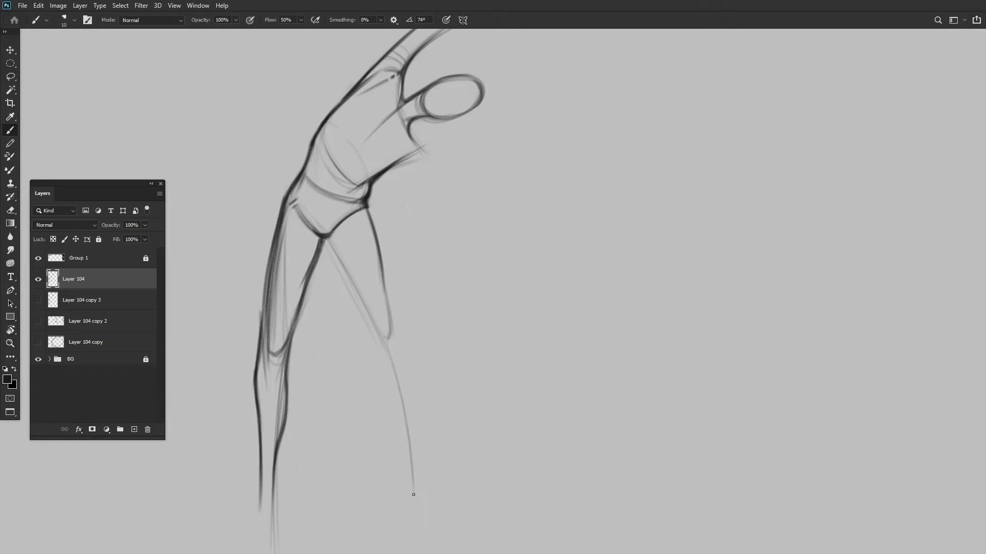
{"action": "left_click_drag", "start_coordinate": [417, 406], "coordinate": [366, 287]}
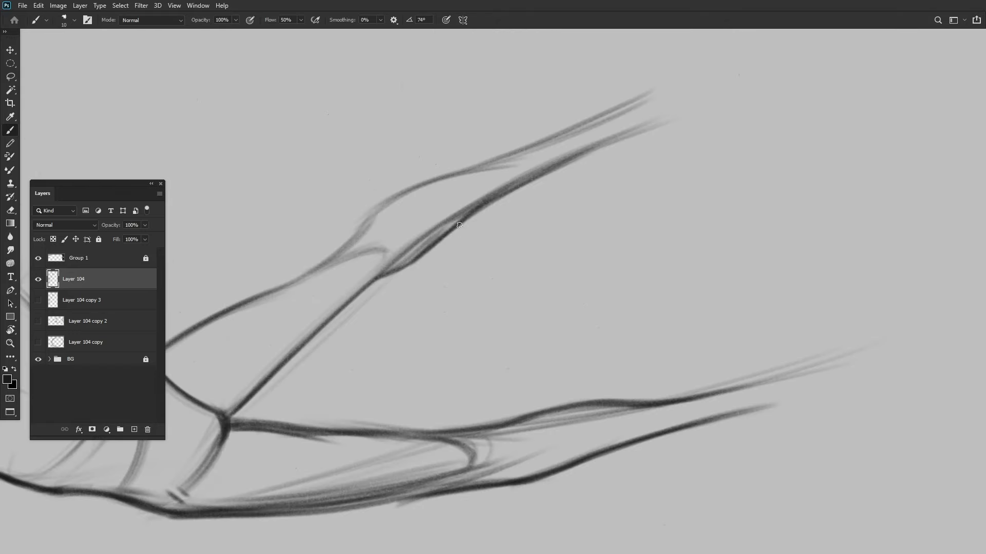
- Firm up the second calf's contours and rough in a foot at the end of the first leg
{"action": "key", "text": "r"}
{"action": "key", "text": "ctrl+0"}
{"action": "left_click_drag", "start_coordinate": [301, 240], "coordinate": [451, 303]}
{"action": "scroll", "coordinate": [446, 225], "scroll_direction": "up", "scroll_amount": 5}
{"action": "left_click_drag", "start_coordinate": [446, 225], "coordinate": [367, 210]}
{"action": "key", "text": "b"}
{"action": "mouse_move", "coordinate": [398, 151]}
{"action": "left_mouse_down"}
{"action": "mouse_move", "coordinate": [366, 226]}
{"action": "mouse_move", "coordinate": [332, 226]}
{"action": "left_mouse_up"}
{"action": "key", "text": "ctrl+0"}
{"action": "scroll", "coordinate": [345, 288], "scroll_direction": "up", "scroll_amount": 5}
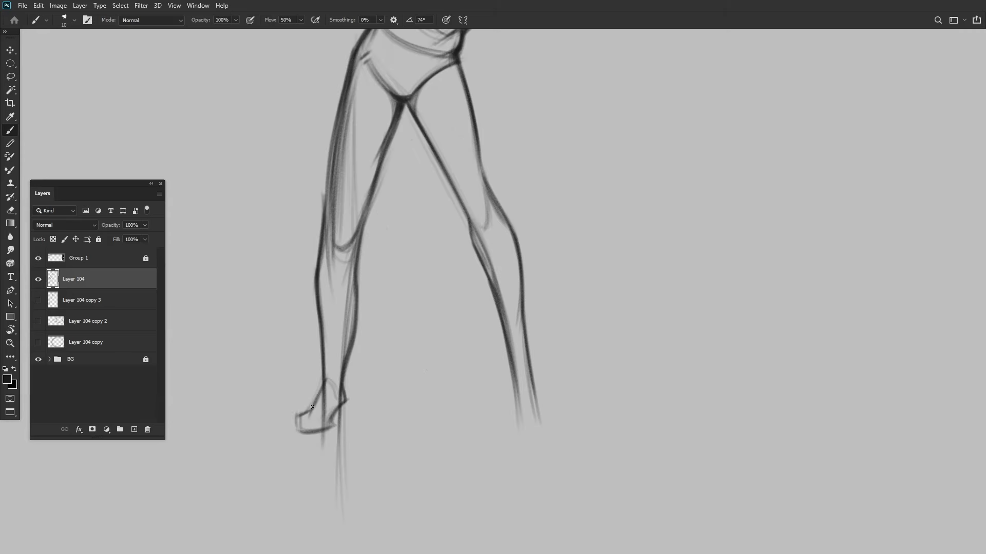
- Darken the first foot's outline and ankle, and lasso and transform the foot to fit the leg
{"action": "scroll", "coordinate": [312, 407], "scroll_direction": "up", "scroll_amount": 2}
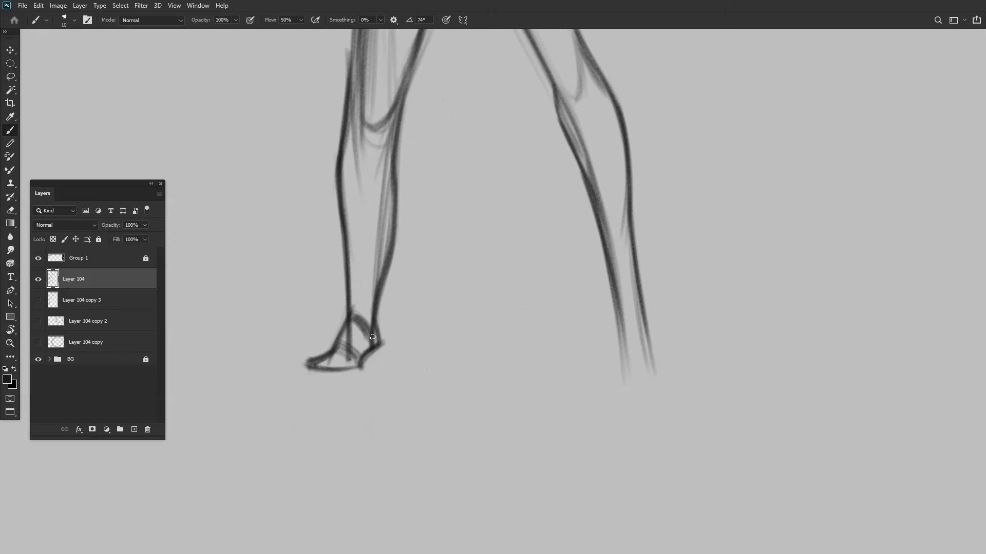
{"action": "scroll", "coordinate": [337, 349], "scroll_direction": "up", "scroll_amount": 2}
{"action": "key", "text": "l"}
{"action": "mouse_move", "coordinate": [390, 280]}
{"action": "left_mouse_down"}
{"action": "mouse_move", "coordinate": [346, 403]}
{"action": "mouse_move", "coordinate": [362, 280]}
{"action": "left_mouse_up"}
{"action": "key", "text": "ctrl+t"}
{"action": "mouse_move", "coordinate": [363, 389]}
{"action": "left_mouse_down"}
{"action": "mouse_move", "coordinate": [434, 275]}
{"action": "mouse_move", "coordinate": [482, 241]}
{"action": "mouse_move", "coordinate": [524, 262]}
{"action": "mouse_move", "coordinate": [408, 242]}
{"action": "left_mouse_up"}
{"action": "key", "text": "Return"}
{"action": "key", "text": "r"}
{"action": "key", "text": "b"}
{"action": "key", "text": "ctrl+0"}
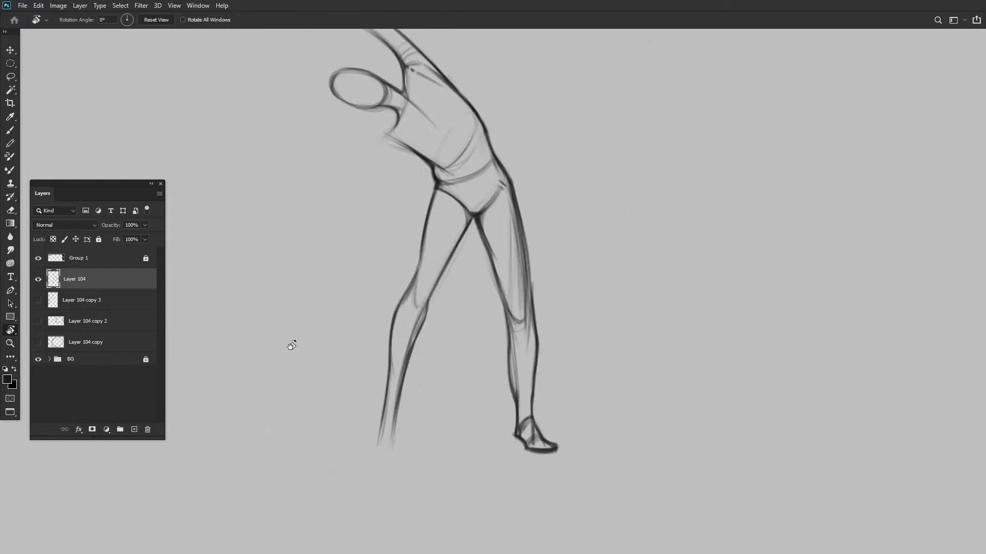
- Sketch the second leg's foot with its ankle, heel and sole, and erase the excess sole line
{"action": "scroll", "coordinate": [458, 351], "scroll_direction": "up", "scroll_amount": 4}
{"action": "key", "text": "r"}
{"action": "left_click_drag", "start_coordinate": [436, 383], "coordinate": [396, 222]}
{"action": "key", "text": "b"}
{"action": "scroll", "coordinate": [413, 259], "scroll_direction": "up", "scroll_amount": 4}
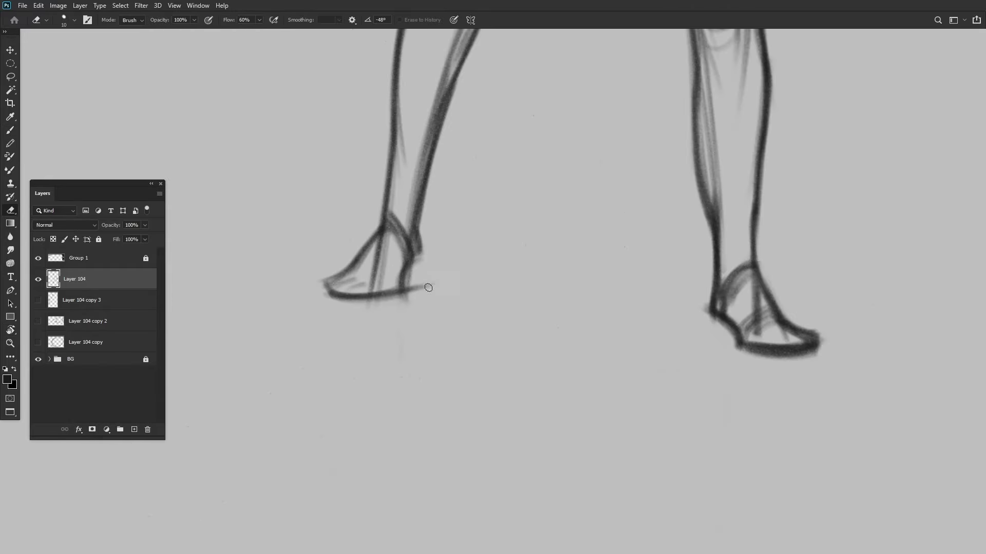
{"action": "scroll", "coordinate": [417, 226], "scroll_direction": "down", "scroll_amount": 3}
{"action": "scroll", "coordinate": [355, 325], "scroll_direction": "up", "scroll_amount": 2}
- Lasso and transform the second foot, and redraw the ankle lines connecting it to the calf
{"action": "key", "text": "l"}
{"action": "left_click_drag", "start_coordinate": [408, 277], "coordinate": [360, 387]}
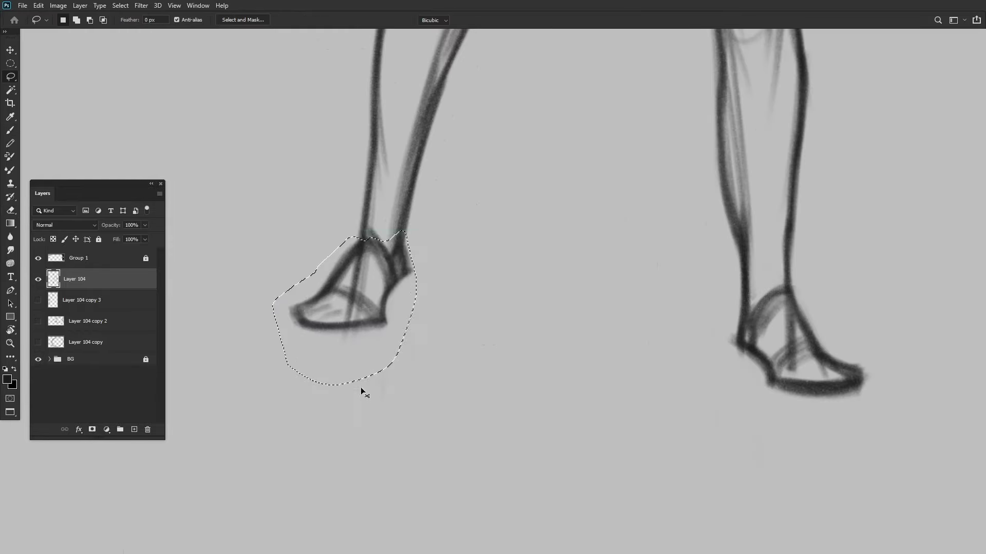
{"action": "key", "text": "ctrl+t"}
{"action": "key", "text": "Return"}
{"action": "key", "text": "e"}
{"action": "scroll", "coordinate": [422, 255], "scroll_direction": "up", "scroll_amount": 1}
{"action": "left_click_drag", "start_coordinate": [422, 255], "coordinate": [413, 227]}
{"action": "key", "text": "b"}
{"action": "left_click_drag", "start_coordinate": [416, 226], "coordinate": [417, 264]}
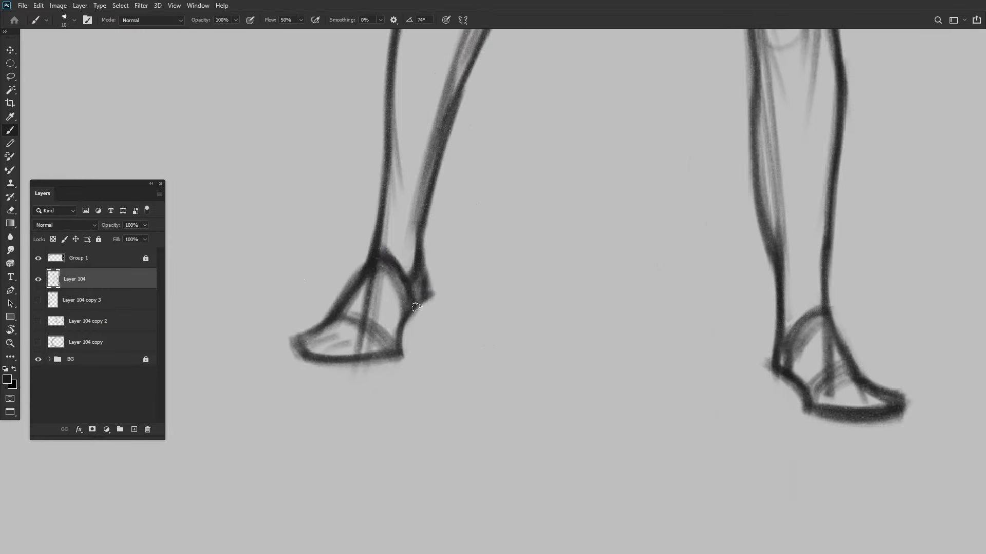
- Lasso the whole second leg and scale it up proportionally to about 109%, keeping it attached at the pelvis
{"action": "scroll", "coordinate": [415, 307], "scroll_direction": "down", "scroll_amount": 3}
{"action": "key", "text": "l"}
{"action": "key", "text": "ctrl+t"}
{"action": "left_click_drag", "start_coordinate": [308, 144], "coordinate": [356, 444]}
{"action": "scroll", "coordinate": [460, 242], "scroll_direction": "up", "scroll_amount": 4}
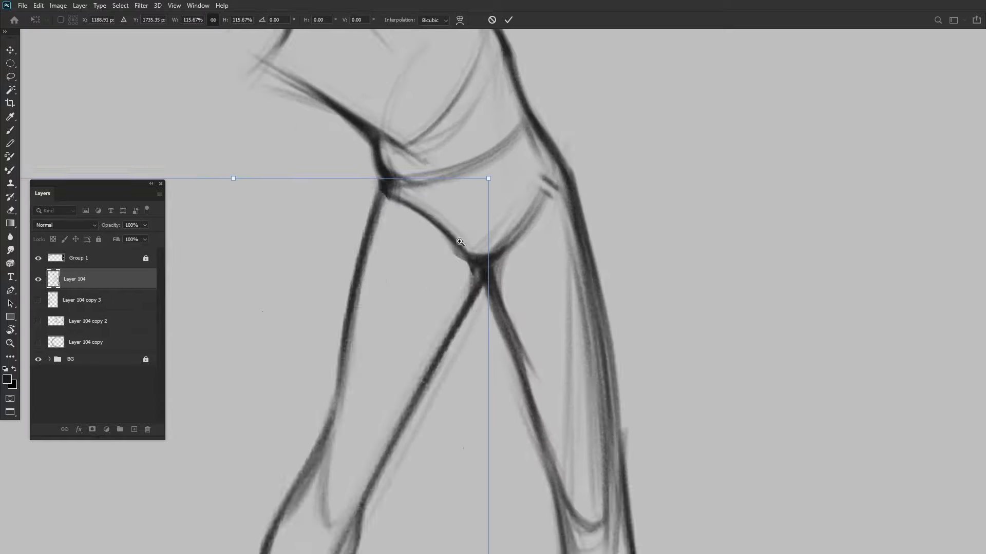
{"action": "scroll", "coordinate": [459, 242], "scroll_direction": "down", "scroll_amount": 4}
{"action": "left_click_drag", "start_coordinate": [363, 242], "coordinate": [418, 494]}
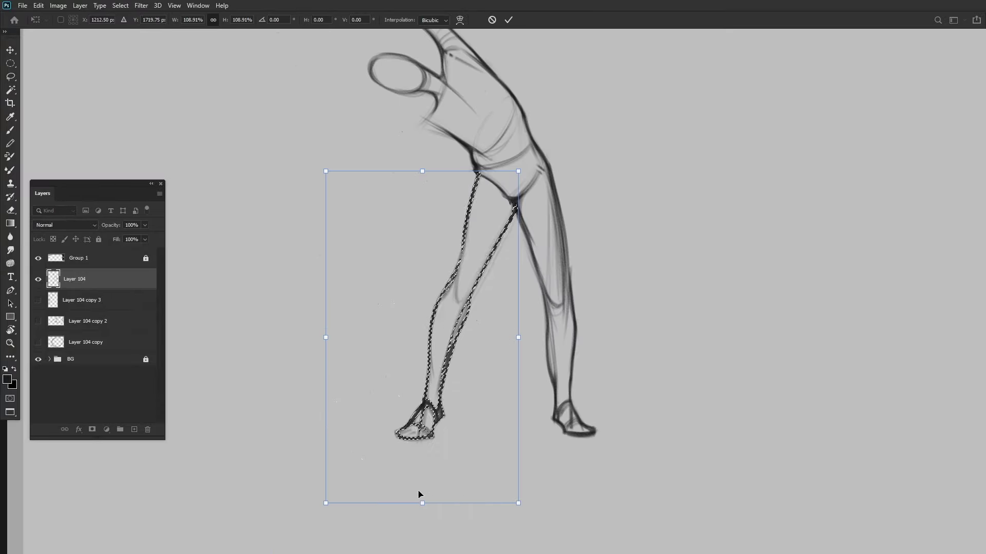
{"action": "scroll", "coordinate": [475, 269], "scroll_direction": "up", "scroll_amount": 4}
{"action": "scroll", "coordinate": [359, 418], "scroll_direction": "down", "scroll_amount": 4}
{"action": "scroll", "coordinate": [480, 282], "scroll_direction": "up", "scroll_amount": 4}
{"action": "key", "text": "Return"}
- Erase the overlapping lines where the scaled leg meets the pelvis and redraw the crotch joint
{"action": "key", "text": "e"}
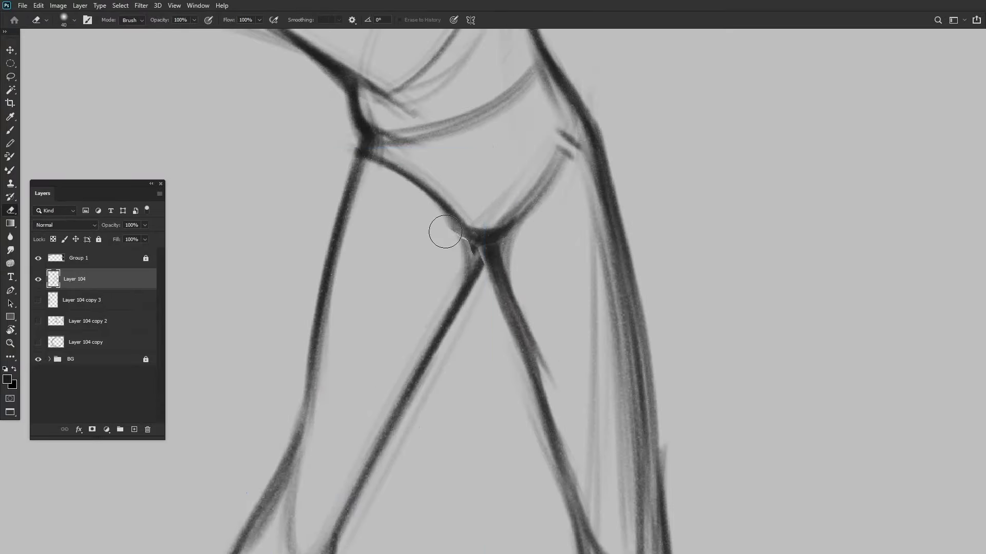
{"action": "key", "text": "b"}
{"action": "scroll", "coordinate": [445, 232], "scroll_direction": "down", "scroll_amount": 4}
{"action": "scroll", "coordinate": [426, 279], "scroll_direction": "up", "scroll_amount": 4}
{"action": "scroll", "coordinate": [474, 254], "scroll_direction": "up", "scroll_amount": 3}
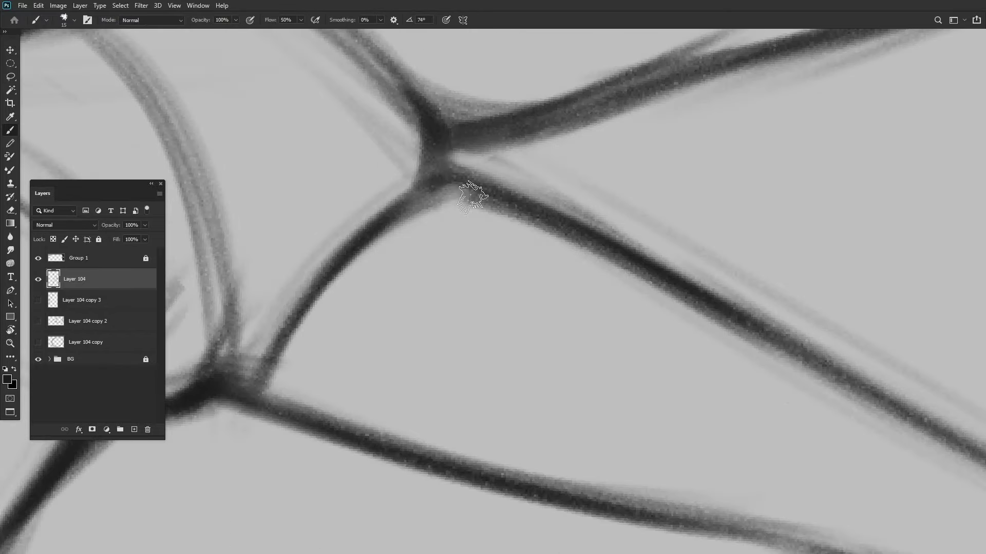
{"action": "key", "text": "r"}
{"action": "left_click_drag", "start_coordinate": [468, 246], "coordinate": [428, 259]}
{"action": "scroll", "coordinate": [427, 259], "scroll_direction": "up", "scroll_amount": 3}
{"action": "key", "text": "Escape"}
{"action": "key", "text": "e"}
{"action": "scroll", "coordinate": [428, 259], "scroll_direction": "down", "scroll_amount": 4}
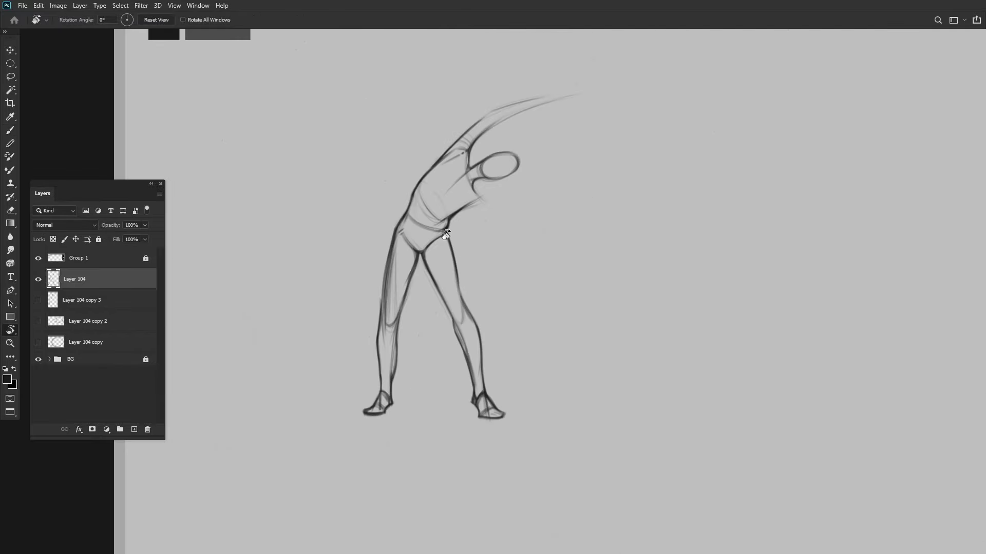
- Lasso the raised arm and rotate it to reach more horizontally over the head
{"action": "scroll", "coordinate": [469, 282], "scroll_direction": "up", "scroll_amount": 4}
{"action": "scroll", "coordinate": [388, 242], "scroll_direction": "down", "scroll_amount": 4}
{"action": "scroll", "coordinate": [440, 177], "scroll_direction": "up", "scroll_amount": 3}
{"action": "key", "text": "l"}
{"action": "key", "text": "ctrl+t"}
{"action": "mouse_move", "coordinate": [513, 257]}
{"action": "left_mouse_down"}
{"action": "mouse_move", "coordinate": [805, 198]}
{"action": "mouse_move", "coordinate": [633, 261]}
{"action": "left_mouse_up"}
{"action": "key", "text": "Return"}
- Redraw the shoulder and armpit lines joining the rotated arm to the torso
{"action": "scroll", "coordinate": [437, 226], "scroll_direction": "down", "scroll_amount": 5}
{"action": "scroll", "coordinate": [436, 226], "scroll_direction": "up", "scroll_amount": 10}
{"action": "key", "text": "b"}
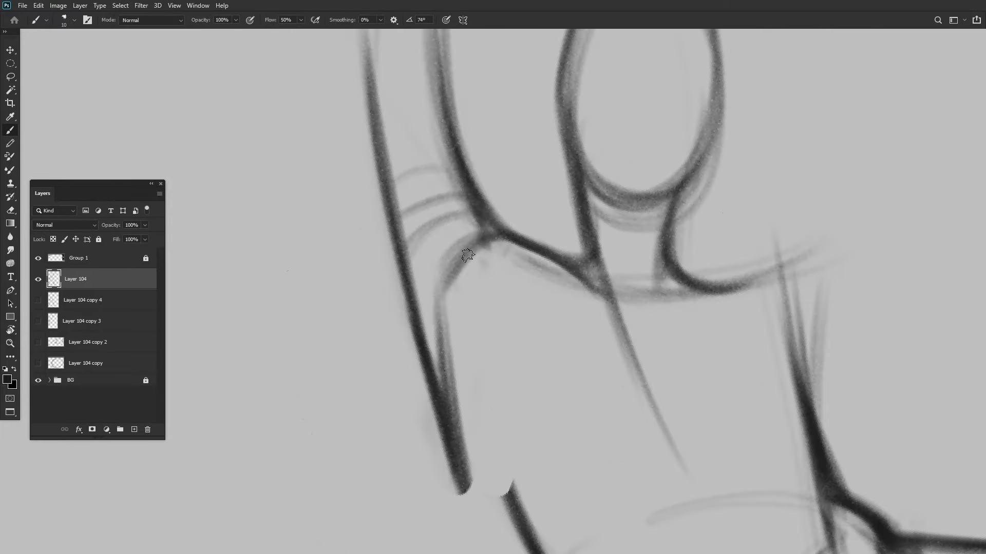
{"action": "scroll", "coordinate": [493, 216], "scroll_direction": "down", "scroll_amount": 2}
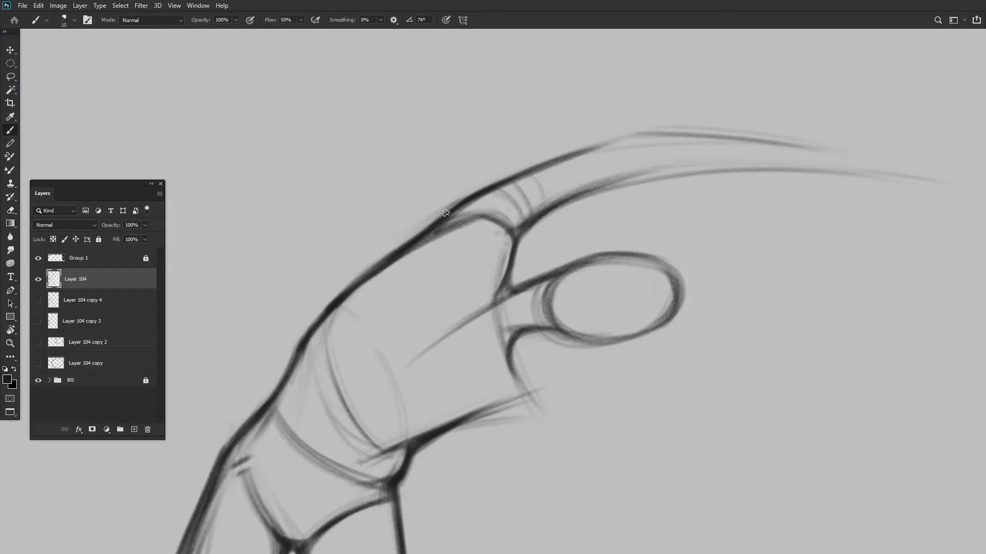
{"action": "key", "text": "r"}
{"action": "scroll", "coordinate": [446, 213], "scroll_direction": "down", "scroll_amount": 4}
{"action": "mouse_move", "coordinate": [446, 213]}
{"action": "left_mouse_down"}
{"action": "mouse_move", "coordinate": [105, 285]}
{"action": "mouse_move", "coordinate": [446, 216]}
{"action": "left_mouse_up"}
{"action": "scroll", "coordinate": [446, 216], "scroll_direction": "up", "scroll_amount": 4}
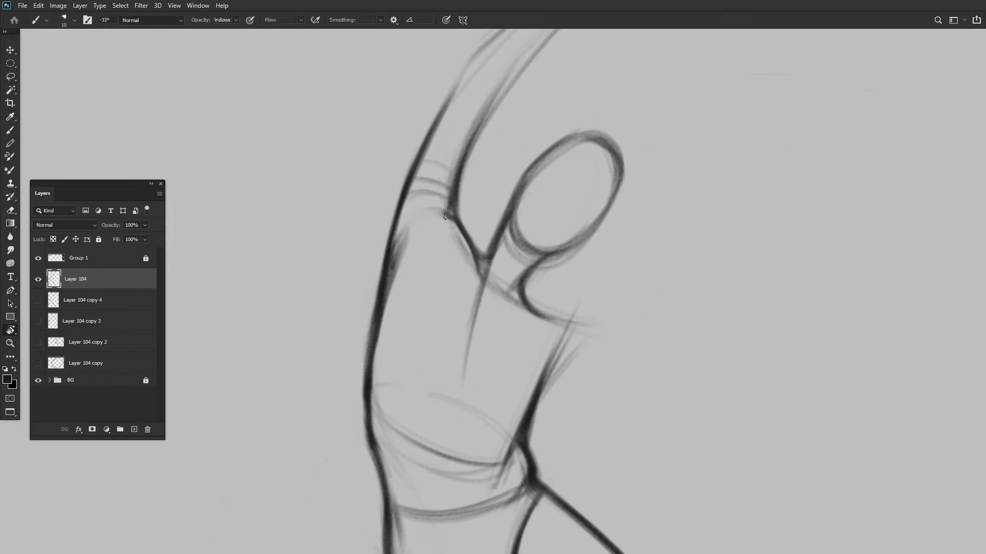
{"action": "left_click_drag", "start_coordinate": [400, 254], "coordinate": [363, 202]}
- Erase stray marks around the armpit and strengthen the contour under the raised upper arm
{"action": "scroll", "coordinate": [363, 202], "scroll_direction": "down", "scroll_amount": 4}
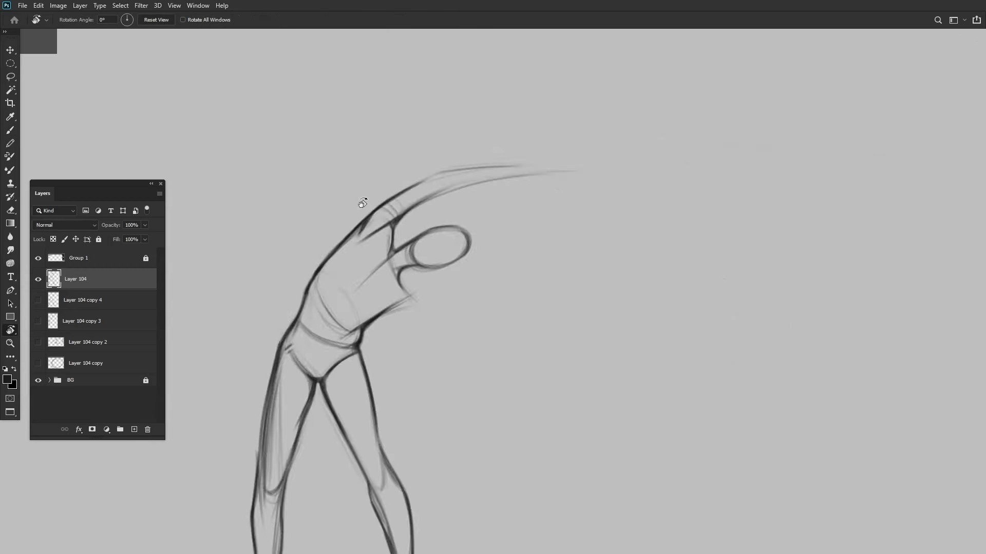
{"action": "scroll", "coordinate": [363, 226], "scroll_direction": "up", "scroll_amount": 4}
{"action": "key", "text": "e"}
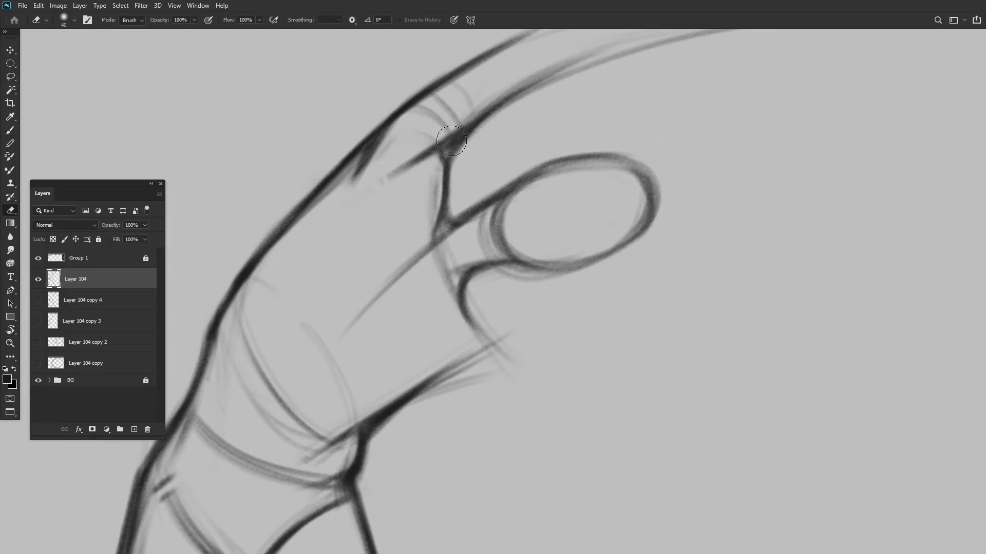
{"action": "scroll", "coordinate": [311, 189], "scroll_direction": "down", "scroll_amount": 1}
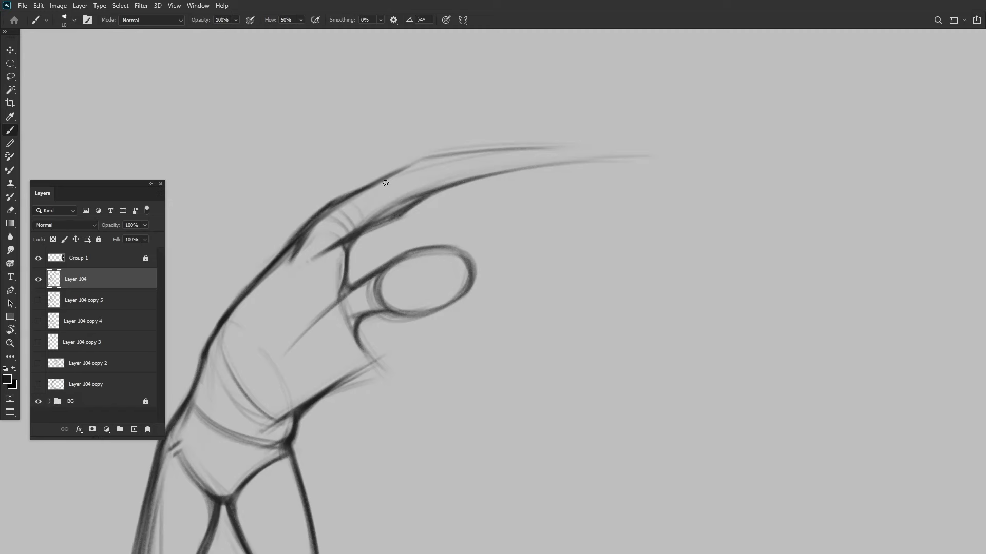
- Define the raised arm's elbow, forearm and wrist with cross-contour bands, and draw the torso's curved centre line
{"action": "left_click_drag", "start_coordinate": [385, 183], "coordinate": [334, 223]}
{"action": "left_click_drag", "start_coordinate": [285, 275], "coordinate": [279, 268]}
{"action": "left_click_drag", "start_coordinate": [340, 232], "coordinate": [367, 224]}
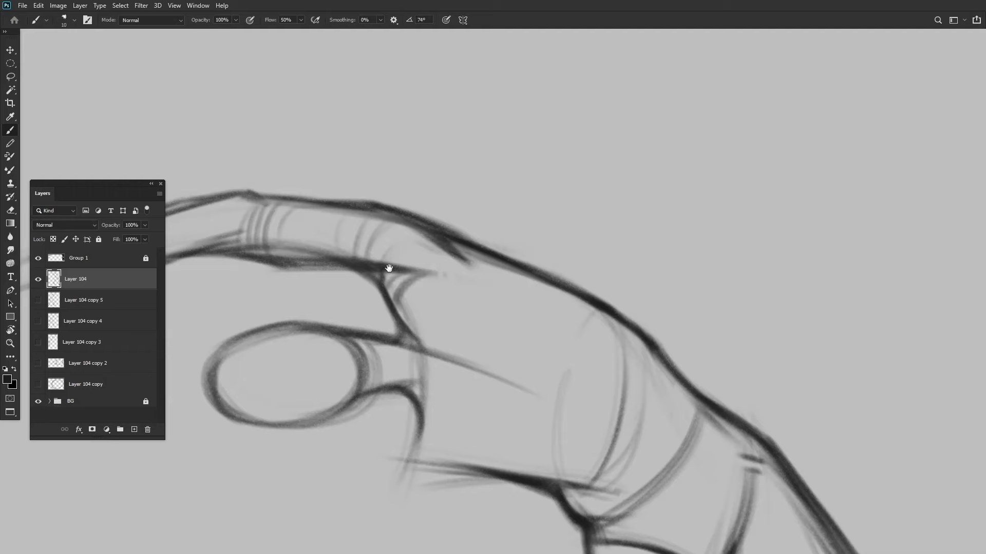
{"action": "key", "text": "b"}
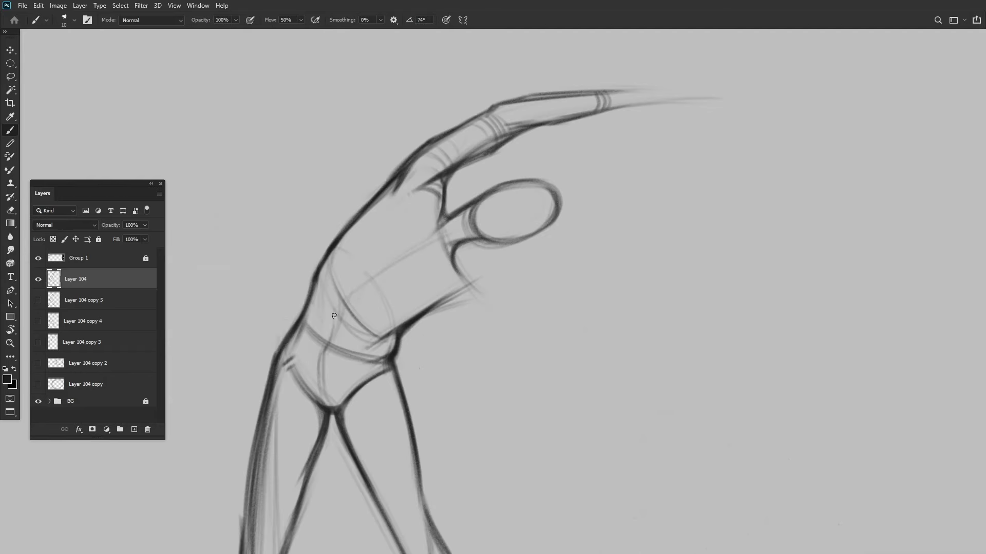
{"action": "left_click_drag", "start_coordinate": [325, 339], "coordinate": [333, 314]}
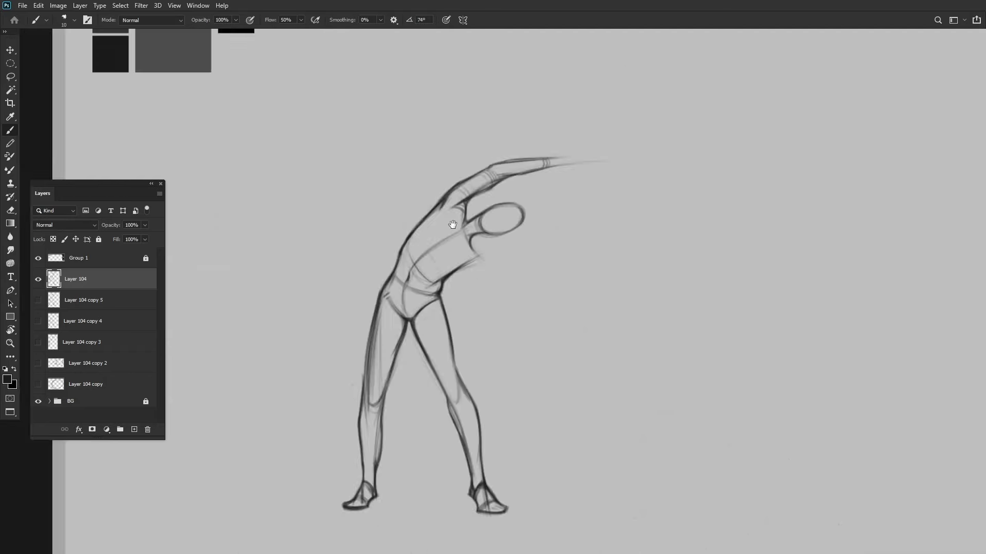
- Sketch the second arm from the lower shoulder, bent at the elbow with the forearm reaching back to the hip
{"action": "left_click_drag", "start_coordinate": [493, 315], "coordinate": [444, 343]}
{"action": "left_click_drag", "start_coordinate": [401, 340], "coordinate": [382, 316]}
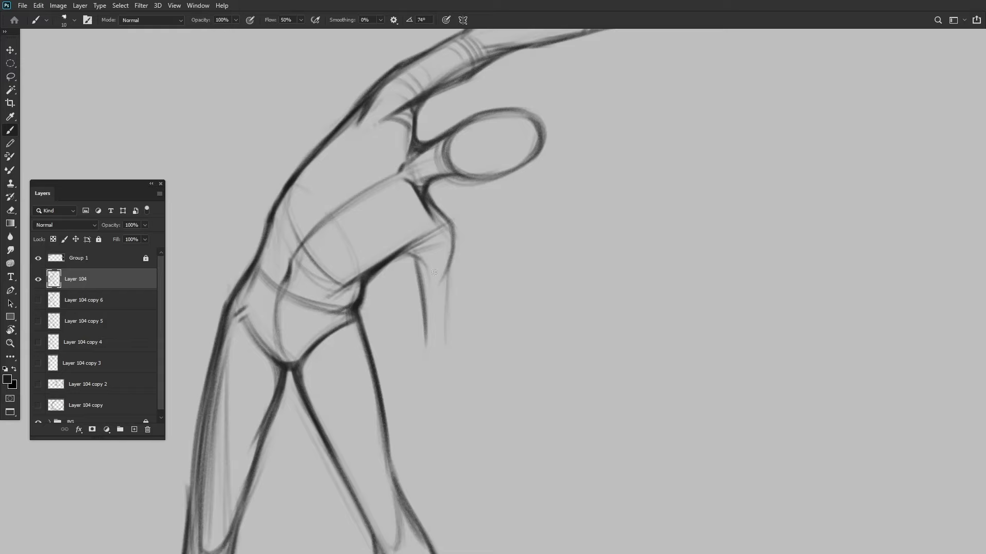
{"action": "left_click_drag", "start_coordinate": [433, 268], "coordinate": [406, 251]}
{"action": "left_click_drag", "start_coordinate": [400, 293], "coordinate": [464, 330]}
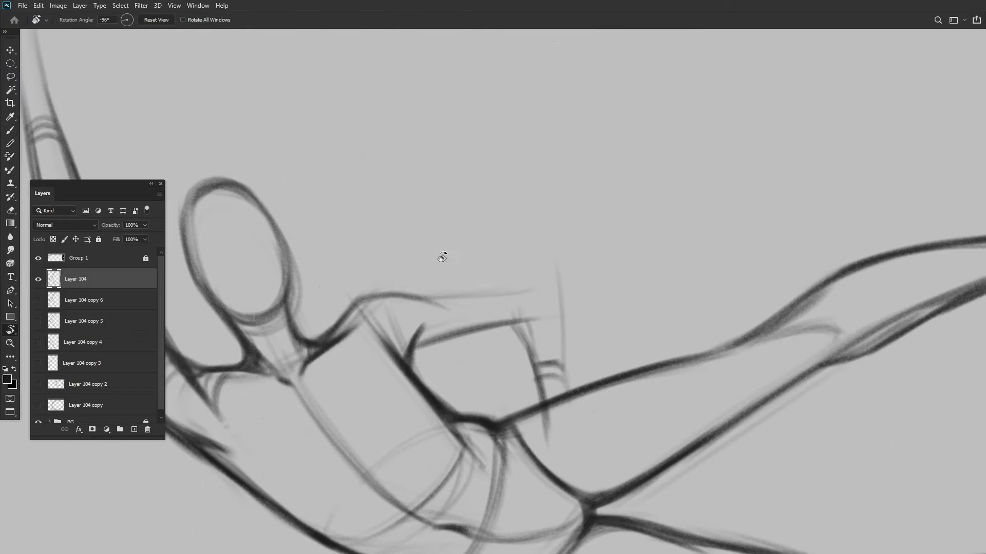
{"action": "left_click_drag", "start_coordinate": [391, 296], "coordinate": [472, 279]}
{"action": "left_click_drag", "start_coordinate": [379, 247], "coordinate": [479, 198]}
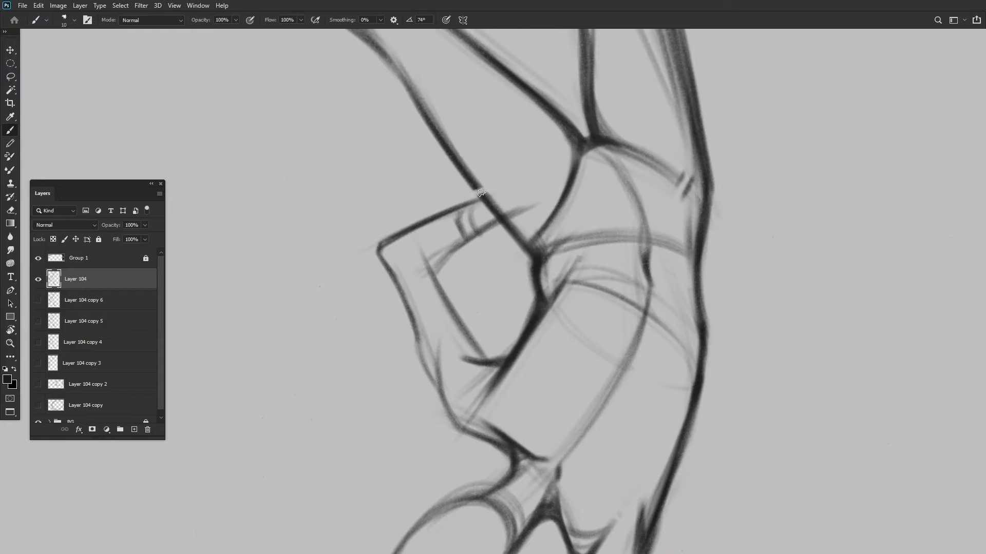
- Undo the last stroke and clear the outer thigh line where the bent arm's forearm overlaps the hip
{"action": "key", "text": "ctrl+z"}
{"action": "key", "text": "r"}
{"action": "key", "text": "Escape"}
{"action": "key", "text": "ctrl+0"}
{"action": "left_click_drag", "start_coordinate": [419, 286], "coordinate": [490, 272]}
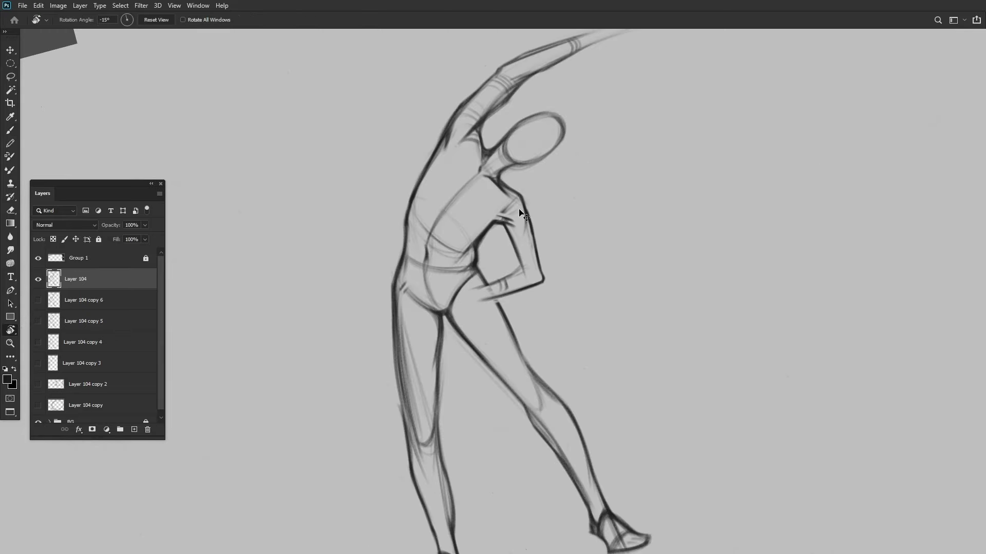
{"action": "left_click_drag", "start_coordinate": [513, 254], "coordinate": [517, 290]}
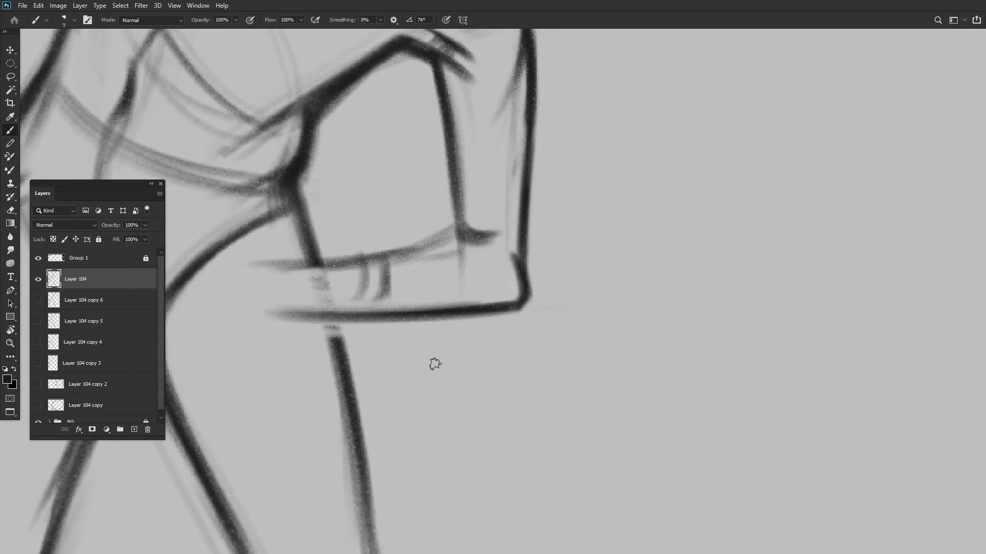
- Finish the bent arm's forearm contour and draw the wrist and fist resting on the hip
{"action": "left_click_drag", "start_coordinate": [435, 364], "coordinate": [402, 324]}
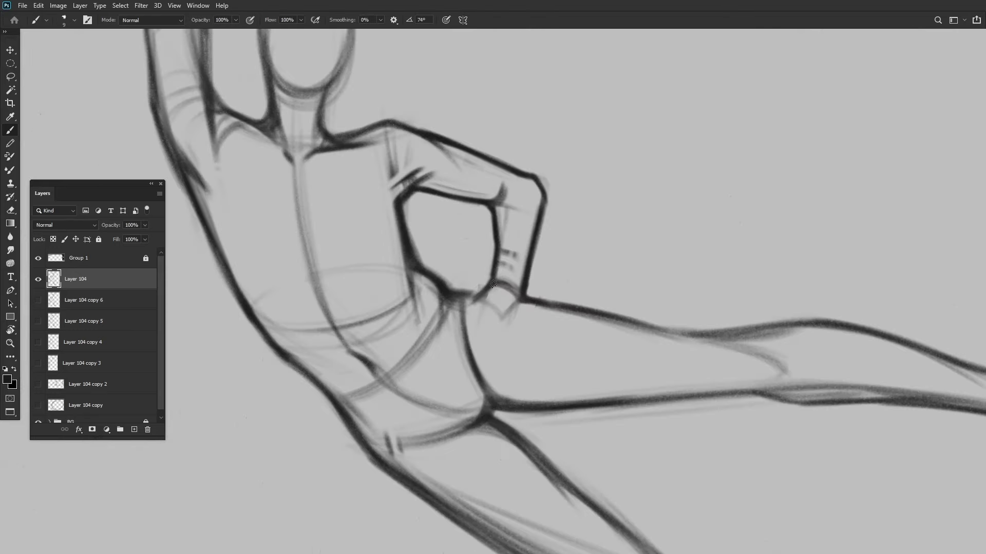
{"action": "scroll", "coordinate": [493, 284], "scroll_direction": "up", "scroll_amount": 2}
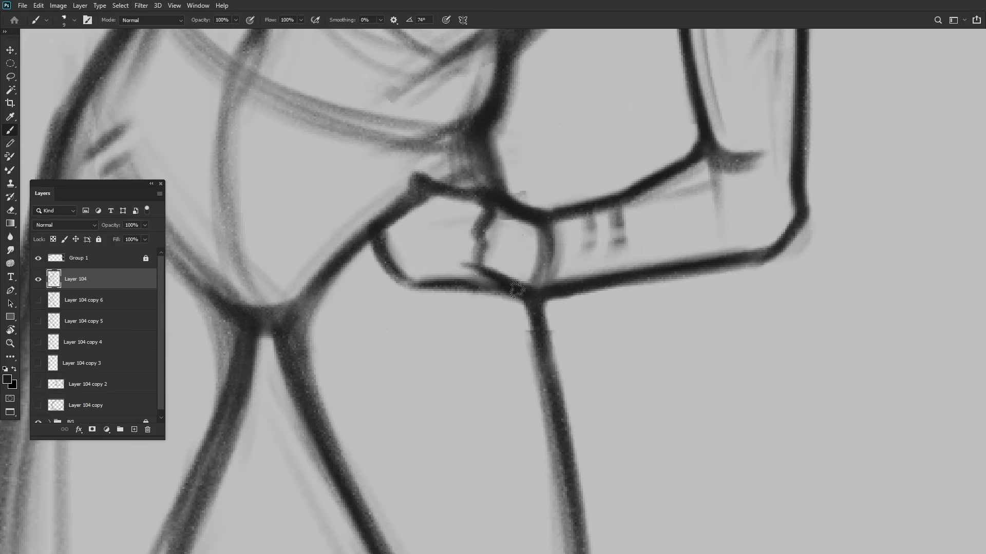
{"action": "scroll", "coordinate": [517, 290], "scroll_direction": "down", "scroll_amount": 5}
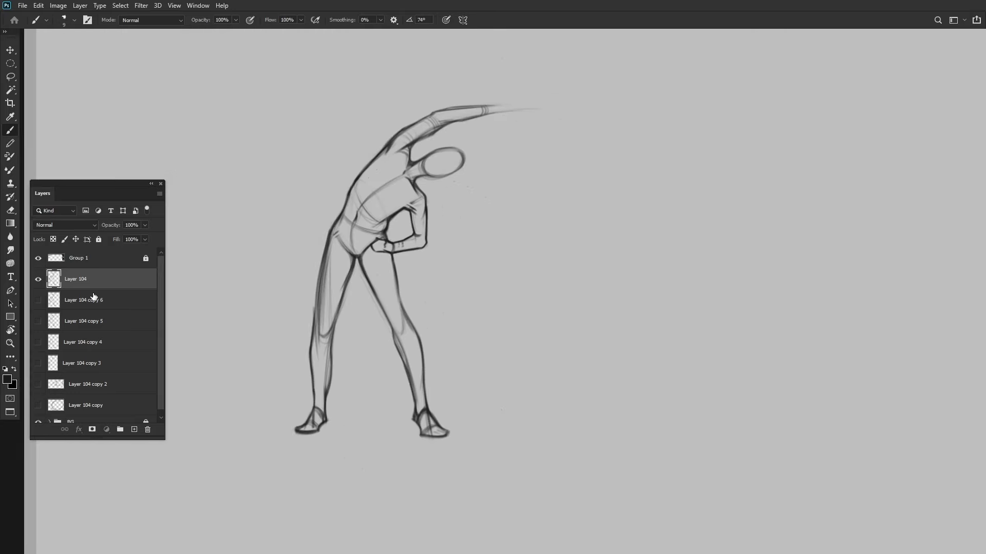
- Erase the stray marks around the ankle of the figure's foot
{"action": "scroll", "coordinate": [352, 220], "scroll_direction": "up", "scroll_amount": 5}
{"action": "key", "text": "ctrl+t"}
{"action": "left_click_drag", "start_coordinate": [323, 229], "coordinate": [306, 211]}
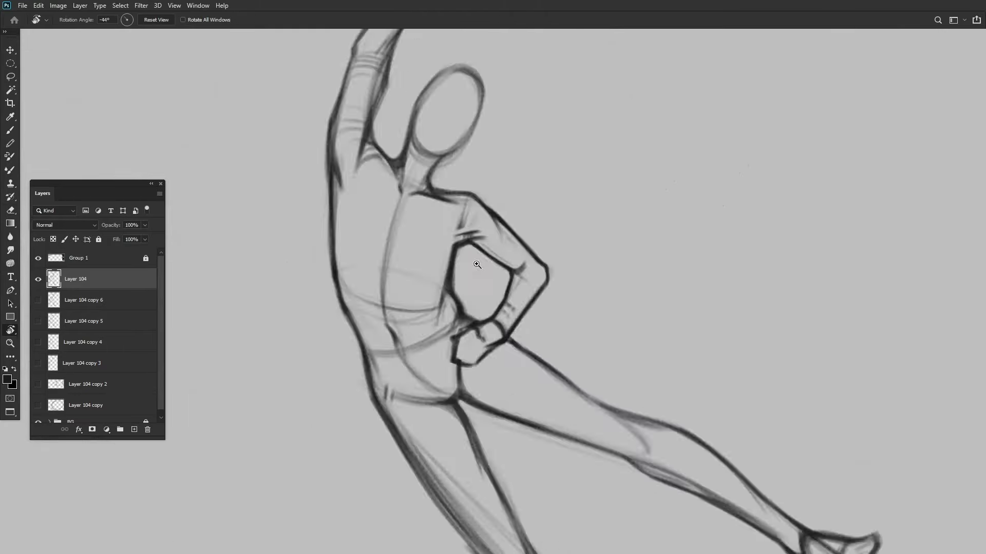
{"action": "scroll", "coordinate": [359, 249], "scroll_direction": "up", "scroll_amount": 5}
{"action": "left_click_drag", "start_coordinate": [396, 185], "coordinate": [393, 187]}
{"action": "key", "text": "ctrl+t"}
{"action": "left_click_drag", "start_coordinate": [358, 249], "coordinate": [401, 234]}
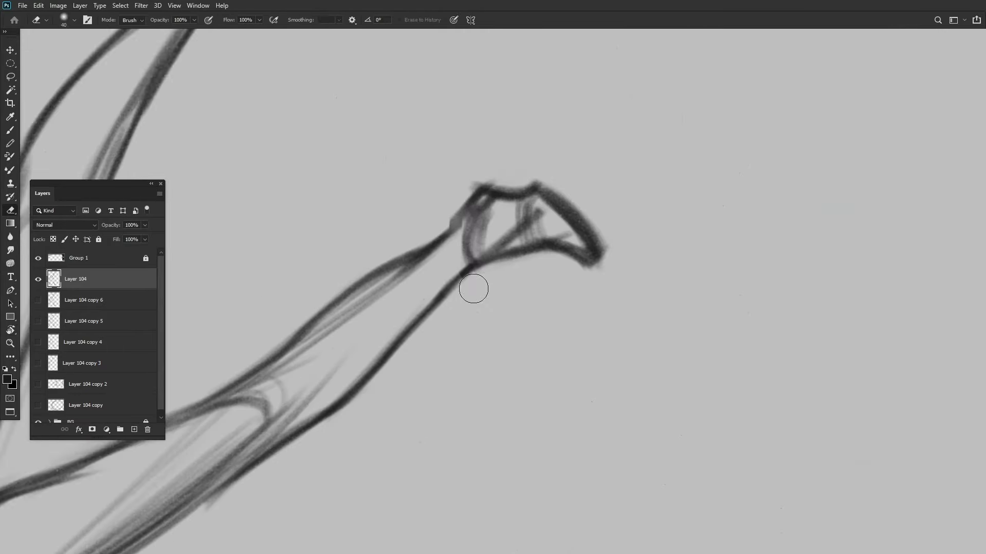
- Draw the raised arm's hand with fingers and thumb, and erase the guide line beyond the fingertips
{"action": "left_click_drag", "start_coordinate": [519, 189], "coordinate": [454, 232]}
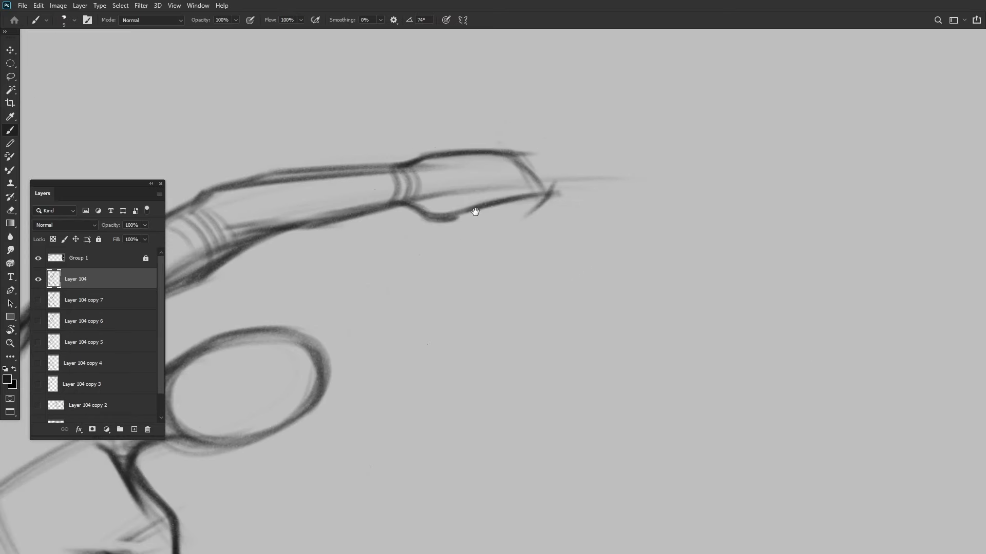
{"action": "left_click_drag", "start_coordinate": [475, 211], "coordinate": [416, 243]}
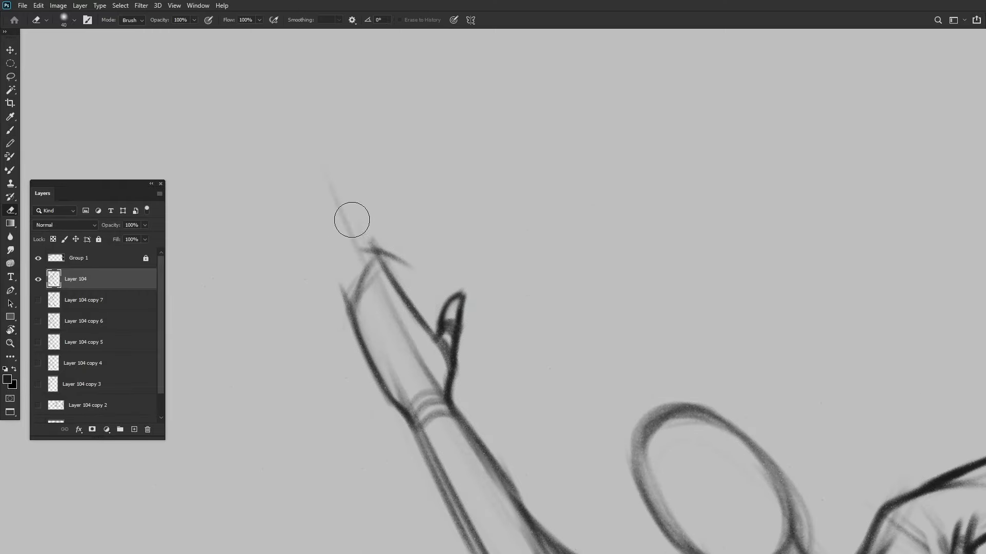
{"action": "left_click_drag", "start_coordinate": [353, 220], "coordinate": [495, 179]}
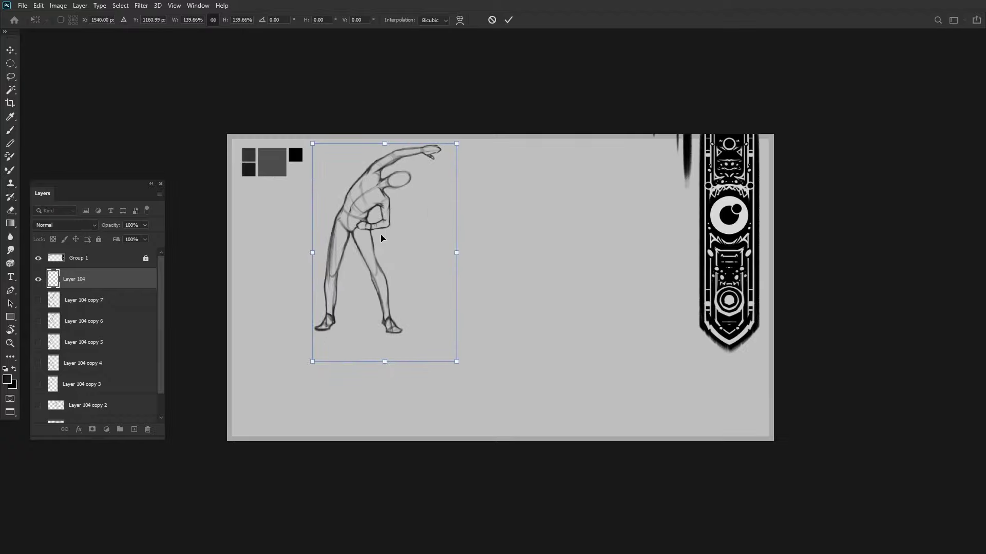
- Scale the whole figure up to about 140% and readjust it with a rectangular selection and Free Transform
{"action": "key", "text": "Return"}
{"action": "key", "text": "m"}
{"action": "left_click_drag", "start_coordinate": [436, 460], "coordinate": [333, 334]}
{"action": "key", "text": "ctrl+t"}
{"action": "key", "text": "Return"}
- Draw an ear on each side of the figure's head
{"action": "left_click_drag", "start_coordinate": [240, 440], "coordinate": [243, 268]}
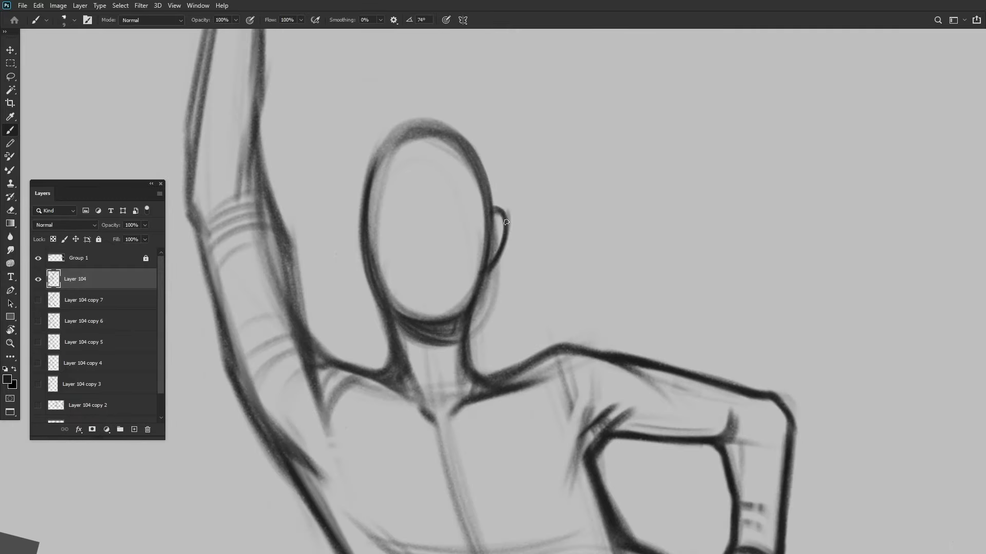
{"action": "left_click_drag", "start_coordinate": [413, 203], "coordinate": [450, 168]}
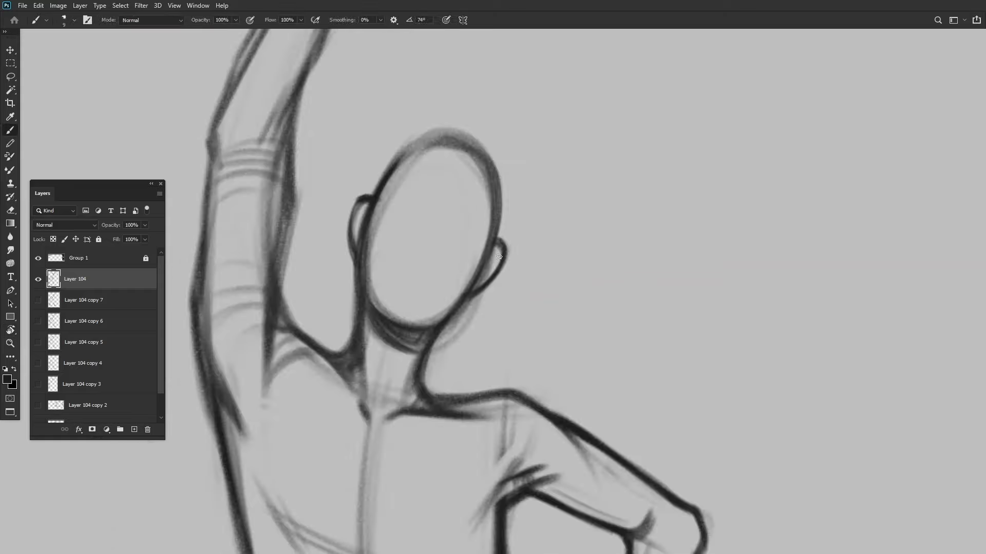
{"action": "left_click_drag", "start_coordinate": [340, 235], "coordinate": [347, 251]}
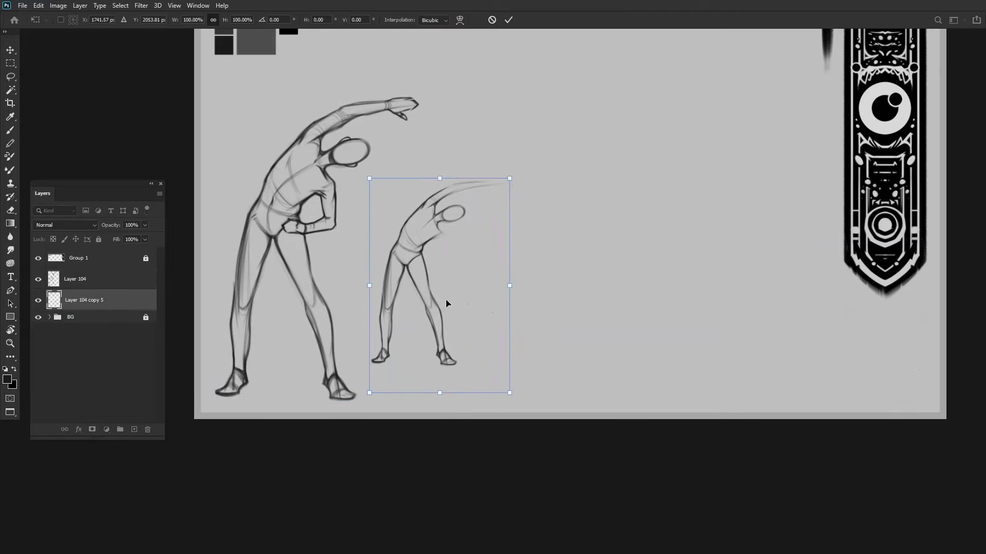
- Move the earlier-stage figure on Layer 104 copy 5 beside the finished figure
{"action": "scroll", "coordinate": [447, 304], "scroll_direction": "up", "scroll_amount": 3}
{"action": "left_click_drag", "start_coordinate": [446, 304], "coordinate": [520, 229]}
{"action": "scroll", "coordinate": [465, 298], "scroll_direction": "down", "scroll_amount": 3}
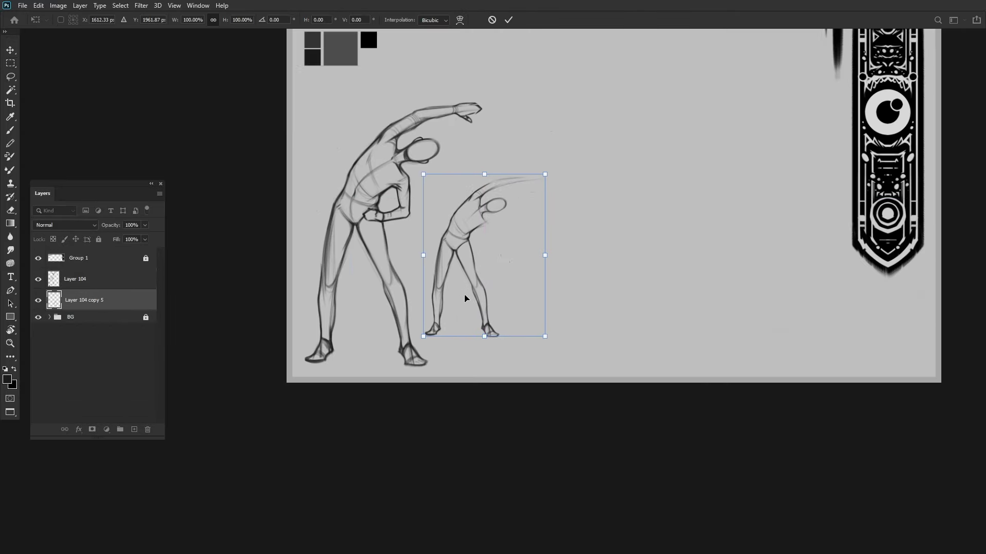
- Create a new layer above Layer 104 and rough in a second figure's tilted head with light neck lines
{"action": "left_click", "coordinate": [110, 285]}
{"action": "key", "text": "ctrl+shift+alt+n"}
{"action": "scroll", "coordinate": [540, 381], "scroll_direction": "up", "scroll_amount": 8}
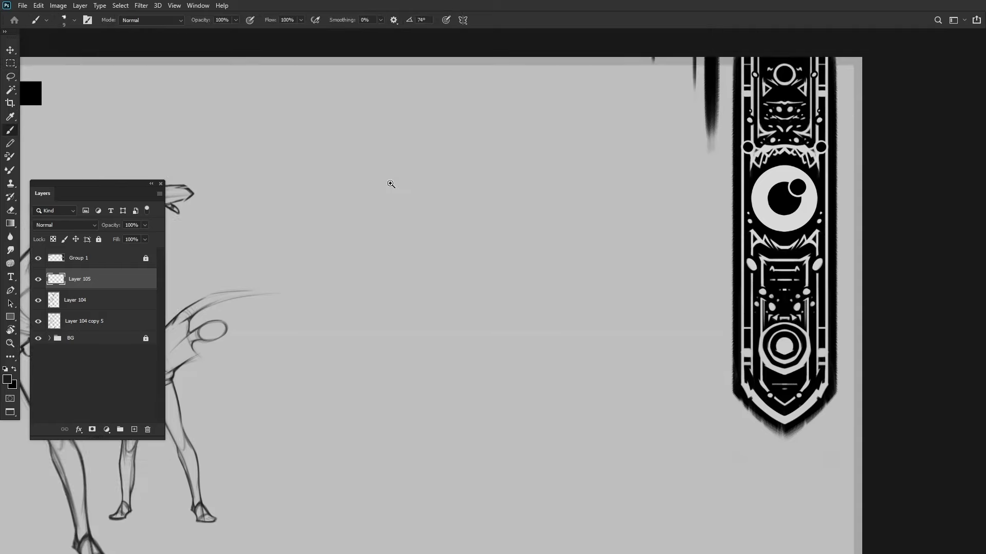
{"action": "key", "text": "b"}
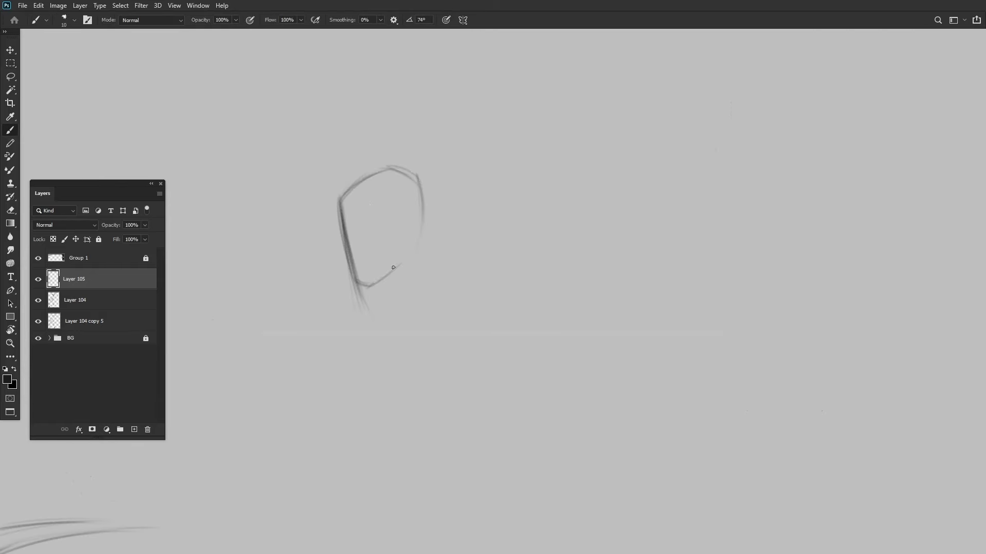
{"action": "scroll", "coordinate": [378, 174], "scroll_direction": "down", "scroll_amount": 2}
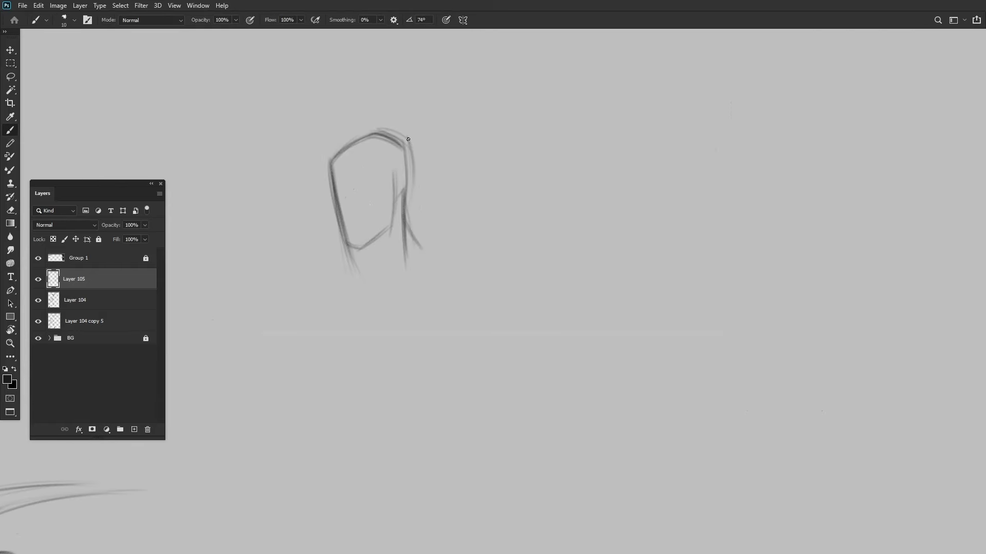
{"action": "scroll", "coordinate": [408, 139], "scroll_direction": "down", "scroll_amount": 2}
{"action": "scroll", "coordinate": [418, 231], "scroll_direction": "up", "scroll_amount": 2}
{"action": "scroll", "coordinate": [421, 205], "scroll_direction": "down", "scroll_amount": 2}
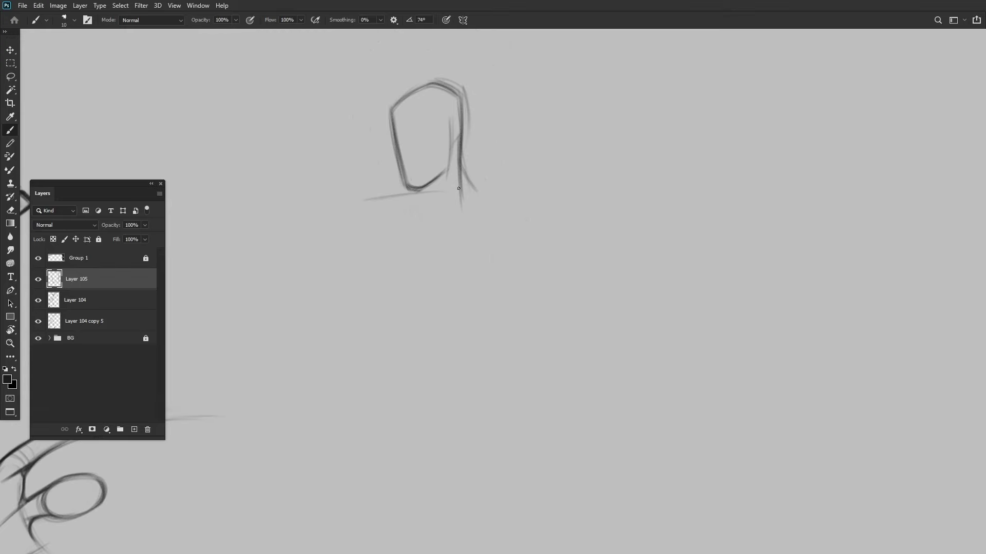
- Darken the second figure's head contour, add its ear, and draw the neck and shoulder lines
{"action": "key", "text": "r"}
{"action": "mouse_move", "coordinate": [458, 188]}
{"action": "left_mouse_down"}
{"action": "mouse_move", "coordinate": [487, 126]}
{"action": "mouse_move", "coordinate": [513, 150]}
{"action": "mouse_move", "coordinate": [426, 247]}
{"action": "mouse_move", "coordinate": [407, 246]}
{"action": "mouse_move", "coordinate": [460, 211]}
{"action": "left_mouse_up"}
{"action": "mouse_move", "coordinate": [377, 228]}
{"action": "left_mouse_down"}
{"action": "mouse_move", "coordinate": [418, 241]}
{"action": "mouse_move", "coordinate": [430, 223]}
{"action": "mouse_move", "coordinate": [327, 247]}
{"action": "mouse_move", "coordinate": [349, 241]}
{"action": "mouse_move", "coordinate": [339, 258]}
{"action": "mouse_move", "coordinate": [410, 188]}
{"action": "mouse_move", "coordinate": [491, 158]}
{"action": "mouse_move", "coordinate": [396, 187]}
{"action": "mouse_move", "coordinate": [419, 208]}
{"action": "mouse_move", "coordinate": [496, 201]}
{"action": "mouse_move", "coordinate": [460, 169]}
{"action": "mouse_move", "coordinate": [493, 184]}
{"action": "mouse_move", "coordinate": [367, 243]}
{"action": "left_mouse_up"}
{"action": "key", "text": "r"}
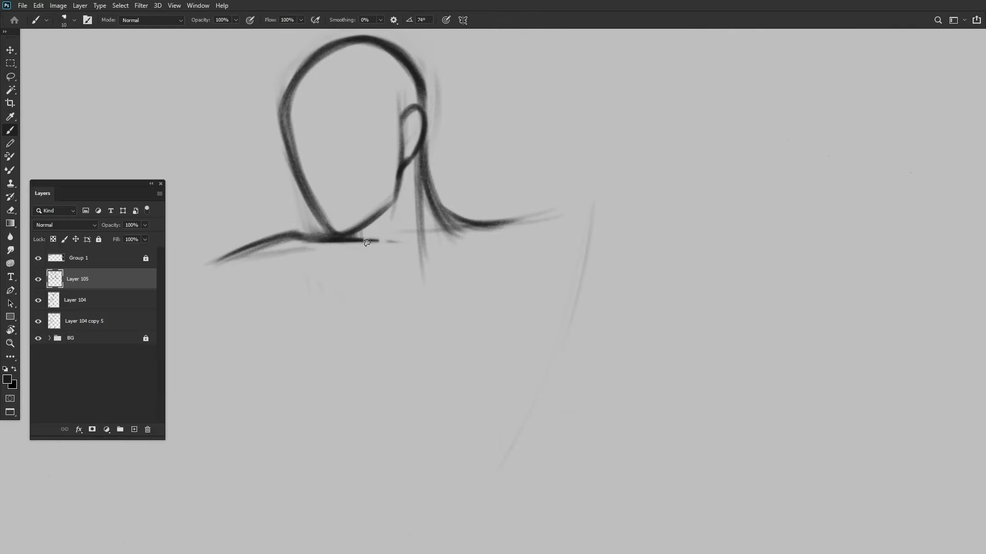
- Mark the collarbone notch and sketch the ribcage with tapering sides and a curved lower edge
{"action": "left_click_drag", "start_coordinate": [523, 221], "coordinate": [409, 209]}
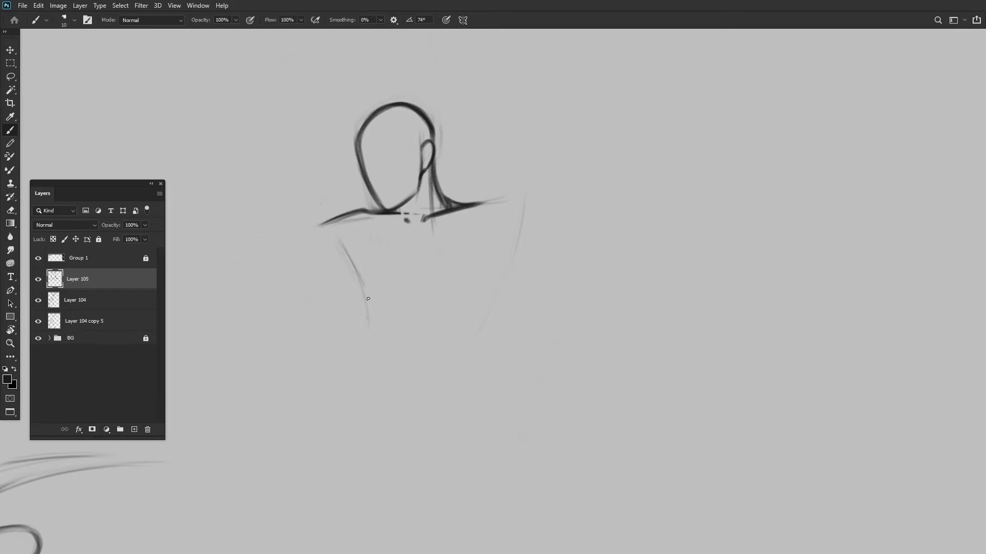
{"action": "left_click_drag", "start_coordinate": [368, 299], "coordinate": [376, 307]}
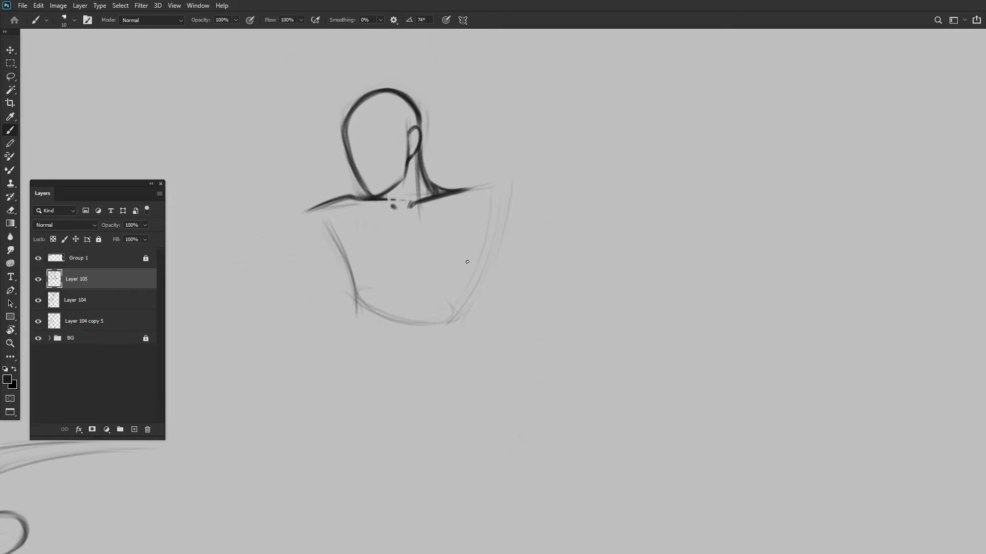
{"action": "mouse_move", "coordinate": [467, 262]}
{"action": "left_mouse_down"}
{"action": "mouse_move", "coordinate": [378, 253]}
{"action": "mouse_move", "coordinate": [355, 290]}
{"action": "left_mouse_up"}
{"action": "mouse_move", "coordinate": [454, 170]}
{"action": "left_mouse_down"}
{"action": "mouse_move", "coordinate": [409, 240]}
{"action": "mouse_move", "coordinate": [453, 263]}
{"action": "left_mouse_up"}
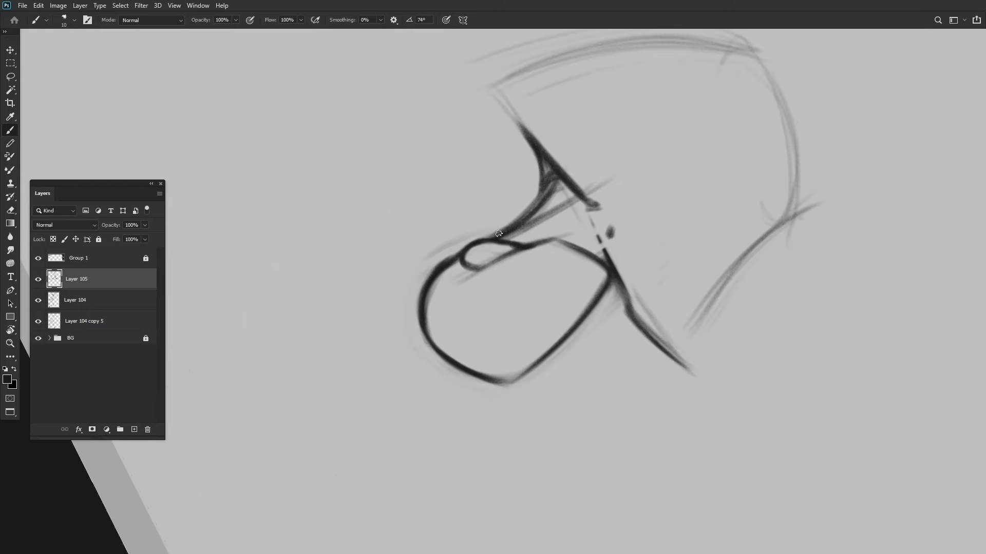
- Strengthen the torso sides and sketch the waist curves leading down to a light pelvis line
{"action": "left_click_drag", "start_coordinate": [501, 234], "coordinate": [420, 287]}
{"action": "scroll", "coordinate": [412, 197], "scroll_direction": "down", "scroll_amount": 5}
{"action": "scroll", "coordinate": [400, 242], "scroll_direction": "up", "scroll_amount": 5}
{"action": "scroll", "coordinate": [363, 215], "scroll_direction": "down", "scroll_amount": 5}
{"action": "scroll", "coordinate": [385, 205], "scroll_direction": "up", "scroll_amount": 3}
{"action": "mouse_move", "coordinate": [391, 221]}
{"action": "left_mouse_down"}
{"action": "mouse_move", "coordinate": [415, 241]}
{"action": "mouse_move", "coordinate": [390, 226]}
{"action": "left_mouse_up"}
{"action": "scroll", "coordinate": [390, 226], "scroll_direction": "down", "scroll_amount": 3}
{"action": "scroll", "coordinate": [505, 184], "scroll_direction": "up", "scroll_amount": 2}
{"action": "scroll", "coordinate": [396, 230], "scroll_direction": "up", "scroll_amount": 2}
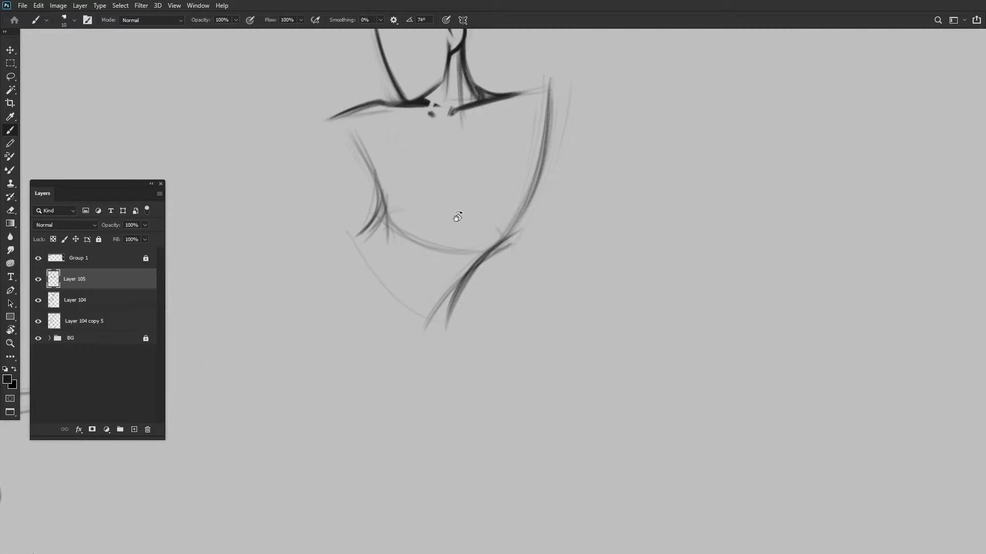
- Duplicate the second figure's layer as a backup and draw the pelvis with its hip contour and lower edge
{"action": "mouse_move", "coordinate": [457, 215]}
{"action": "left_mouse_down"}
{"action": "mouse_move", "coordinate": [440, 261]}
{"action": "mouse_move", "coordinate": [464, 233]}
{"action": "mouse_move", "coordinate": [495, 228]}
{"action": "mouse_move", "coordinate": [452, 247]}
{"action": "left_mouse_up"}
{"action": "key", "text": "ctrl+j"}
{"action": "scroll", "coordinate": [398, 229], "scroll_direction": "up", "scroll_amount": 2}
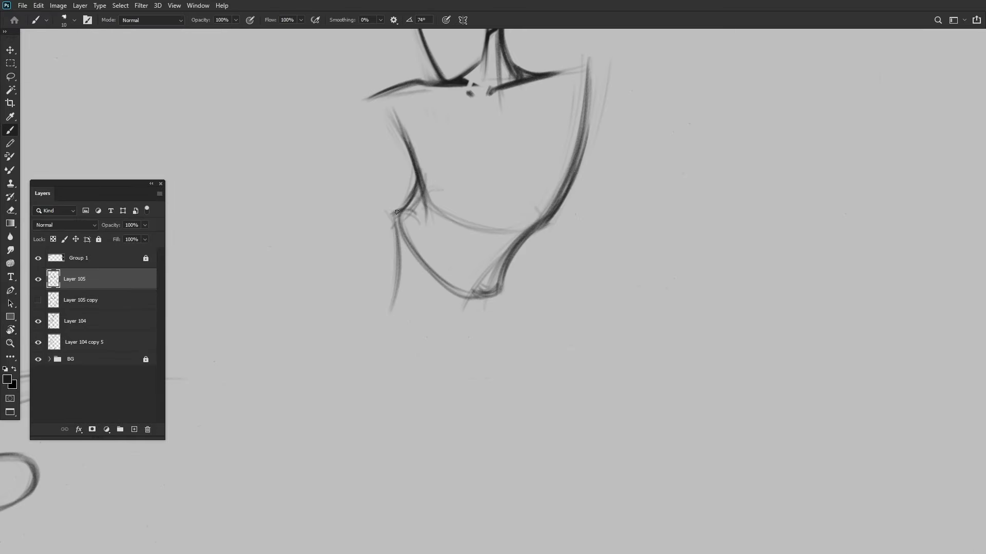
{"action": "left_click_drag", "start_coordinate": [396, 211], "coordinate": [385, 189]}
{"action": "left_click_drag", "start_coordinate": [370, 290], "coordinate": [390, 308]}
{"action": "scroll", "coordinate": [412, 275], "scroll_direction": "down", "scroll_amount": 2}
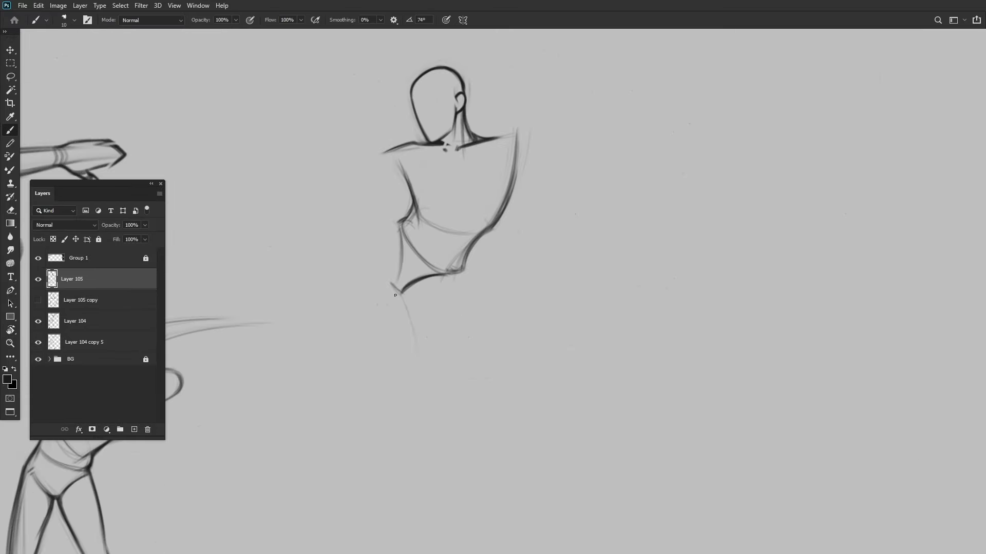
- Sketch the standing leg from the hip with its thigh contours, knee curve and lower leg lines
{"action": "scroll", "coordinate": [457, 380], "scroll_direction": "up", "scroll_amount": 3}
{"action": "left_click_drag", "start_coordinate": [431, 211], "coordinate": [458, 199]}
{"action": "scroll", "coordinate": [457, 200], "scroll_direction": "down", "scroll_amount": 3}
{"action": "scroll", "coordinate": [466, 336], "scroll_direction": "up", "scroll_amount": 1}
{"action": "mouse_move", "coordinate": [467, 335]}
{"action": "left_mouse_down"}
{"action": "mouse_move", "coordinate": [457, 224]}
{"action": "mouse_move", "coordinate": [417, 305]}
{"action": "left_mouse_up"}
{"action": "mouse_move", "coordinate": [407, 214]}
{"action": "left_mouse_down"}
{"action": "mouse_move", "coordinate": [425, 277]}
{"action": "mouse_move", "coordinate": [419, 441]}
{"action": "left_mouse_up"}
- Lasso the standing leg's lower part, scale it to about 107% and shift it to fit the knee
{"action": "key", "text": "Escape"}
{"action": "key", "text": "l"}
{"action": "scroll", "coordinate": [411, 257], "scroll_direction": "up", "scroll_amount": 2}
{"action": "key", "text": "ctrl+t"}
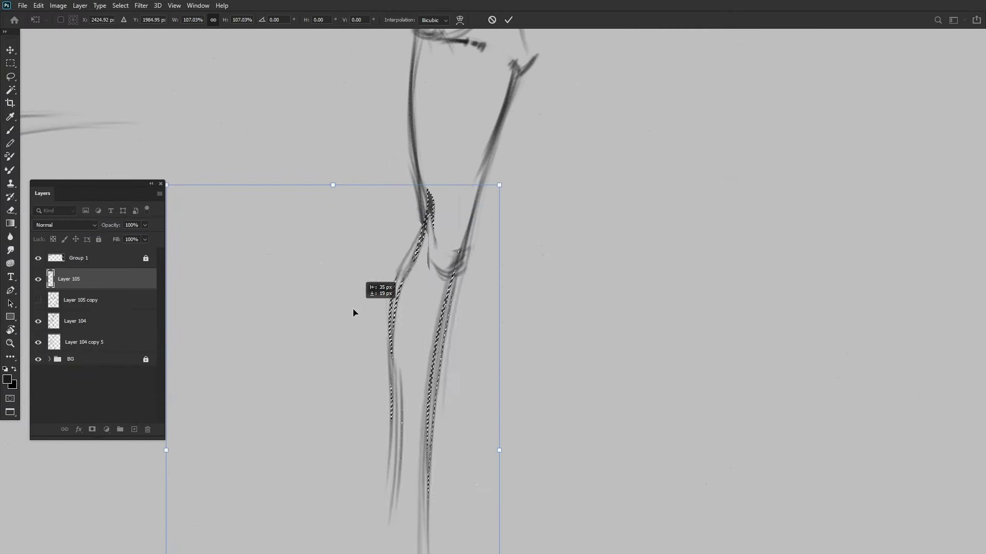
{"action": "left_click_drag", "start_coordinate": [436, 242], "coordinate": [436, 228]}
{"action": "key", "text": "Return"}
- Draw the upper and lower contours of the other thigh, raised outward from the hip
{"action": "scroll", "coordinate": [559, 178], "scroll_direction": "up", "scroll_amount": 5}
{"action": "key", "text": "b"}
{"action": "mouse_move", "coordinate": [459, 161]}
{"action": "left_mouse_down"}
{"action": "mouse_move", "coordinate": [475, 279]}
{"action": "mouse_move", "coordinate": [479, 176]}
{"action": "left_mouse_up"}
{"action": "scroll", "coordinate": [480, 176], "scroll_direction": "up", "scroll_amount": 3}
{"action": "mouse_move", "coordinate": [359, 246]}
{"action": "left_mouse_down"}
{"action": "mouse_move", "coordinate": [419, 312]}
{"action": "mouse_move", "coordinate": [378, 235]}
{"action": "left_mouse_up"}
{"action": "key", "text": "ctrl+z"}
{"action": "mouse_move", "coordinate": [415, 294]}
{"action": "left_mouse_down"}
{"action": "mouse_move", "coordinate": [376, 203]}
{"action": "mouse_move", "coordinate": [352, 221]}
{"action": "mouse_move", "coordinate": [462, 267]}
{"action": "mouse_move", "coordinate": [487, 218]}
{"action": "left_mouse_up"}
{"action": "scroll", "coordinate": [353, 220], "scroll_direction": "up", "scroll_amount": 3}
{"action": "scroll", "coordinate": [487, 218], "scroll_direction": "down", "scroll_amount": 5}
{"action": "scroll", "coordinate": [407, 178], "scroll_direction": "up", "scroll_amount": 5}
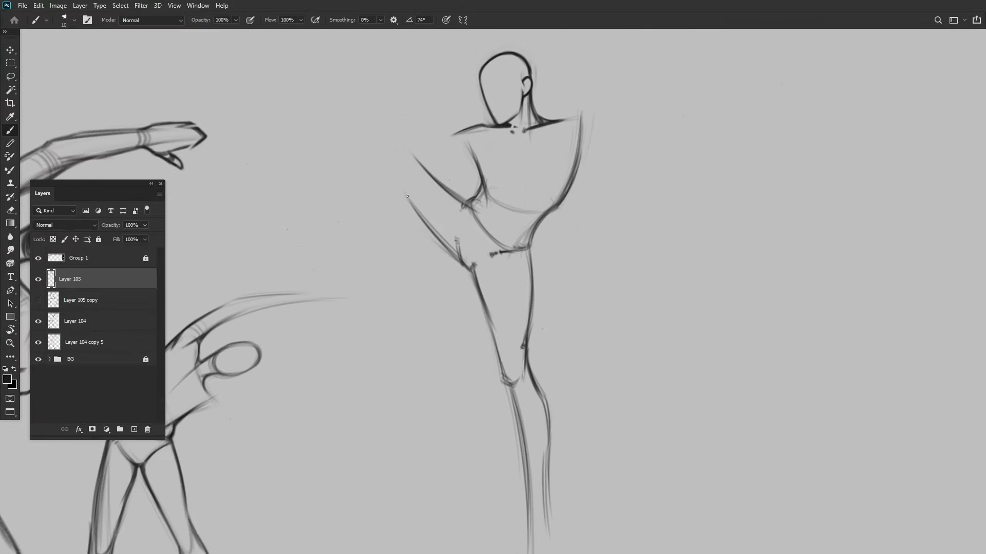
- Draw the raised leg's bent knee and the shin and calf contours descending from it
{"action": "scroll", "coordinate": [375, 189], "scroll_direction": "up", "scroll_amount": 3}
{"action": "mouse_move", "coordinate": [375, 189]}
{"action": "left_mouse_down"}
{"action": "mouse_move", "coordinate": [410, 231]}
{"action": "mouse_move", "coordinate": [442, 215]}
{"action": "mouse_move", "coordinate": [442, 200]}
{"action": "left_mouse_up"}
{"action": "key", "text": "e"}
{"action": "key", "text": "b"}
{"action": "left_click_drag", "start_coordinate": [464, 167], "coordinate": [421, 251]}
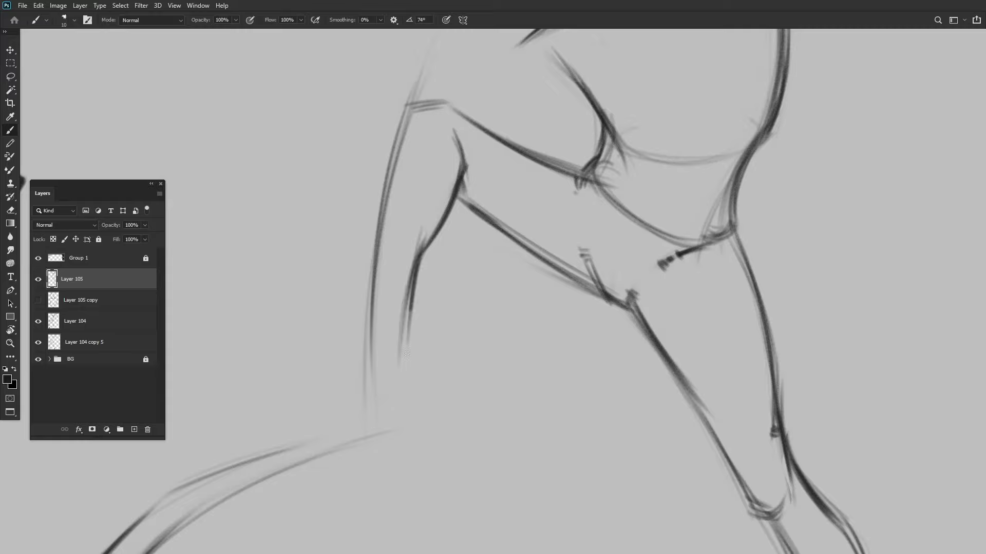
{"action": "scroll", "coordinate": [407, 354], "scroll_direction": "down", "scroll_amount": 3}
{"action": "scroll", "coordinate": [439, 188], "scroll_direction": "up", "scroll_amount": 3}
{"action": "mouse_move", "coordinate": [419, 207]}
{"action": "left_mouse_down"}
{"action": "mouse_move", "coordinate": [380, 246]}
{"action": "mouse_move", "coordinate": [411, 217]}
{"action": "left_mouse_up"}
{"action": "scroll", "coordinate": [410, 221], "scroll_direction": "down", "scroll_amount": 3}
{"action": "scroll", "coordinate": [411, 220], "scroll_direction": "up", "scroll_amount": 3}
- Lasso the raised leg's lower part and reposition it at the knee with Free Transform
{"action": "key", "text": "l"}
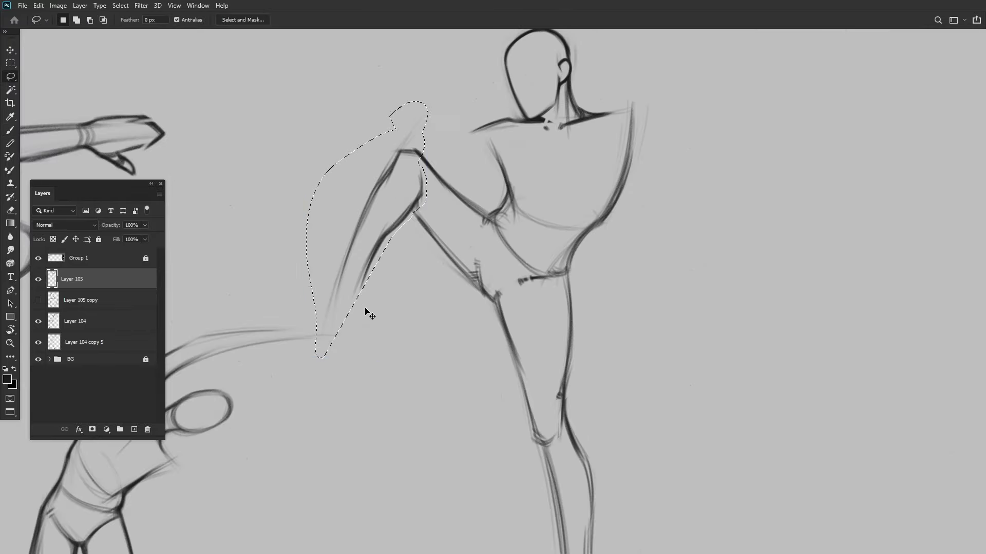
{"action": "key", "text": "ctrl+t"}
{"action": "left_click_drag", "start_coordinate": [367, 313], "coordinate": [408, 293]}
{"action": "key", "text": "Return"}
- Reinforce the raised knee's contour where the thigh meets the lower leg
{"action": "scroll", "coordinate": [407, 292], "scroll_direction": "up", "scroll_amount": 5}
{"action": "key", "text": "b"}
{"action": "scroll", "coordinate": [352, 209], "scroll_direction": "down", "scroll_amount": 2}
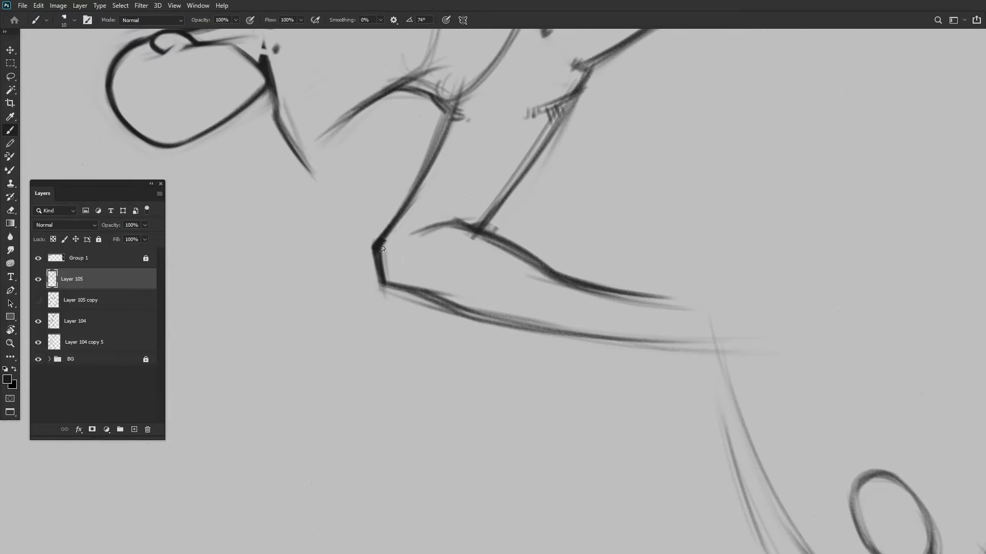
{"action": "key", "text": "r"}
{"action": "scroll", "coordinate": [485, 217], "scroll_direction": "down", "scroll_amount": 3}
{"action": "left_click_drag", "start_coordinate": [485, 217], "coordinate": [508, 155]}
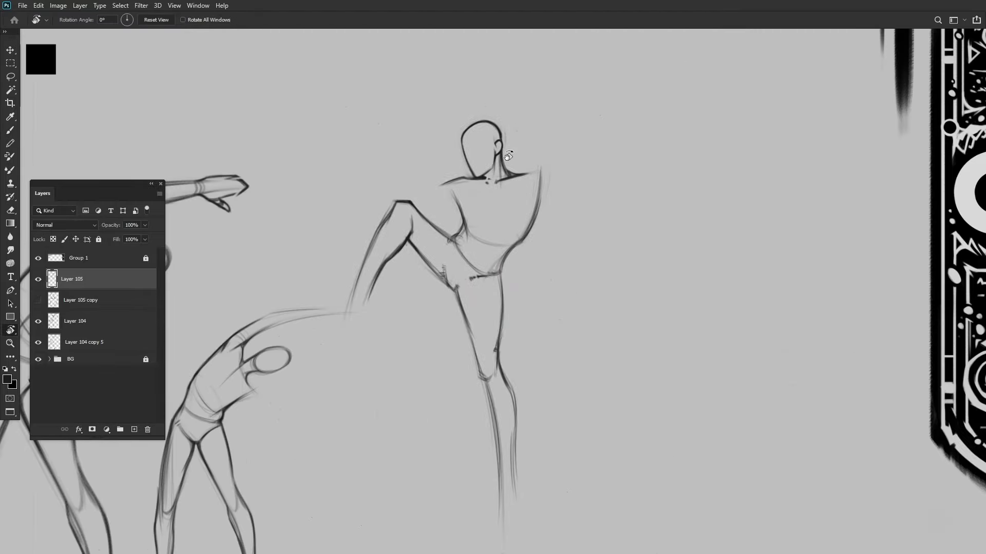
- Draw the raised leg's foot with the ankle line, heel, sole and toe end, erasing stray marks
{"action": "key", "text": "b"}
{"action": "scroll", "coordinate": [392, 273], "scroll_direction": "up", "scroll_amount": 4}
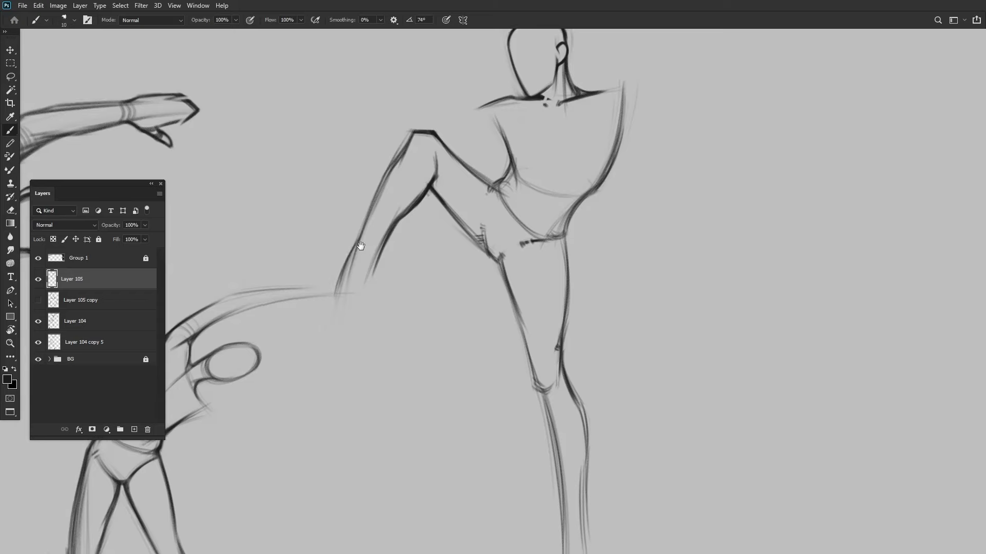
{"action": "scroll", "coordinate": [374, 277], "scroll_direction": "down", "scroll_amount": 2}
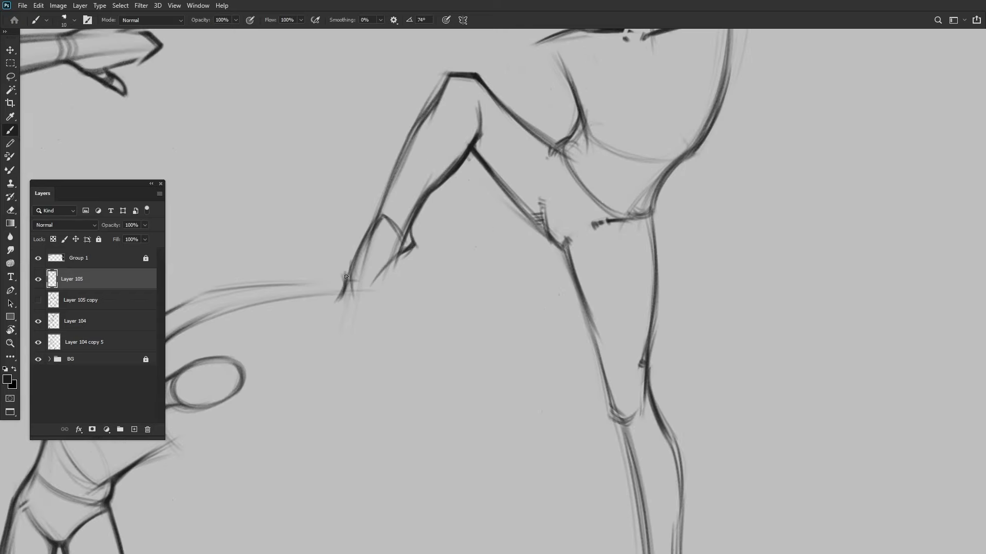
{"action": "scroll", "coordinate": [409, 249], "scroll_direction": "down", "scroll_amount": 3}
{"action": "scroll", "coordinate": [291, 320], "scroll_direction": "up", "scroll_amount": 5}
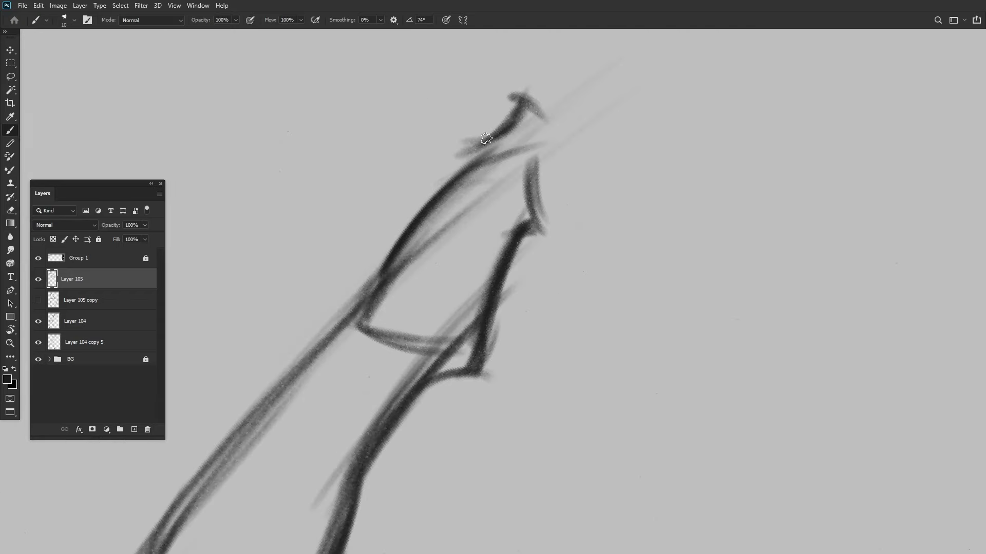
{"action": "scroll", "coordinate": [366, 235], "scroll_direction": "down", "scroll_amount": 3}
{"action": "scroll", "coordinate": [506, 194], "scroll_direction": "up", "scroll_amount": 3}
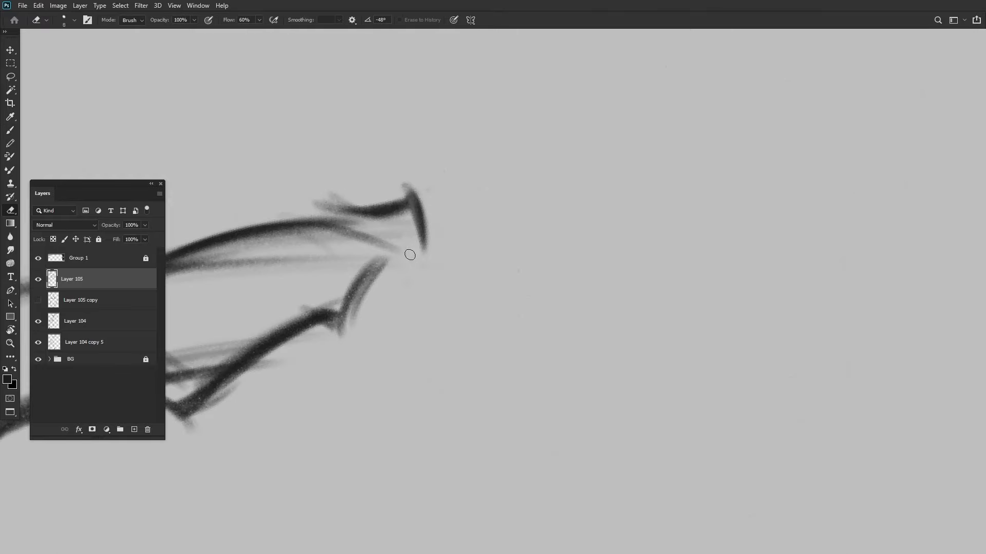
- Strengthen the contour behind the standing knee and clear the overlapping strokes there
{"action": "key", "text": "r"}
{"action": "scroll", "coordinate": [456, 205], "scroll_direction": "down", "scroll_amount": 4}
{"action": "key", "text": "b"}
{"action": "scroll", "coordinate": [435, 197], "scroll_direction": "up", "scroll_amount": 5}
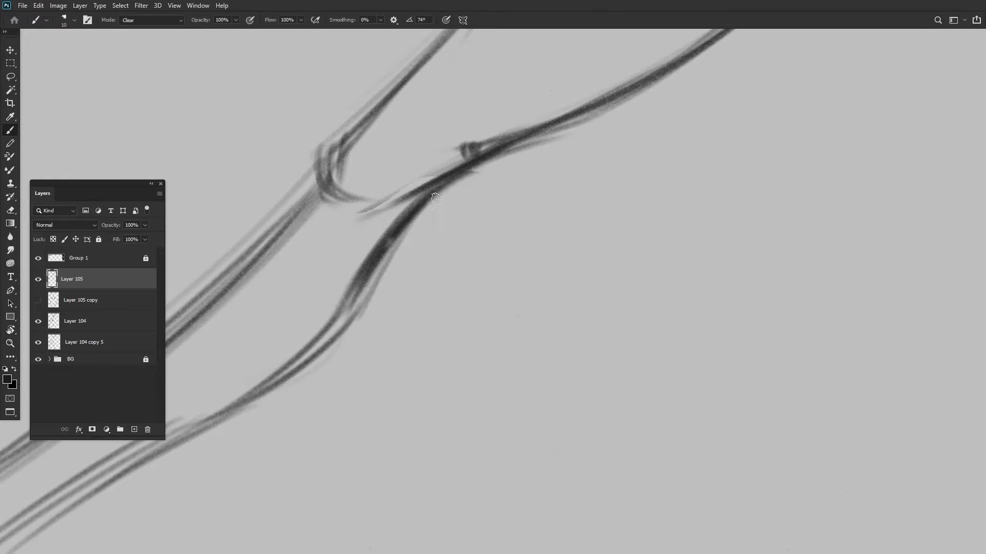
{"action": "scroll", "coordinate": [546, 133], "scroll_direction": "down", "scroll_amount": 5}
- Draw the standing leg's foot with the ankle arch, both sides of the foot and a light sole line
{"action": "key", "text": "r"}
{"action": "scroll", "coordinate": [379, 312], "scroll_direction": "up", "scroll_amount": 2}
{"action": "left_click_drag", "start_coordinate": [378, 312], "coordinate": [359, 293]}
{"action": "key", "text": "b"}
{"action": "scroll", "coordinate": [461, 256], "scroll_direction": "up", "scroll_amount": 2}
{"action": "key", "text": "r"}
{"action": "mouse_move", "coordinate": [462, 267]}
{"action": "left_mouse_down"}
{"action": "mouse_move", "coordinate": [489, 279]}
{"action": "mouse_move", "coordinate": [482, 288]}
{"action": "left_mouse_up"}
{"action": "key", "text": "b"}
{"action": "left_click_drag", "start_coordinate": [457, 351], "coordinate": [495, 354]}
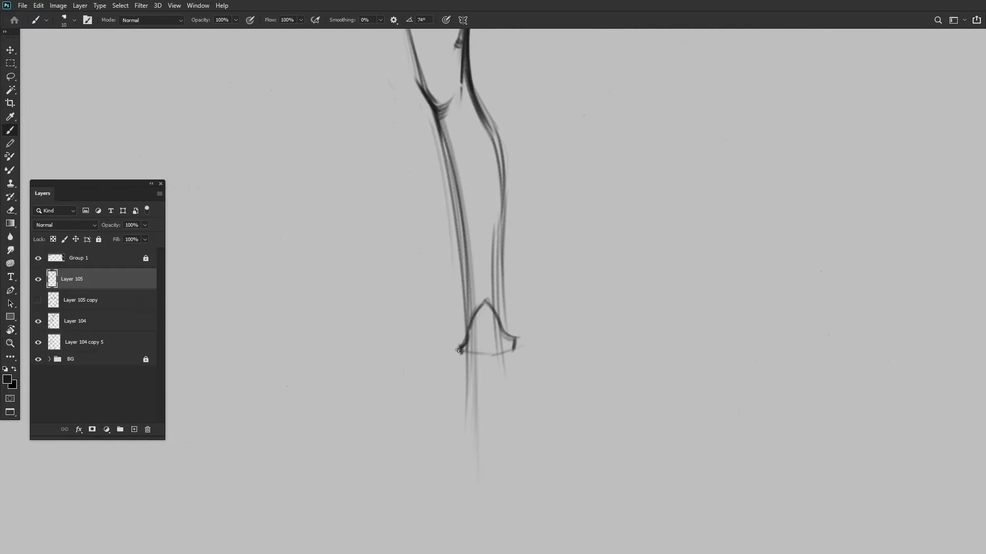
- Reinforce the standing foot's outline and close its lower edge
{"action": "scroll", "coordinate": [458, 348], "scroll_direction": "down", "scroll_amount": 5}
{"action": "scroll", "coordinate": [587, 308], "scroll_direction": "up", "scroll_amount": 4}
{"action": "key", "text": "r"}
{"action": "left_click_drag", "start_coordinate": [588, 308], "coordinate": [493, 231]}
{"action": "key", "text": "b"}
{"action": "left_click_drag", "start_coordinate": [420, 295], "coordinate": [521, 229]}
{"action": "scroll", "coordinate": [433, 176], "scroll_direction": "down", "scroll_amount": 3}
- Lasso part of the standing figure, adjust it with Free Transform, and keep a hidden duplicate of Layer 105
{"action": "key", "text": "r"}
{"action": "mouse_move", "coordinate": [433, 175]}
{"action": "left_mouse_down"}
{"action": "mouse_move", "coordinate": [461, 257]}
{"action": "mouse_move", "coordinate": [424, 407]}
{"action": "mouse_move", "coordinate": [434, 334]}
{"action": "left_mouse_up"}
{"action": "key", "text": "Escape"}
{"action": "scroll", "coordinate": [443, 364], "scroll_direction": "down", "scroll_amount": 2}
{"action": "scroll", "coordinate": [443, 365], "scroll_direction": "up", "scroll_amount": 3}
{"action": "key", "text": "l"}
{"action": "key", "text": "ctrl+t"}
{"action": "scroll", "coordinate": [402, 275], "scroll_direction": "up", "scroll_amount": 2}
{"action": "mouse_move", "coordinate": [401, 275]}
{"action": "left_mouse_down"}
{"action": "mouse_move", "coordinate": [437, 428]}
{"action": "mouse_move", "coordinate": [426, 411]}
{"action": "left_mouse_up"}
{"action": "key", "text": "Return"}
{"action": "scroll", "coordinate": [452, 268], "scroll_direction": "down", "scroll_amount": 3}
{"action": "key", "text": "b"}
{"action": "scroll", "coordinate": [476, 234], "scroll_direction": "up", "scroll_amount": 3}
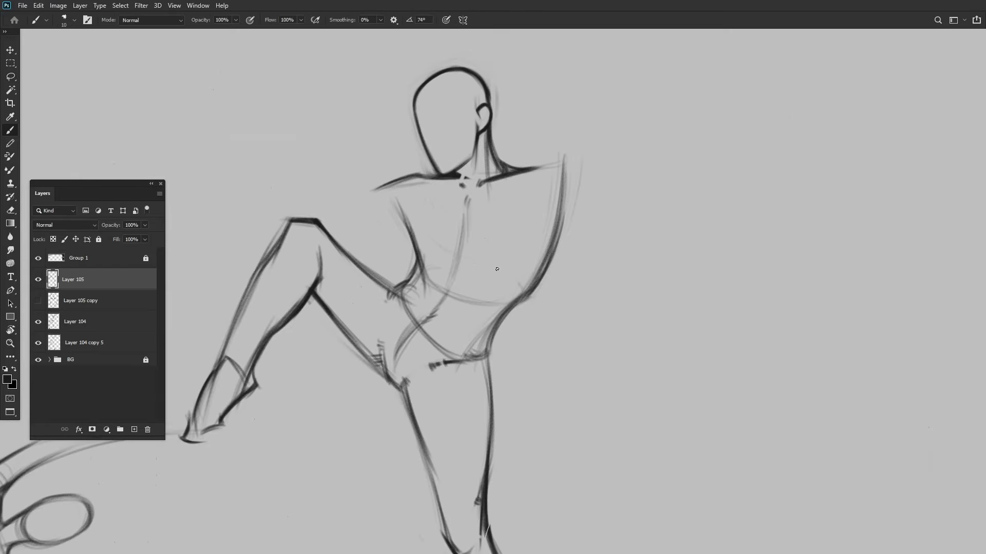
{"action": "key", "text": "ctrl+0"}
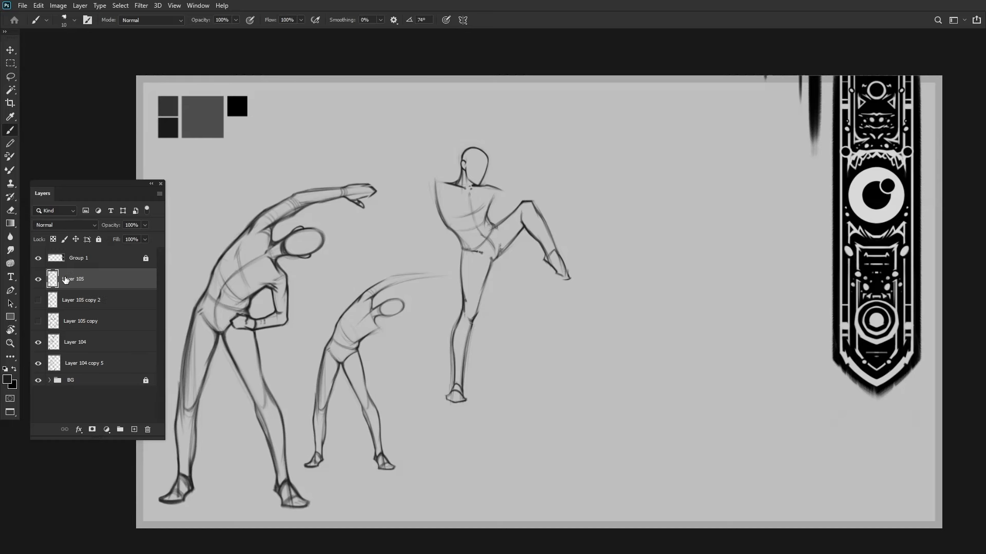
- On a new layer over the faded figure, sketch the near shoulder and the upper arm coming down in front of the torso
{"action": "key", "text": "ctrl+shift+alt+n"}
{"action": "scroll", "coordinate": [474, 173], "scroll_direction": "up", "scroll_amount": 4}
{"action": "mouse_move", "coordinate": [569, 192]}
{"action": "left_mouse_down"}
{"action": "mouse_move", "coordinate": [577, 253]}
{"action": "mouse_move", "coordinate": [547, 278]}
{"action": "mouse_move", "coordinate": [616, 213]}
{"action": "left_mouse_up"}
{"action": "left_click_drag", "start_coordinate": [552, 200], "coordinate": [538, 239]}
{"action": "scroll", "coordinate": [579, 240], "scroll_direction": "up", "scroll_amount": 2}
{"action": "left_click_drag", "start_coordinate": [606, 210], "coordinate": [564, 288]}
{"action": "key", "text": "r"}
{"action": "left_click_drag", "start_coordinate": [460, 148], "coordinate": [418, 218]}
{"action": "left_click_drag", "start_coordinate": [565, 287], "coordinate": [588, 261]}
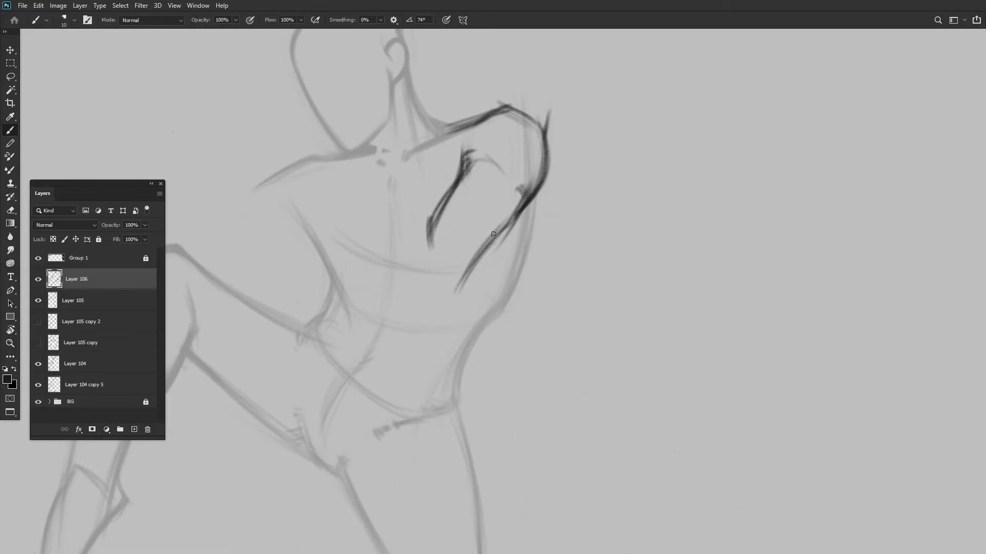
- Sketch the near arm's elbow and forearm crossing the chest, and rough in the start of the hand
{"action": "left_click_drag", "start_coordinate": [517, 221], "coordinate": [479, 240]}
{"action": "mouse_move", "coordinate": [449, 279]}
{"action": "left_mouse_down"}
{"action": "mouse_move", "coordinate": [463, 276]}
{"action": "mouse_move", "coordinate": [550, 165]}
{"action": "left_mouse_up"}
{"action": "key", "text": "r"}
{"action": "key", "text": "Escape"}
{"action": "key", "text": "b"}
{"action": "mouse_move", "coordinate": [559, 272]}
{"action": "left_mouse_down"}
{"action": "mouse_move", "coordinate": [491, 278]}
{"action": "mouse_move", "coordinate": [495, 247]}
{"action": "left_mouse_up"}
{"action": "key", "text": "r"}
{"action": "scroll", "coordinate": [495, 246], "scroll_direction": "up", "scroll_amount": 3}
{"action": "key", "text": "Escape"}
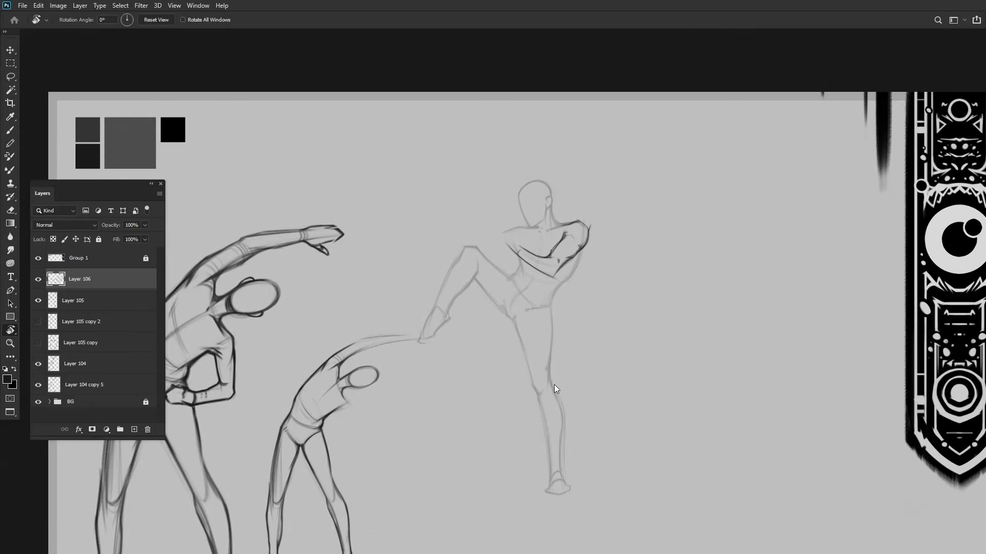
{"action": "scroll", "coordinate": [552, 280], "scroll_direction": "up", "scroll_amount": 5}
{"action": "key", "text": "b"}
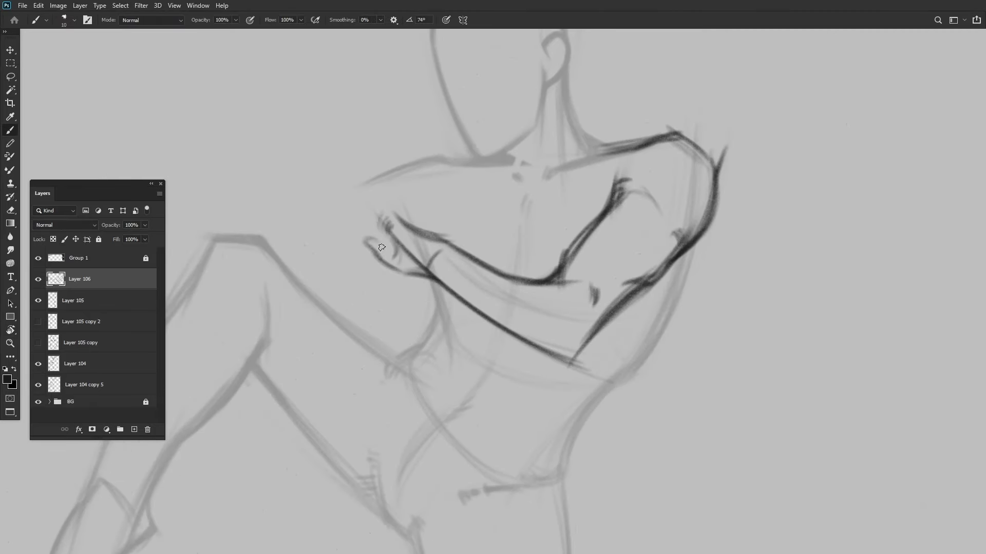
- Draw the crossed arm's hand with the thumb, palm and extended fingers
{"action": "scroll", "coordinate": [390, 245], "scroll_direction": "down", "scroll_amount": 5}
{"action": "scroll", "coordinate": [376, 283], "scroll_direction": "up", "scroll_amount": 5}
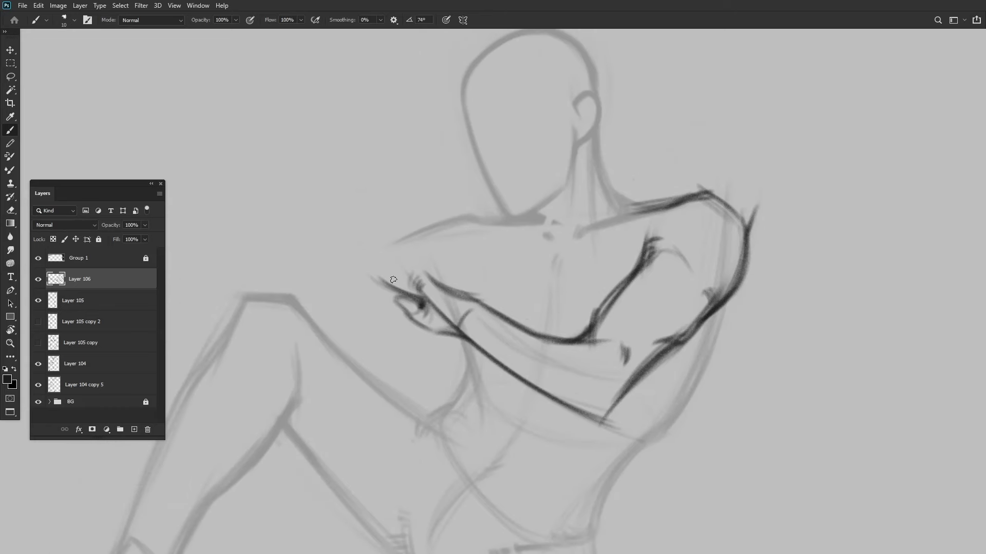
{"action": "left_click_drag", "start_coordinate": [368, 270], "coordinate": [478, 301]}
{"action": "scroll", "coordinate": [474, 285], "scroll_direction": "down", "scroll_amount": 5}
{"action": "scroll", "coordinate": [466, 250], "scroll_direction": "up", "scroll_amount": 5}
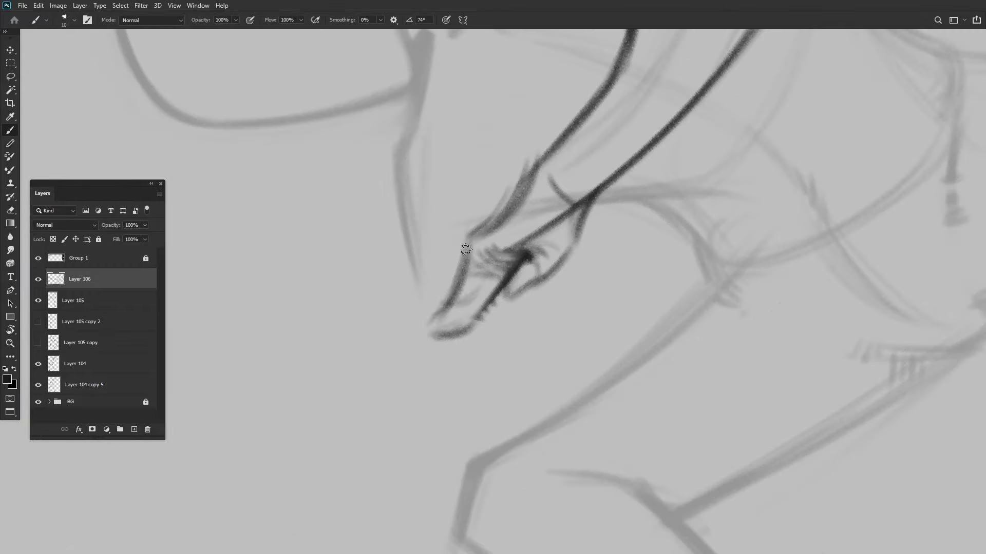
{"action": "scroll", "coordinate": [491, 294], "scroll_direction": "down", "scroll_amount": 5}
{"action": "scroll", "coordinate": [488, 221], "scroll_direction": "up", "scroll_amount": 5}
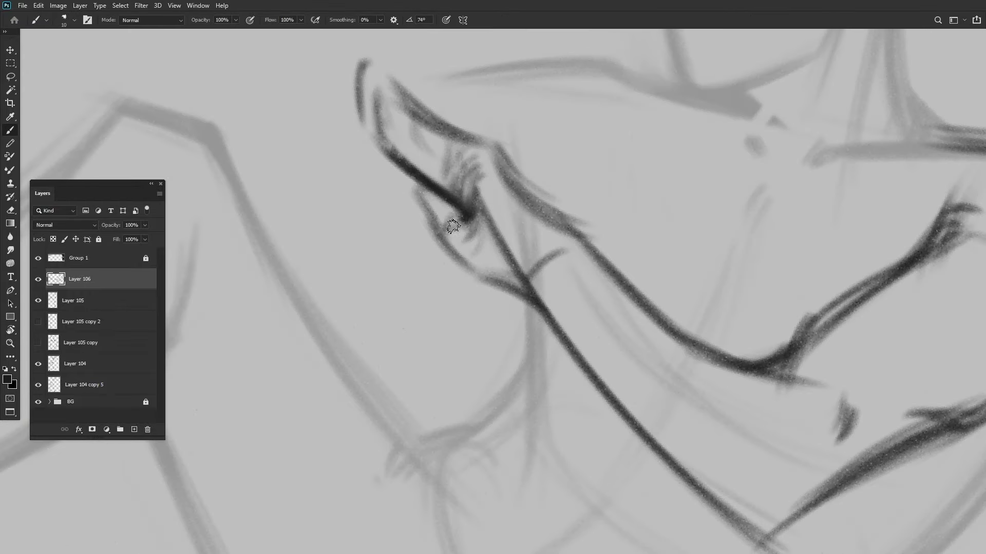
- Add curved contour bands at the wrist and strengthen the forearm and elbow outline of the crossed arm
{"action": "left_click_drag", "start_coordinate": [512, 255], "coordinate": [460, 215]}
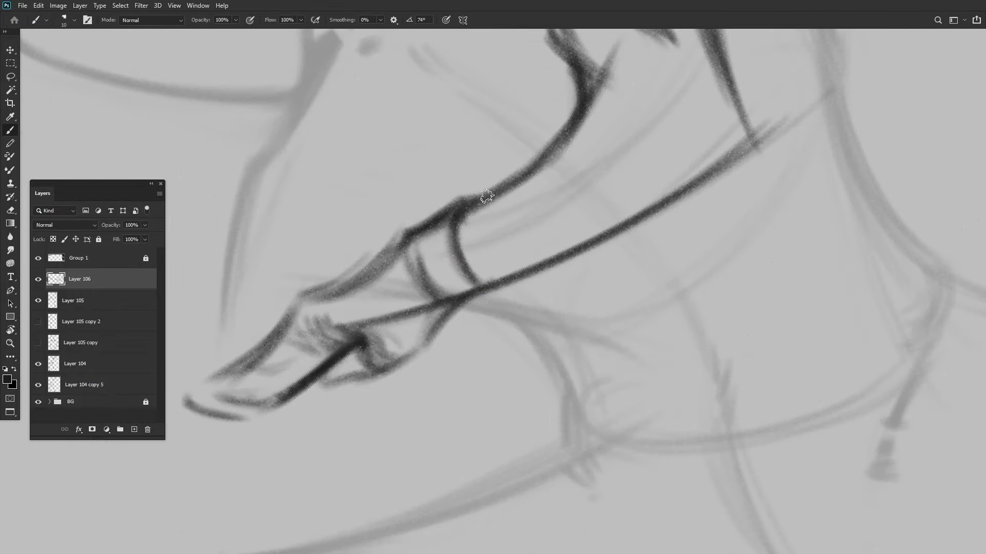
{"action": "scroll", "coordinate": [408, 219], "scroll_direction": "down", "scroll_amount": 5}
{"action": "scroll", "coordinate": [502, 202], "scroll_direction": "up", "scroll_amount": 5}
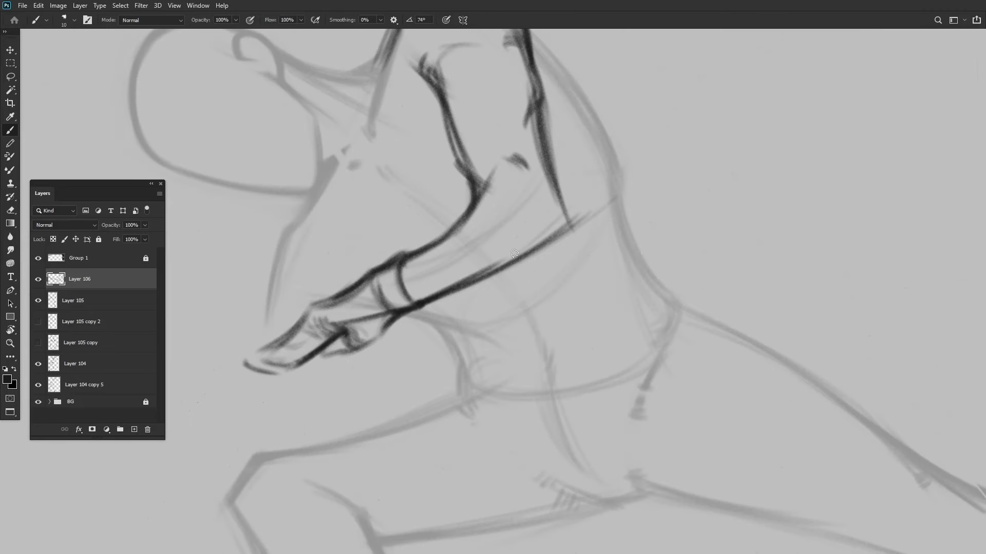
{"action": "scroll", "coordinate": [525, 256], "scroll_direction": "right", "scroll_amount": 1}
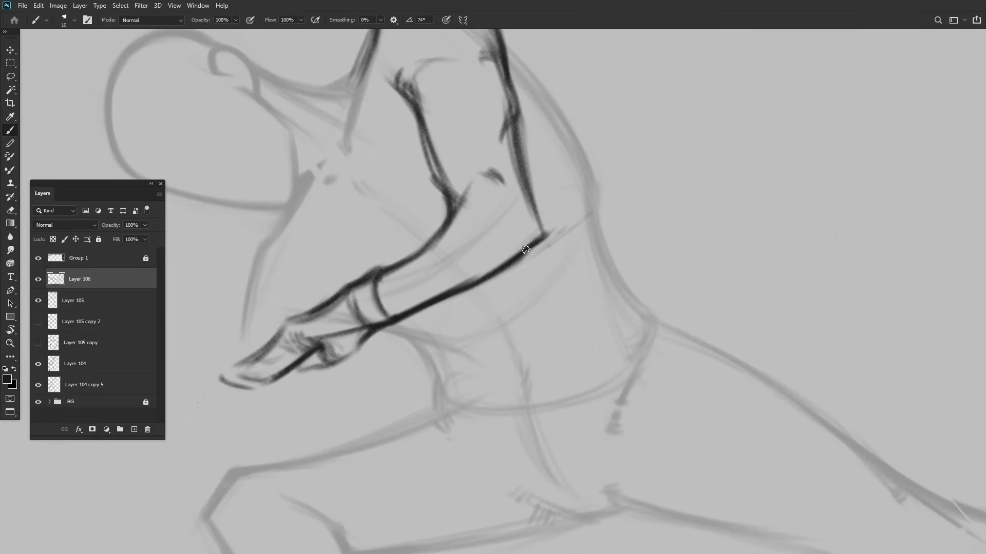
{"action": "scroll", "coordinate": [526, 250], "scroll_direction": "up", "scroll_amount": 1}
{"action": "scroll", "coordinate": [526, 250], "scroll_direction": "left", "scroll_amount": 1}
{"action": "scroll", "coordinate": [499, 243], "scroll_direction": "up", "scroll_amount": 1}
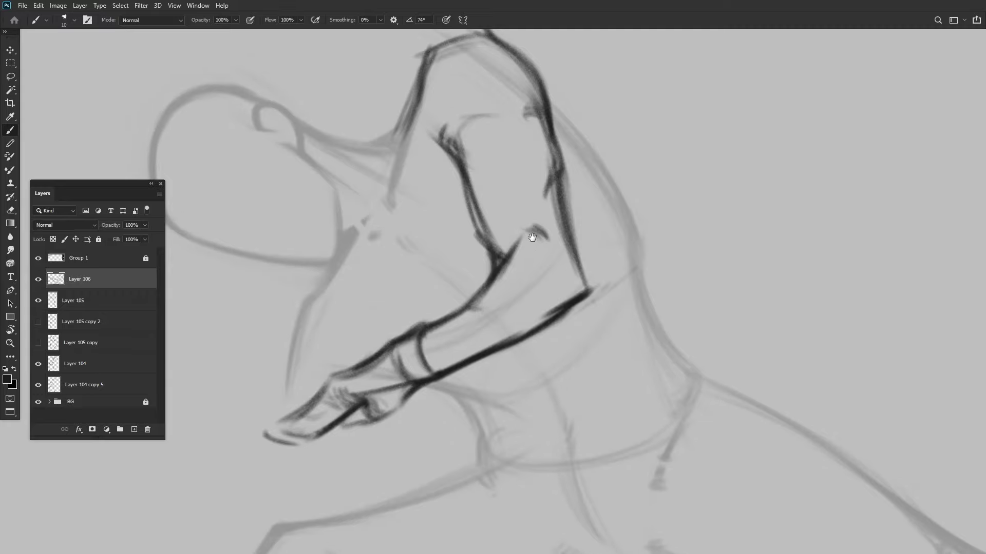
{"action": "scroll", "coordinate": [534, 231], "scroll_direction": "down", "scroll_amount": 1}
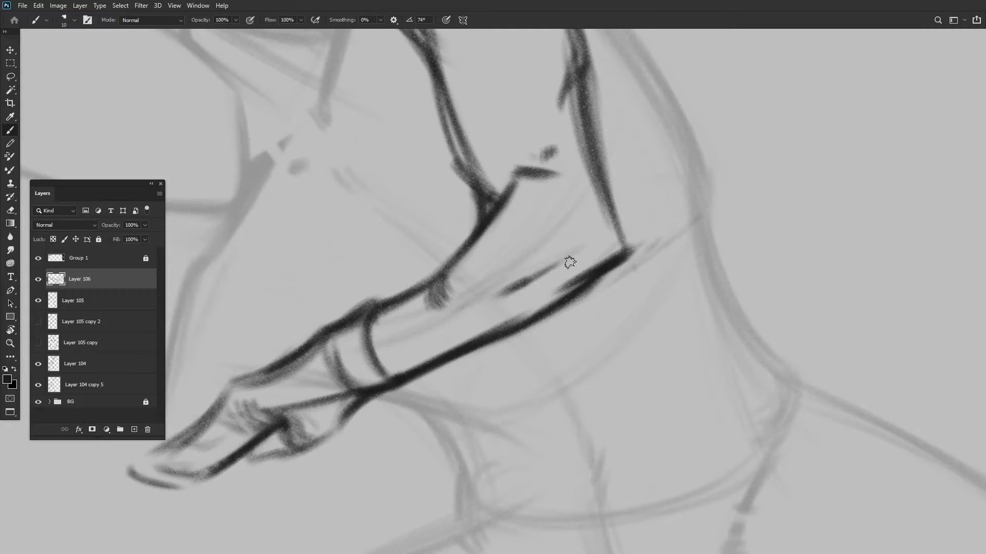
- Erase the stray strokes around the near shoulder and darken the shoulder, upper arm and elbow contour
{"action": "key", "text": "r"}
{"action": "left_click_drag", "start_coordinate": [567, 259], "coordinate": [580, 204]}
{"action": "key", "text": "b"}
{"action": "scroll", "coordinate": [580, 204], "scroll_direction": "up", "scroll_amount": 6}
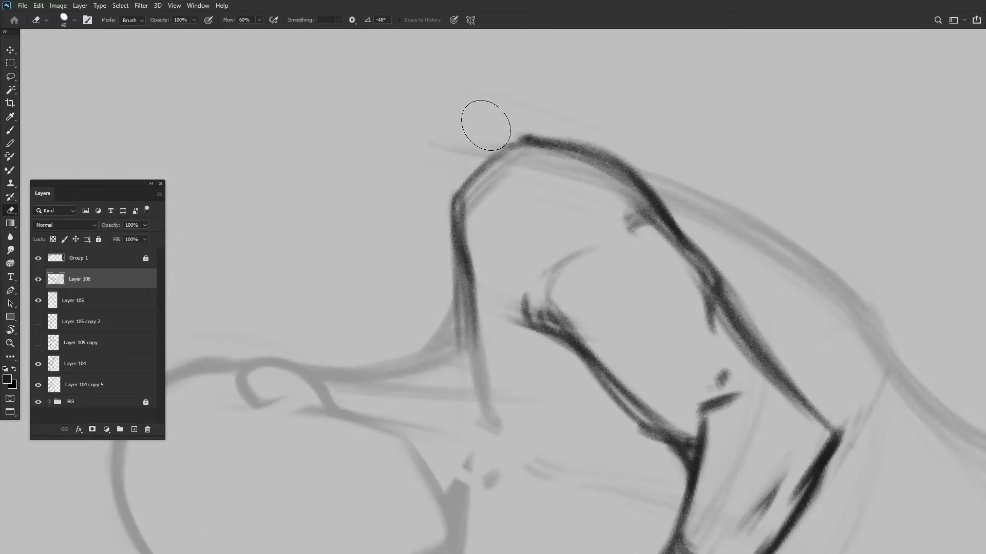
{"action": "left_click_drag", "start_coordinate": [388, 234], "coordinate": [549, 183]}
{"action": "scroll", "coordinate": [549, 183], "scroll_direction": "down", "scroll_amount": 6}
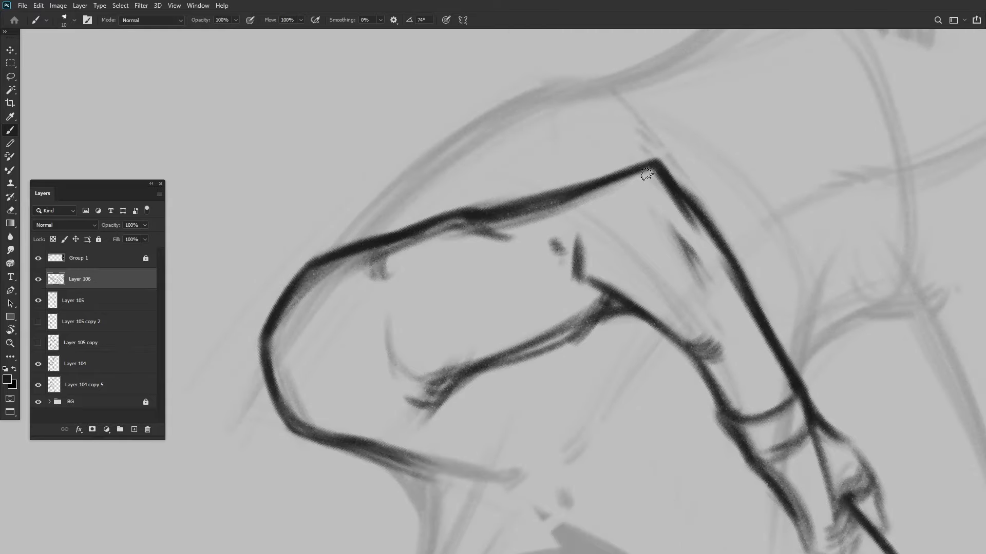
{"action": "scroll", "coordinate": [485, 222], "scroll_direction": "up", "scroll_amount": 5}
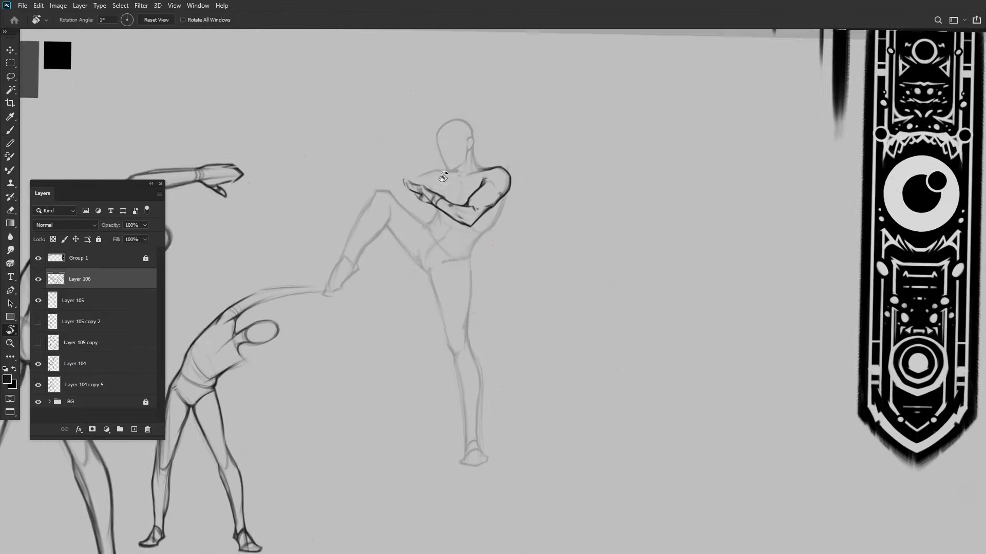
- Hide Layer 106 and sketch the far arm on a new layer with the upper arm extended and the forearm raised
{"action": "scroll", "coordinate": [387, 261], "scroll_direction": "up", "scroll_amount": 5}
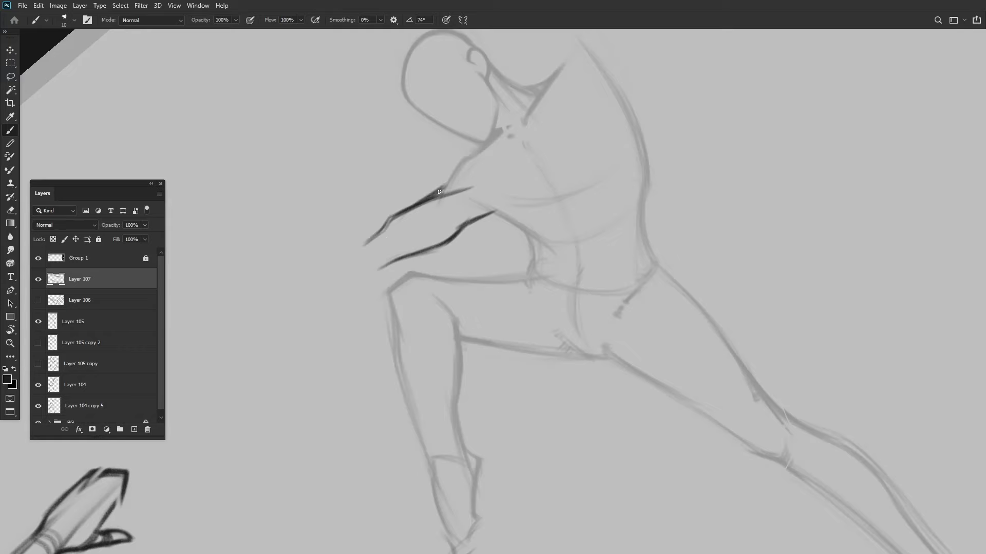
{"action": "key", "text": "r"}
{"action": "scroll", "coordinate": [440, 192], "scroll_direction": "down", "scroll_amount": 5}
{"action": "scroll", "coordinate": [403, 244], "scroll_direction": "up", "scroll_amount": 5}
{"action": "left_click_drag", "start_coordinate": [346, 309], "coordinate": [422, 177]}
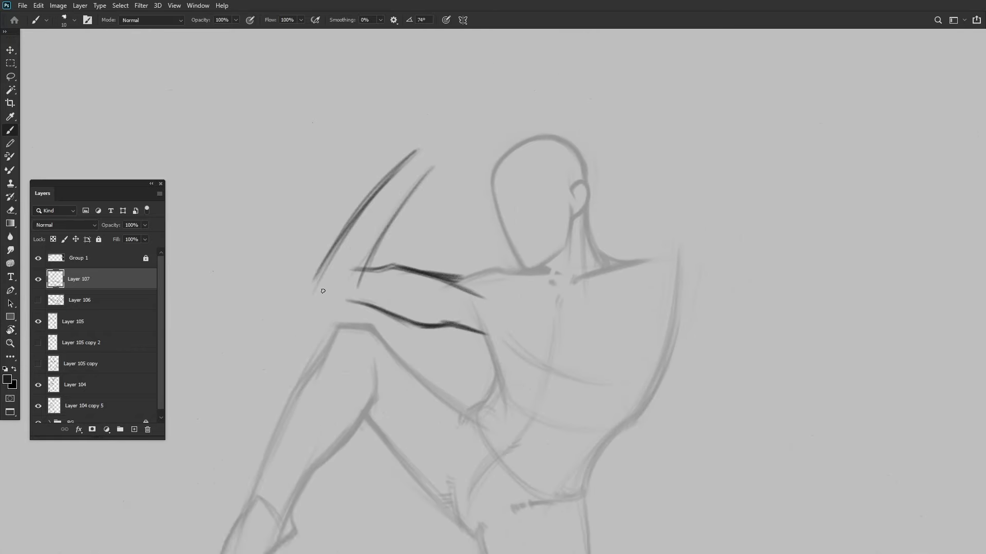
{"action": "left_click_drag", "start_coordinate": [411, 257], "coordinate": [441, 216]}
{"action": "mouse_move", "coordinate": [377, 332]}
{"action": "left_mouse_down"}
{"action": "mouse_move", "coordinate": [459, 262]}
{"action": "mouse_move", "coordinate": [471, 284]}
{"action": "mouse_move", "coordinate": [456, 259]}
{"action": "left_mouse_up"}
- Adjust the far arm with Free Transform and darken its upper arm, underside and elbow contour
{"action": "key", "text": "ctrl+t"}
{"action": "key", "text": "Return"}
{"action": "key", "text": "e"}
{"action": "key", "text": "b"}
{"action": "mouse_move", "coordinate": [355, 326]}
{"action": "left_mouse_down"}
{"action": "mouse_move", "coordinate": [341, 407]}
{"action": "mouse_move", "coordinate": [467, 303]}
{"action": "mouse_move", "coordinate": [590, 308]}
{"action": "mouse_move", "coordinate": [675, 337]}
{"action": "mouse_move", "coordinate": [479, 305]}
{"action": "left_mouse_up"}
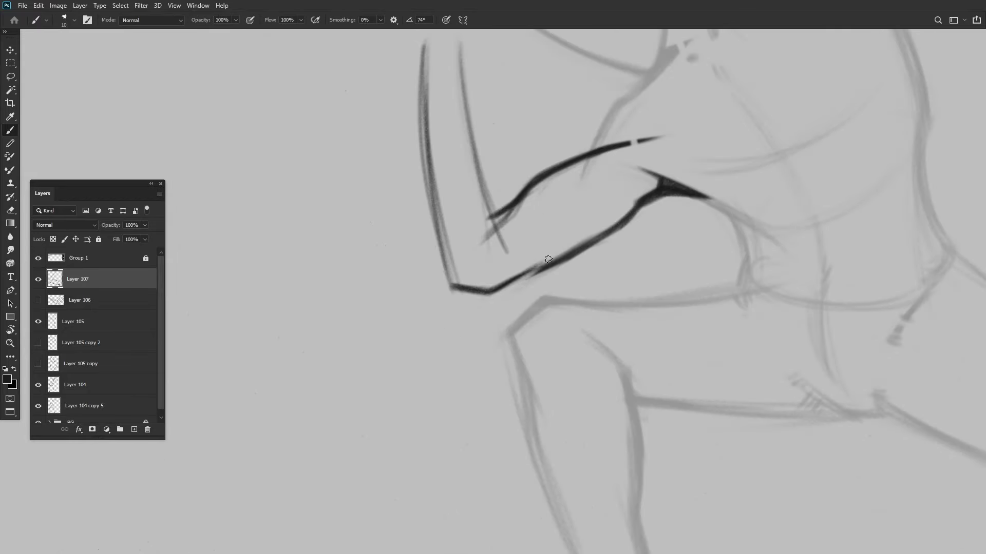
{"action": "key", "text": "r"}
{"action": "left_click_drag", "start_coordinate": [549, 260], "coordinate": [801, 355]}
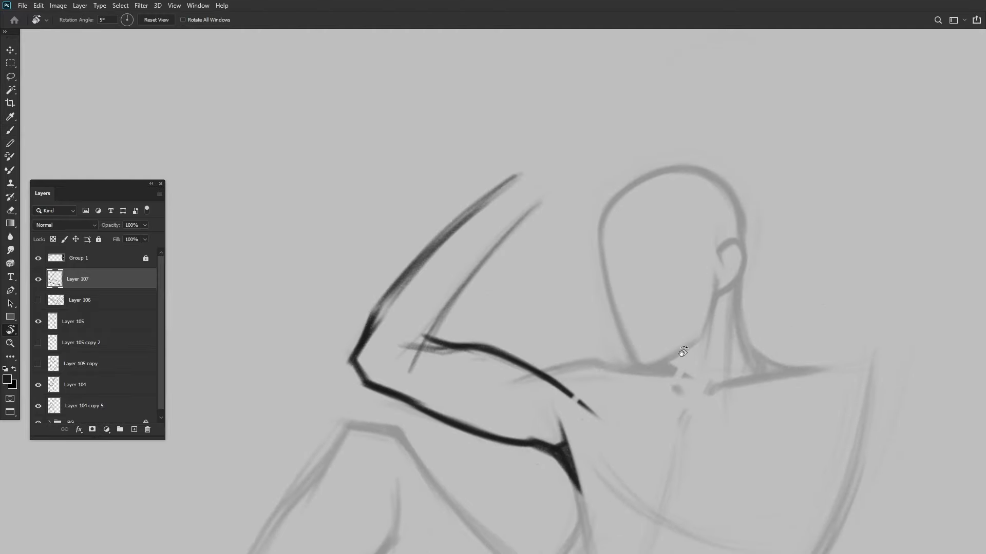
- Strengthen the far arm's inner elbow and forearm contour and add two curved bands at the wrist
{"action": "key", "text": "b"}
{"action": "left_click_drag", "start_coordinate": [426, 370], "coordinate": [572, 229]}
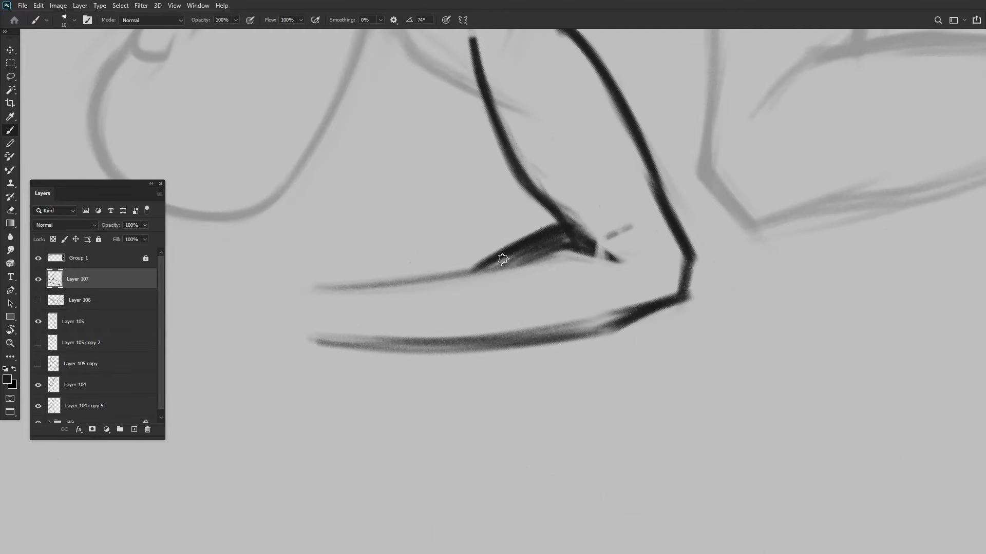
{"action": "key", "text": "ctrl+0"}
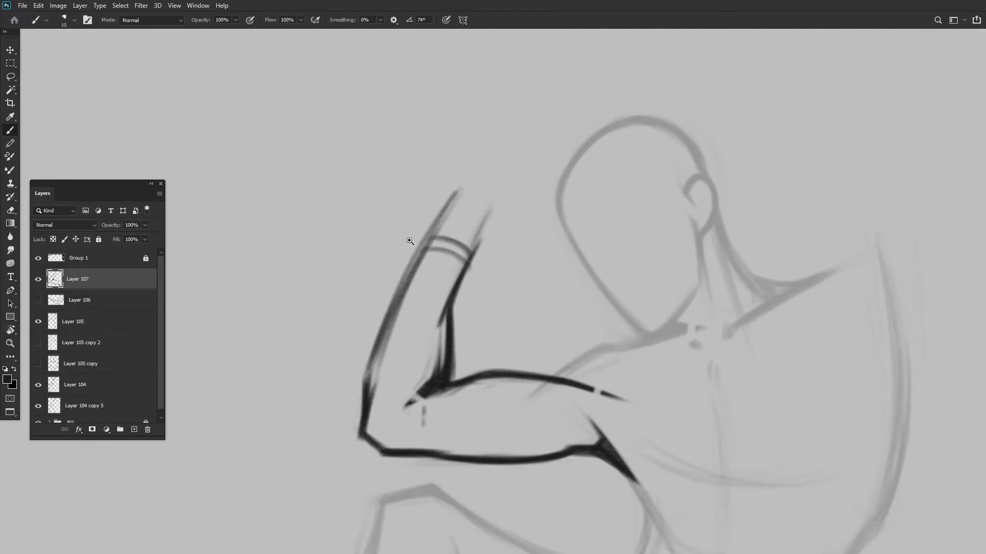
- Show Layer 106, restore the figure's line strength, and select Layer 107 for erasing
{"action": "left_click", "coordinate": [38, 300]}
{"action": "left_click", "coordinate": [53, 319]}
{"action": "key", "text": "alt+bracketright"}
{"action": "scroll", "coordinate": [438, 266], "scroll_direction": "up", "scroll_amount": 3}
{"action": "key", "text": "alt+bracketright"}
{"action": "key", "text": "e"}
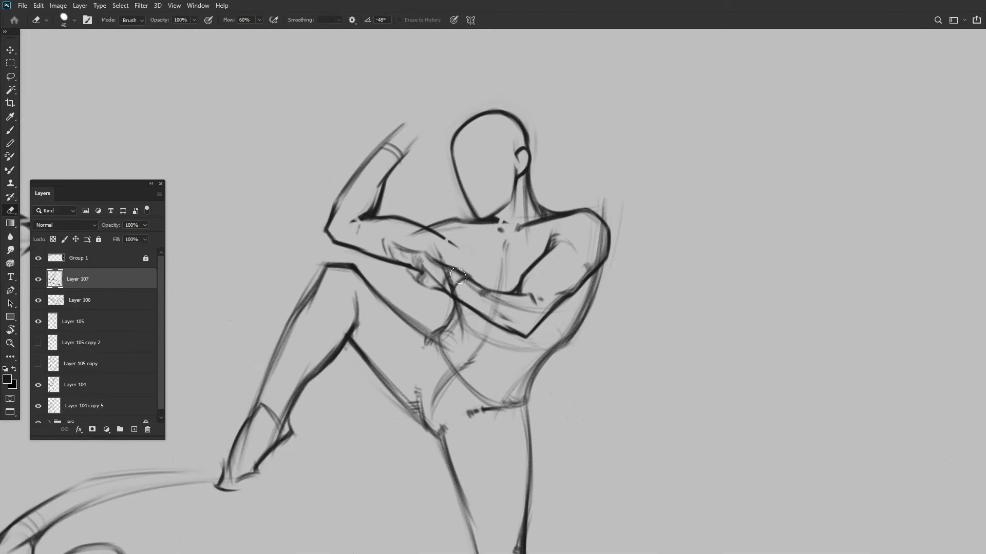
- Erase the far arm's overlapping strokes at the chest and around the crossing hand
{"action": "scroll", "coordinate": [402, 256], "scroll_direction": "up", "scroll_amount": 2}
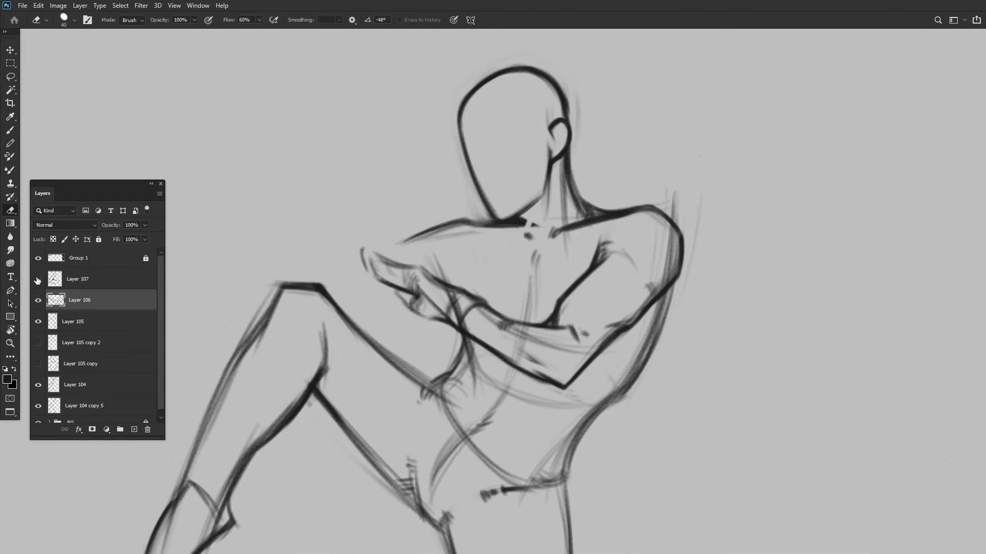
{"action": "scroll", "coordinate": [357, 287], "scroll_direction": "down", "scroll_amount": 3}
{"action": "scroll", "coordinate": [356, 286], "scroll_direction": "up", "scroll_amount": 5}
{"action": "key", "text": "r"}
{"action": "left_click_drag", "start_coordinate": [390, 318], "coordinate": [357, 287]}
{"action": "scroll", "coordinate": [357, 287], "scroll_direction": "down", "scroll_amount": 5}
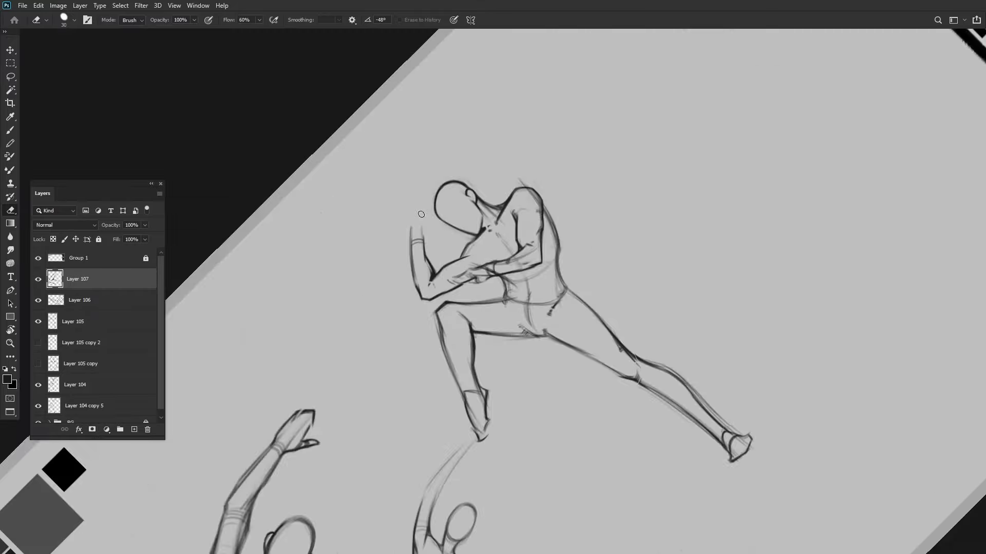
{"action": "key", "text": "Escape"}
{"action": "scroll", "coordinate": [421, 195], "scroll_direction": "up", "scroll_amount": 3}
{"action": "left_click_drag", "start_coordinate": [421, 195], "coordinate": [405, 205]}
{"action": "scroll", "coordinate": [405, 205], "scroll_direction": "up", "scroll_amount": 4}
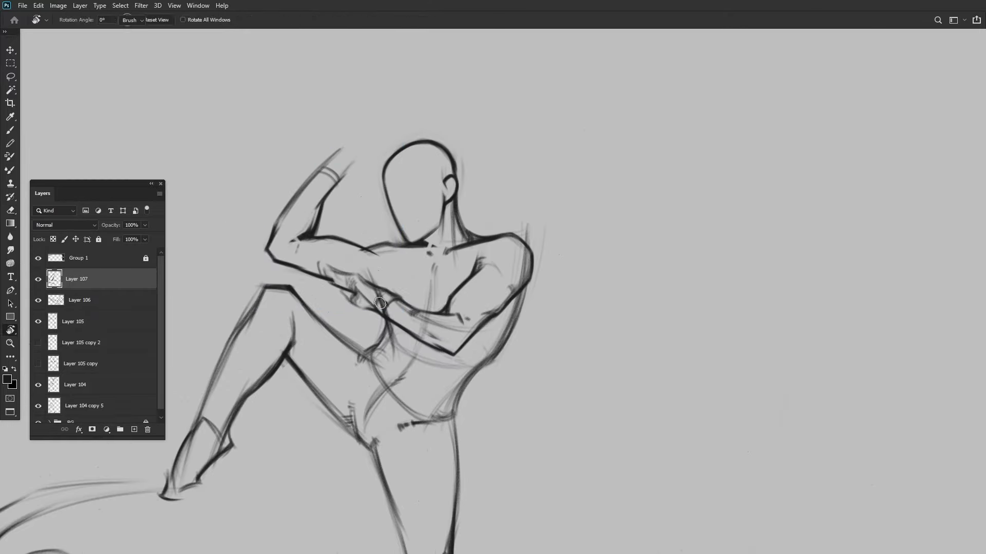
- Group the figure's layers, keep the group hidden, and merge a duplicate of it into one layer
{"action": "left_click", "coordinate": [64, 276]}
{"action": "key", "text": "ctrl+e"}
{"action": "scroll", "coordinate": [451, 264], "scroll_direction": "up", "scroll_amount": 3}
{"action": "key", "text": "b"}
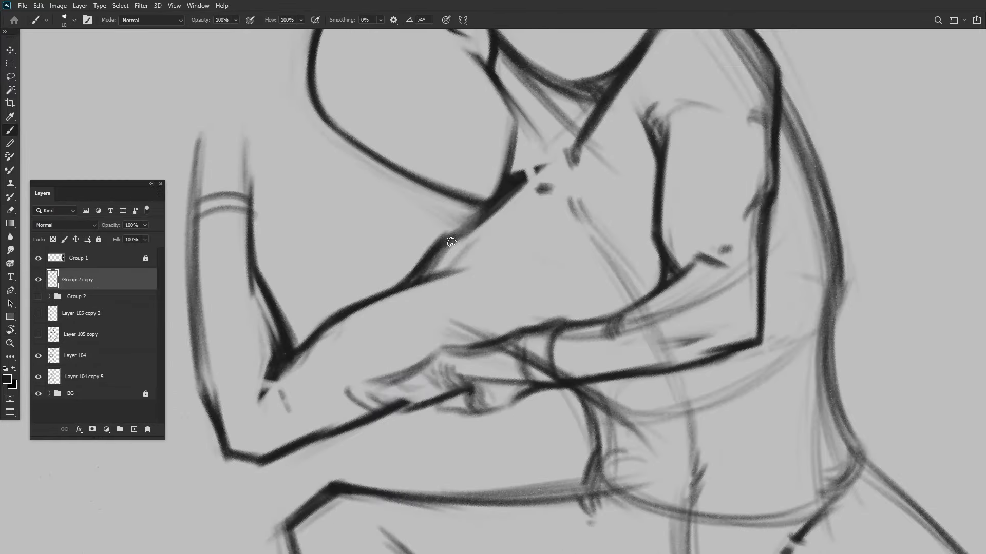
- Reinforce the far shoulder's contour between the jaw and the upper arm and clean up the overlapping strokes
{"action": "scroll", "coordinate": [511, 183], "scroll_direction": "down", "scroll_amount": 5}
{"action": "scroll", "coordinate": [434, 288], "scroll_direction": "up", "scroll_amount": 5}
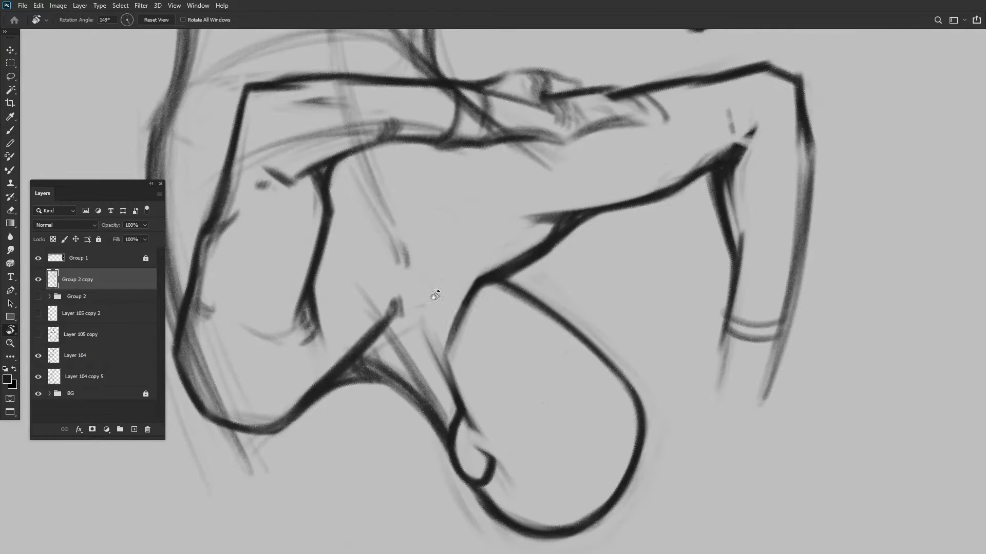
{"action": "key", "text": "r"}
{"action": "left_click_drag", "start_coordinate": [433, 288], "coordinate": [398, 296]}
{"action": "key", "text": "e"}
{"action": "scroll", "coordinate": [398, 297], "scroll_direction": "down", "scroll_amount": 5}
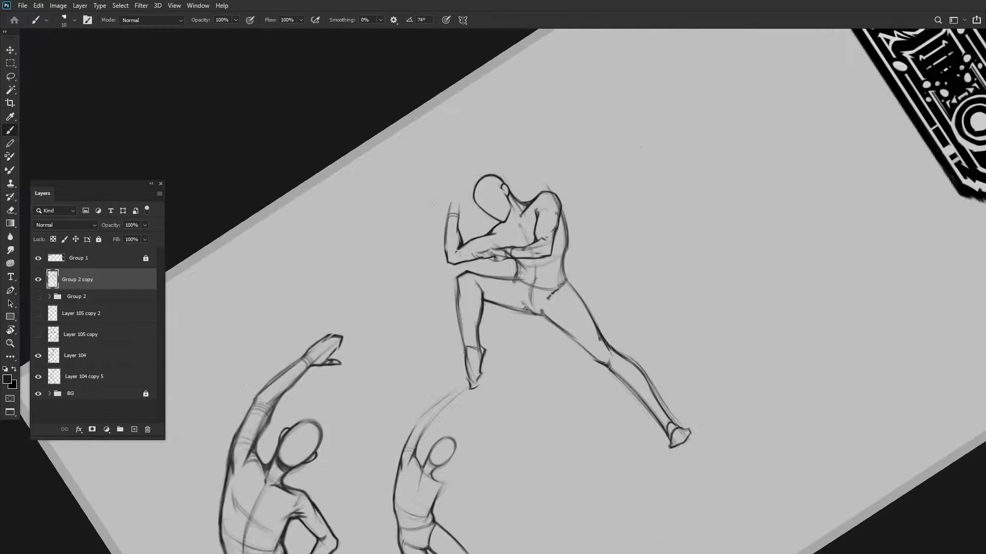
- Clean up the crossed hand and wrist, and redraw the fingers' and thumb's contour where they rest on the far arm
{"action": "scroll", "coordinate": [477, 259], "scroll_direction": "up", "scroll_amount": 6}
{"action": "scroll", "coordinate": [493, 330], "scroll_direction": "down", "scroll_amount": 3}
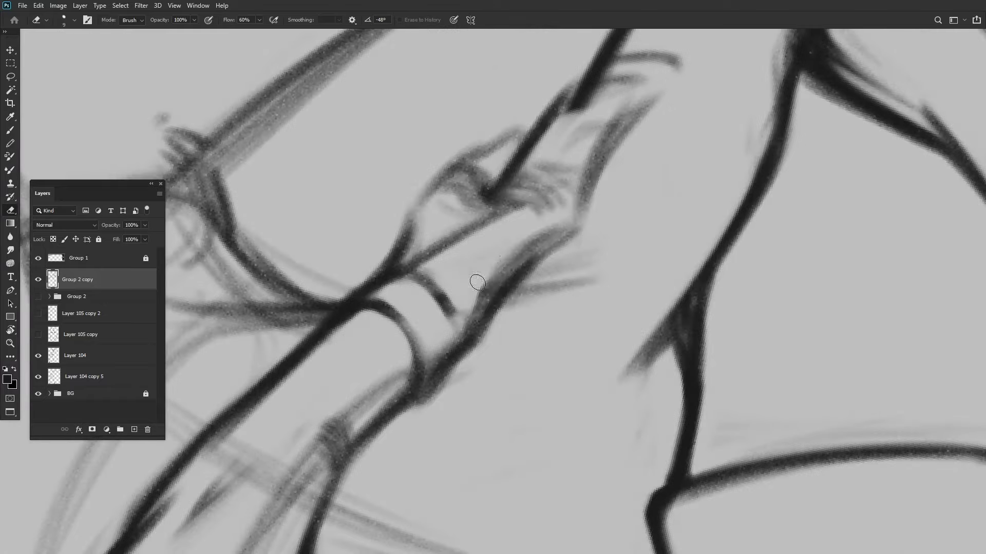
{"action": "key", "text": "r"}
{"action": "left_click_drag", "start_coordinate": [472, 279], "coordinate": [472, 203]}
{"action": "scroll", "coordinate": [507, 216], "scroll_direction": "up", "scroll_amount": 5}
{"action": "key", "text": "b"}
{"action": "scroll", "coordinate": [508, 195], "scroll_direction": "down", "scroll_amount": 3}
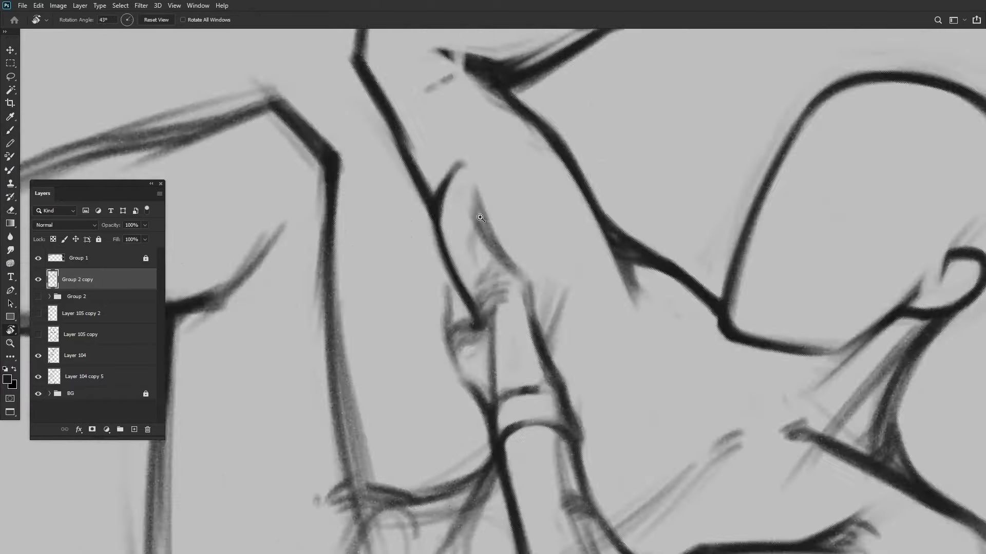
{"action": "scroll", "coordinate": [420, 324], "scroll_direction": "up", "scroll_amount": 4}
{"action": "scroll", "coordinate": [559, 210], "scroll_direction": "down", "scroll_amount": 3}
{"action": "scroll", "coordinate": [339, 297], "scroll_direction": "up", "scroll_amount": 5}
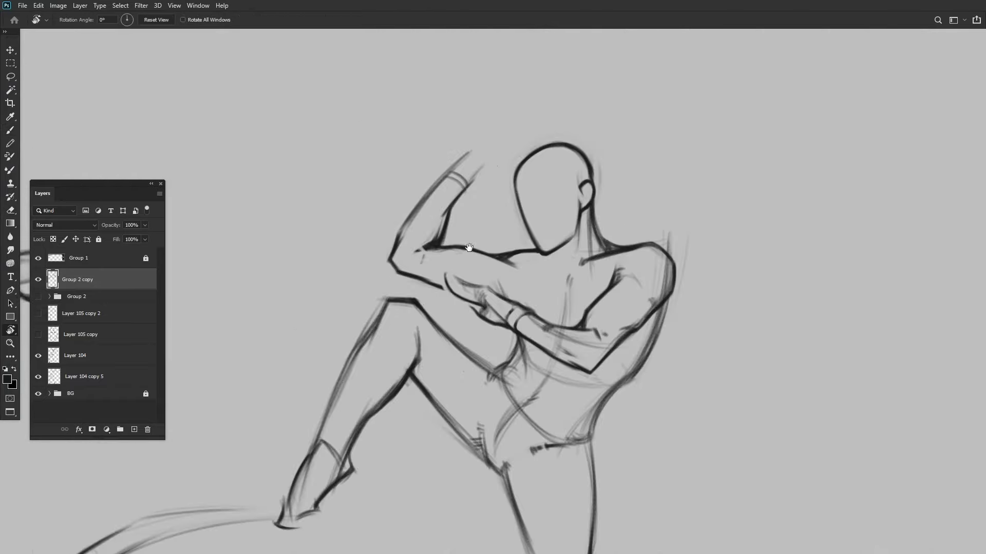
{"action": "key", "text": "e"}
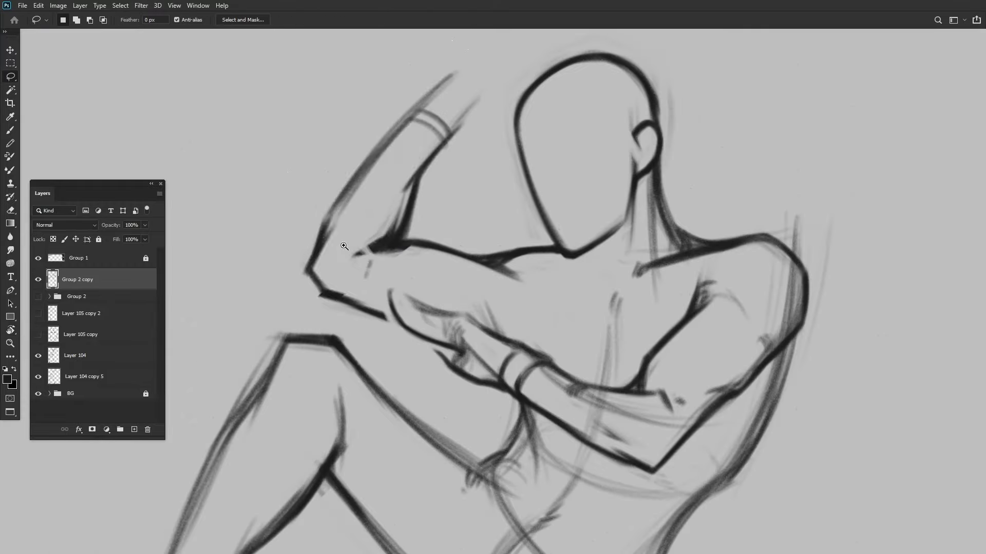
- Draw curved cross-contour lines around the far upper arm between the hand and the shoulder
{"action": "scroll", "coordinate": [374, 315], "scroll_direction": "up", "scroll_amount": 3}
{"action": "scroll", "coordinate": [448, 252], "scroll_direction": "up", "scroll_amount": 2}
{"action": "scroll", "coordinate": [448, 252], "scroll_direction": "down", "scroll_amount": 4}
{"action": "scroll", "coordinate": [452, 298], "scroll_direction": "up", "scroll_amount": 3}
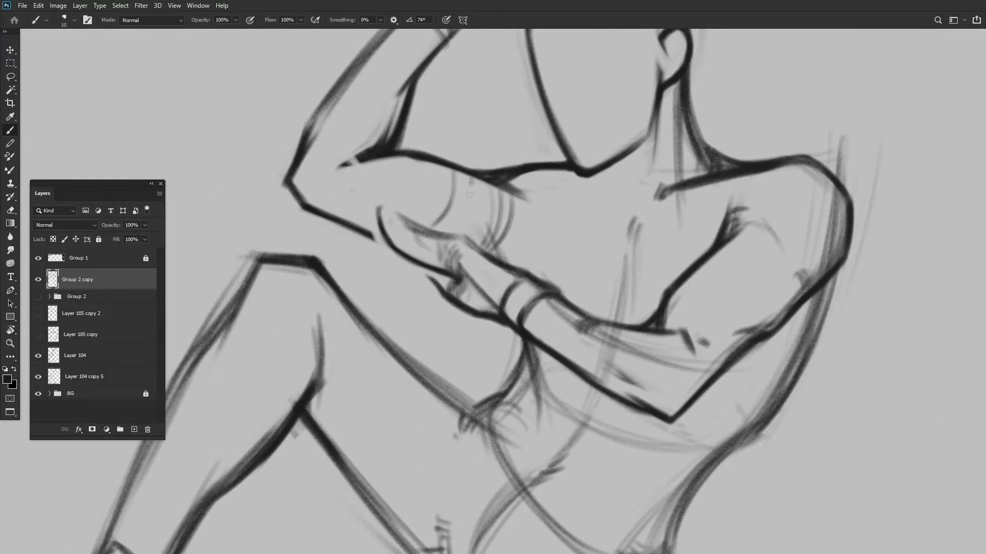
- Duplicate the merged figure layer and hide the copy
{"action": "key", "text": "b"}
{"action": "scroll", "coordinate": [452, 298], "scroll_direction": "down", "scroll_amount": 4}
{"action": "scroll", "coordinate": [490, 244], "scroll_direction": "up", "scroll_amount": 3}
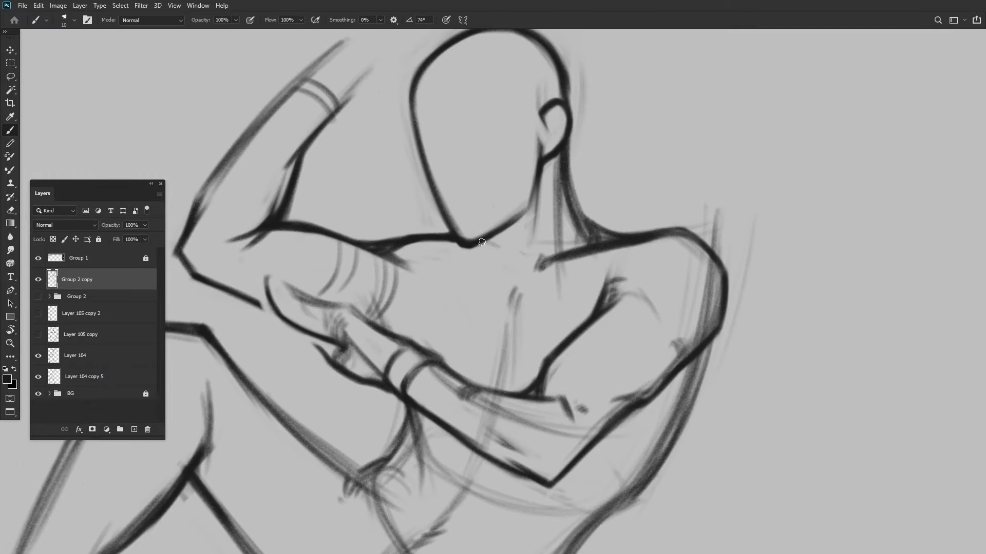
{"action": "scroll", "coordinate": [477, 236], "scroll_direction": "down", "scroll_amount": 4}
{"action": "key", "text": "ctrl+j"}
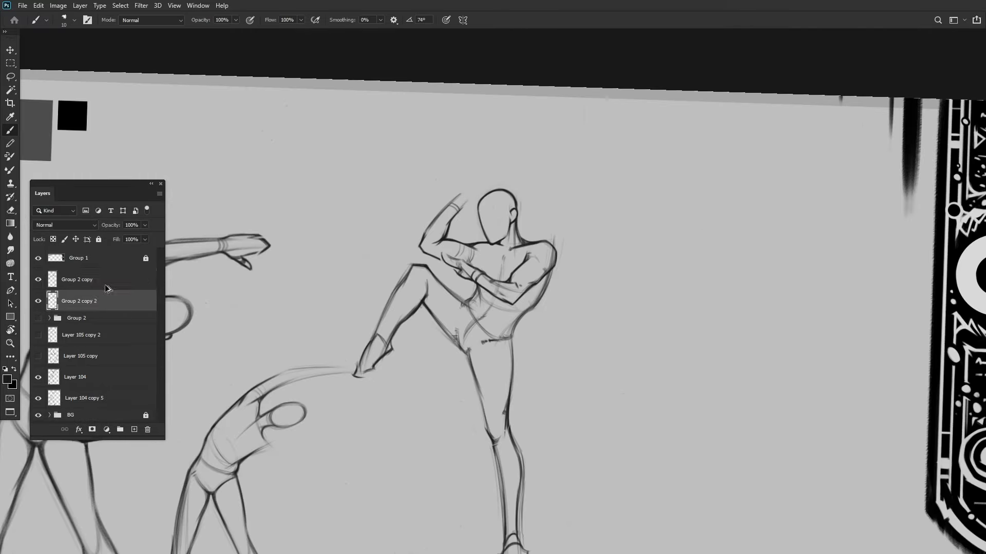
{"action": "left_click", "coordinate": [38, 301]}
- Sketch the raised far hand extending from the wrist over the head, with its back, fingers and thumb contours
{"action": "scroll", "coordinate": [462, 241], "scroll_direction": "up", "scroll_amount": 3}
{"action": "scroll", "coordinate": [561, 165], "scroll_direction": "down", "scroll_amount": 1}
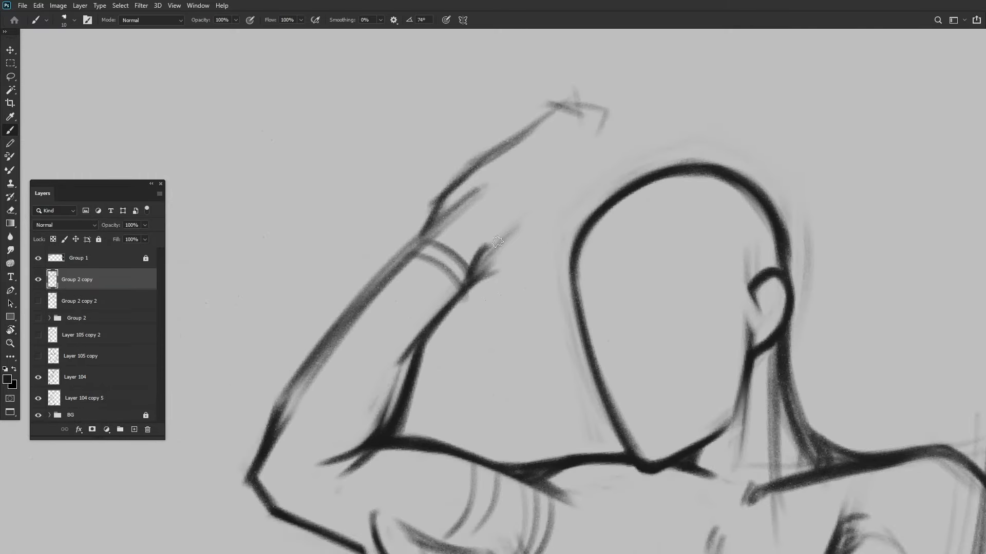
{"action": "scroll", "coordinate": [546, 225], "scroll_direction": "up", "scroll_amount": 1}
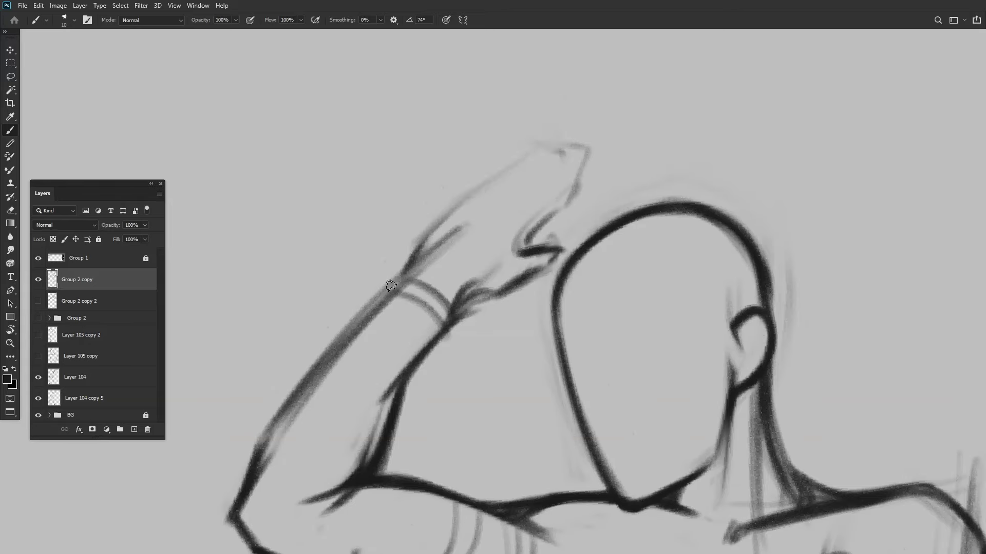
{"action": "scroll", "coordinate": [405, 205], "scroll_direction": "down", "scroll_amount": 4}
{"action": "scroll", "coordinate": [430, 224], "scroll_direction": "up", "scroll_amount": 5}
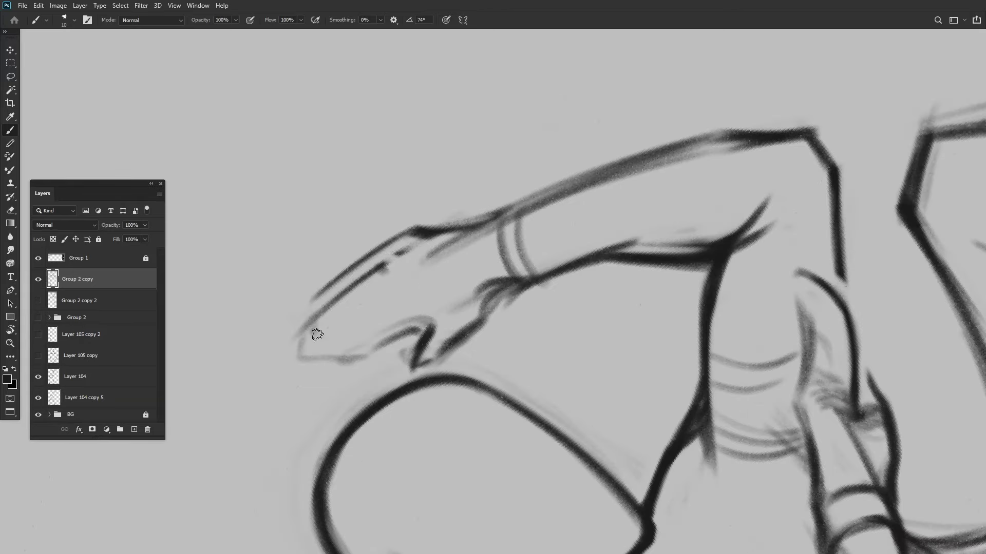
{"action": "left_click_drag", "start_coordinate": [334, 304], "coordinate": [312, 337]}
{"action": "left_click_drag", "start_coordinate": [310, 287], "coordinate": [312, 349]}
{"action": "left_click_drag", "start_coordinate": [429, 318], "coordinate": [375, 354]}
- Erase parts of the raised hand's fingers and thumb and redraw their contours closer to the head
{"action": "key", "text": "e"}
{"action": "scroll", "coordinate": [477, 220], "scroll_direction": "up", "scroll_amount": 5}
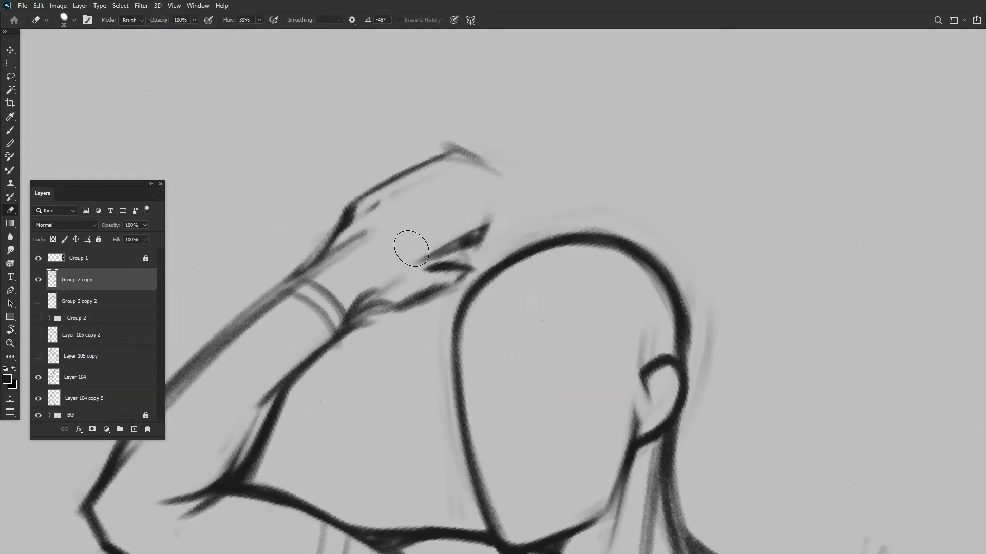
{"action": "key", "text": "e"}
{"action": "scroll", "coordinate": [457, 200], "scroll_direction": "down", "scroll_amount": 3}
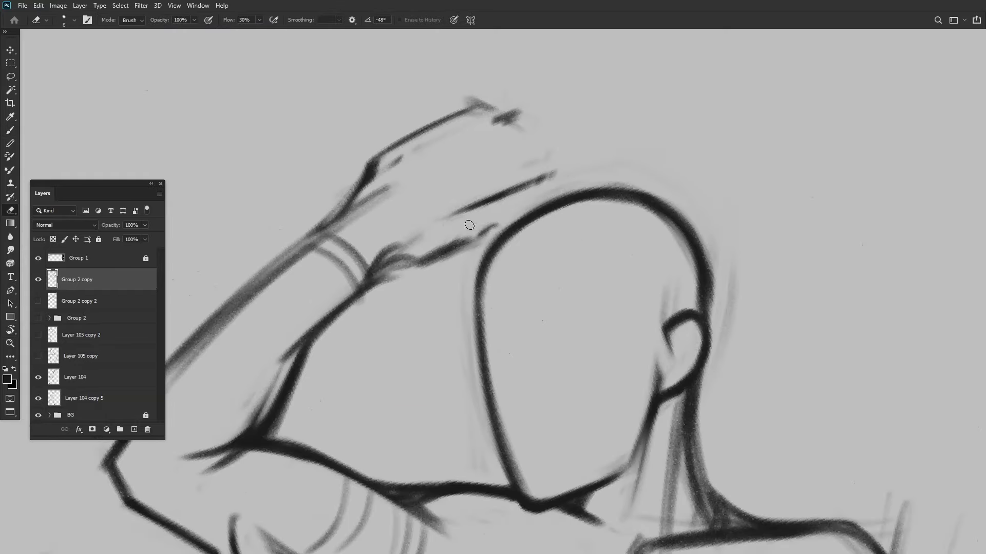
{"action": "scroll", "coordinate": [469, 225], "scroll_direction": "down", "scroll_amount": 5}
- Simplify the raised hand into a blocky shape and add curved cross-contour lines around its wrist
{"action": "key", "text": "b"}
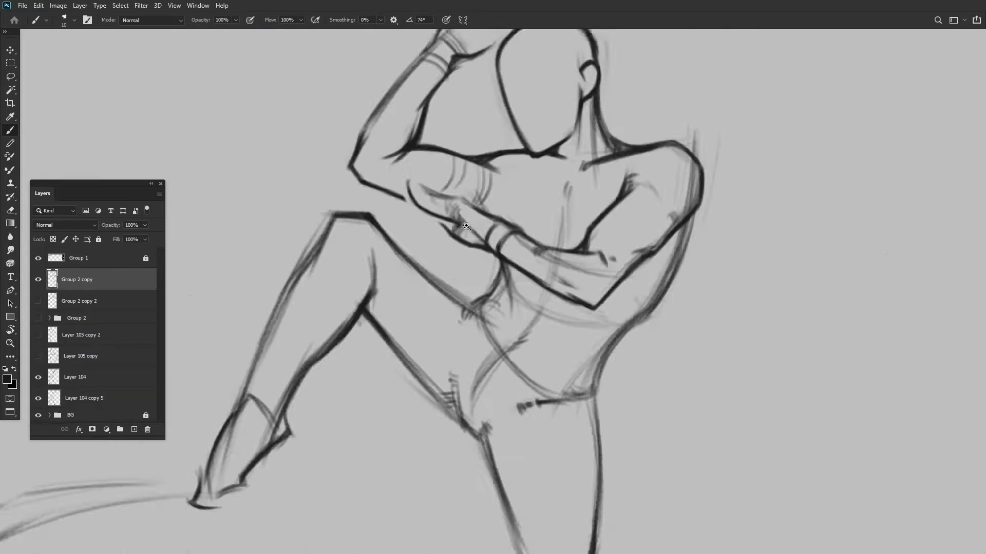
{"action": "scroll", "coordinate": [466, 225], "scroll_direction": "down", "scroll_amount": 3}
{"action": "scroll", "coordinate": [462, 216], "scroll_direction": "up", "scroll_amount": 5}
{"action": "scroll", "coordinate": [462, 215], "scroll_direction": "down", "scroll_amount": 3}
{"action": "scroll", "coordinate": [491, 188], "scroll_direction": "up", "scroll_amount": 3}
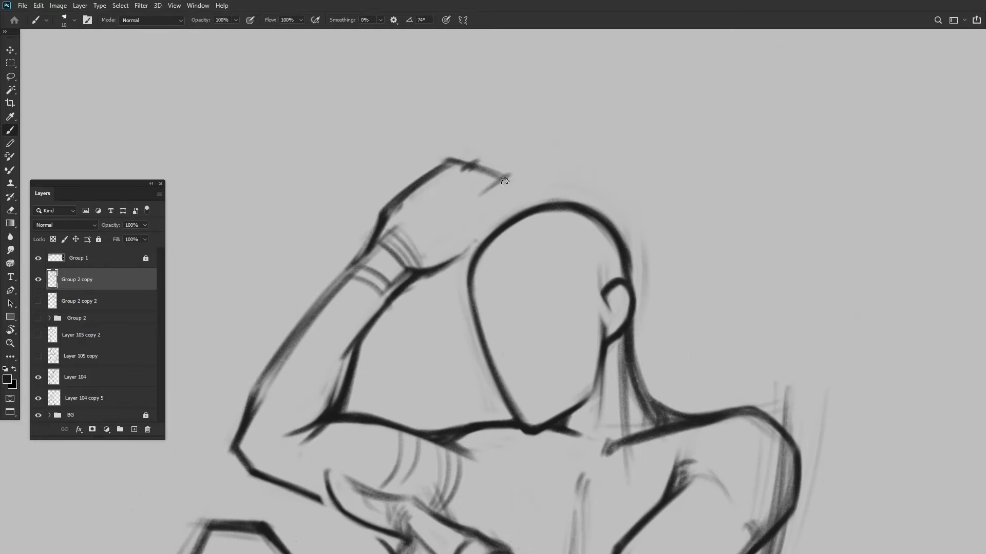
{"action": "scroll", "coordinate": [490, 188], "scroll_direction": "down", "scroll_amount": 5}
- Scale the finished figure to 129.72% and move it 1320 px to the right, beside the ornamental banner
{"action": "key", "text": "ctrl+t"}
{"action": "left_click_drag", "start_coordinate": [450, 352], "coordinate": [585, 352]}
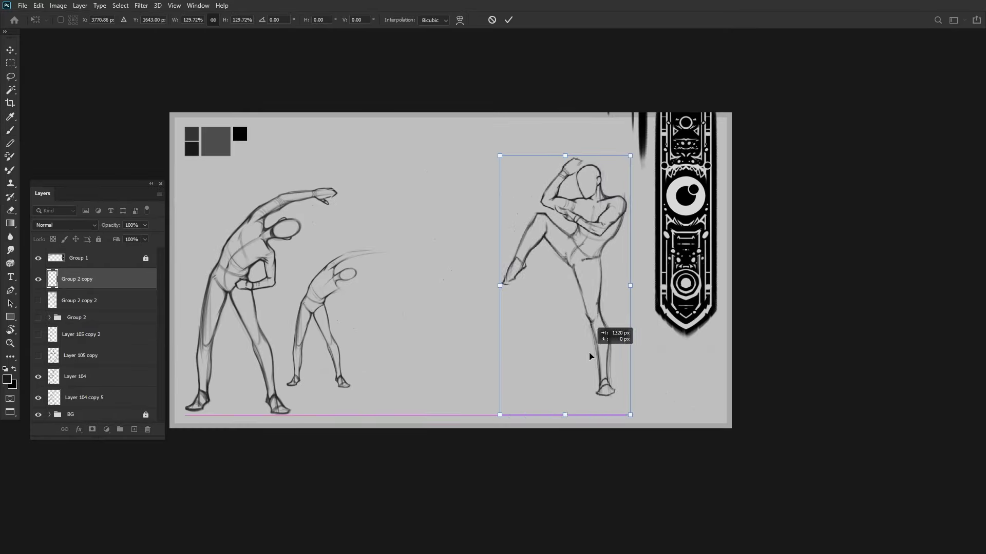
{"action": "key", "text": "Return"}
{"action": "key", "text": "e"}
{"action": "scroll", "coordinate": [474, 388], "scroll_direction": "up", "scroll_amount": 5}
{"action": "scroll", "coordinate": [515, 319], "scroll_direction": "down", "scroll_amount": 6}
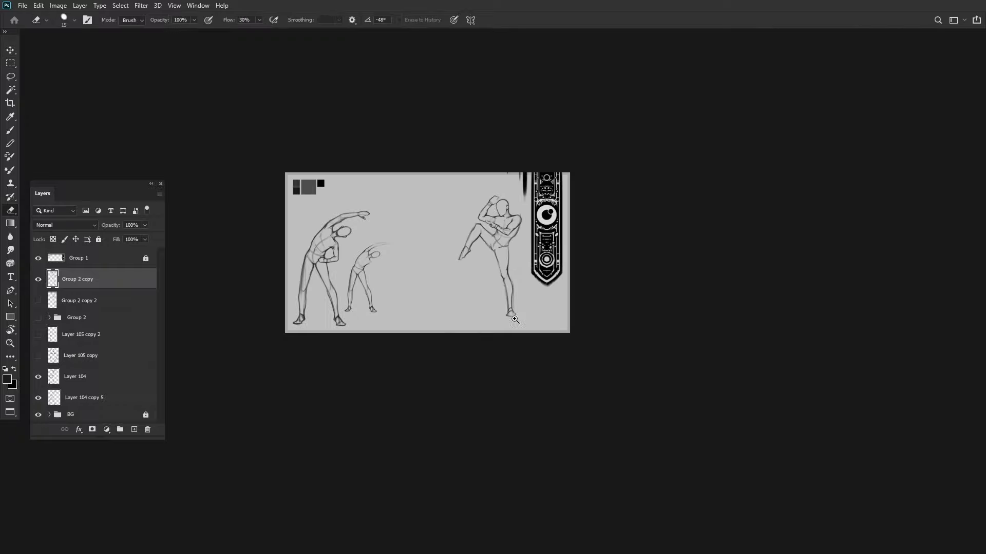
- Reinforce the outer contour of the raised forearm and the back of the hand
{"action": "scroll", "coordinate": [515, 320], "scroll_direction": "up", "scroll_amount": 5}
{"action": "key", "text": "r"}
{"action": "left_click_drag", "start_coordinate": [564, 287], "coordinate": [503, 257]}
{"action": "scroll", "coordinate": [503, 256], "scroll_direction": "down", "scroll_amount": 5}
{"action": "scroll", "coordinate": [453, 235], "scroll_direction": "up", "scroll_amount": 5}
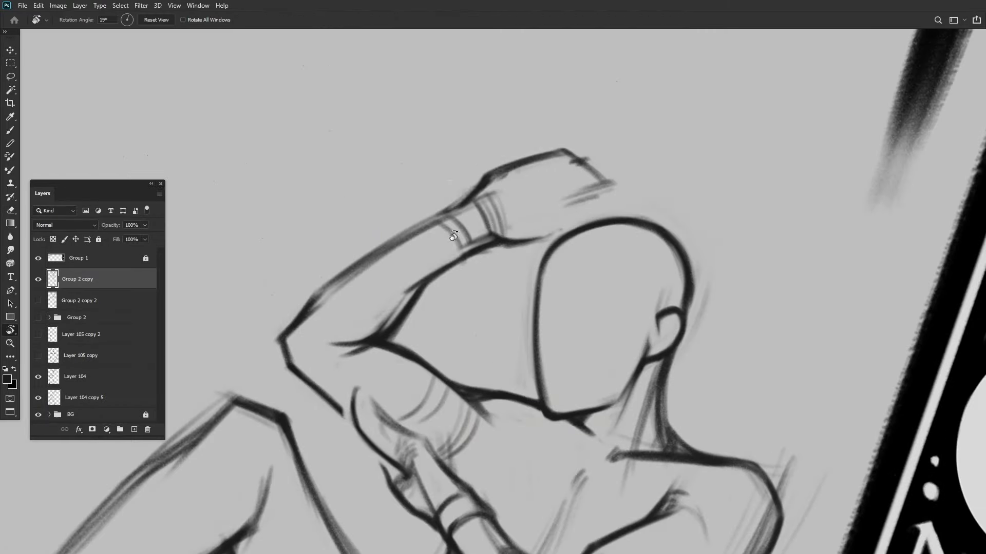
{"action": "key", "text": "b"}
{"action": "left_click_drag", "start_coordinate": [488, 177], "coordinate": [589, 149]}
{"action": "left_click_drag", "start_coordinate": [318, 292], "coordinate": [370, 257]}
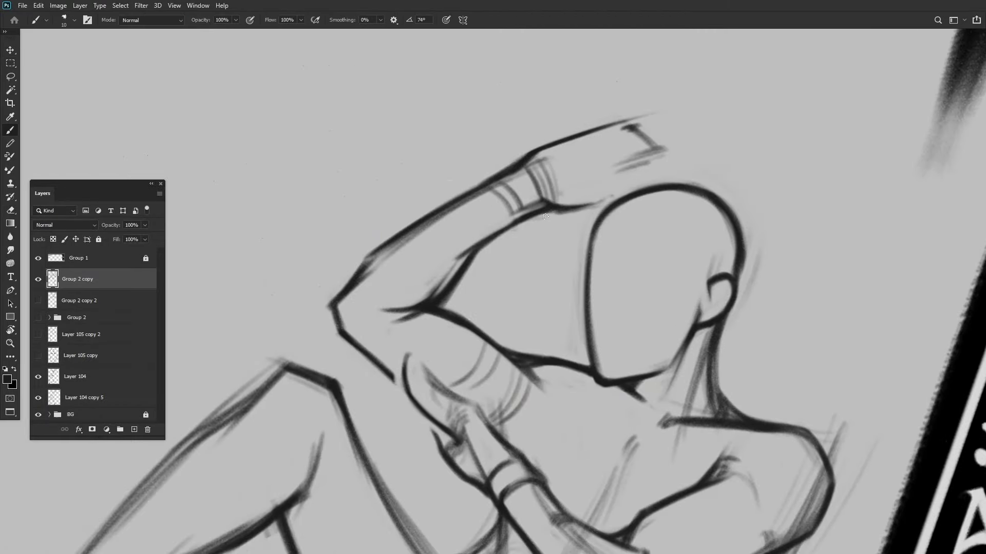
- Clean up the stray strokes around the near shoulder and darken the torso's side contour below the crossed arm
{"action": "scroll", "coordinate": [545, 217], "scroll_direction": "down", "scroll_amount": 5}
{"action": "scroll", "coordinate": [513, 226], "scroll_direction": "up", "scroll_amount": 5}
{"action": "scroll", "coordinate": [427, 222], "scroll_direction": "down", "scroll_amount": 5}
{"action": "key", "text": "r"}
{"action": "left_click_drag", "start_coordinate": [426, 222], "coordinate": [396, 239]}
{"action": "scroll", "coordinate": [396, 239], "scroll_direction": "up", "scroll_amount": 3}
{"action": "scroll", "coordinate": [397, 239], "scroll_direction": "up", "scroll_amount": 5}
{"action": "scroll", "coordinate": [411, 246], "scroll_direction": "down", "scroll_amount": 5}
{"action": "left_click_drag", "start_coordinate": [462, 257], "coordinate": [484, 275]}
{"action": "scroll", "coordinate": [454, 226], "scroll_direction": "up", "scroll_amount": 5}
{"action": "key", "text": "e"}
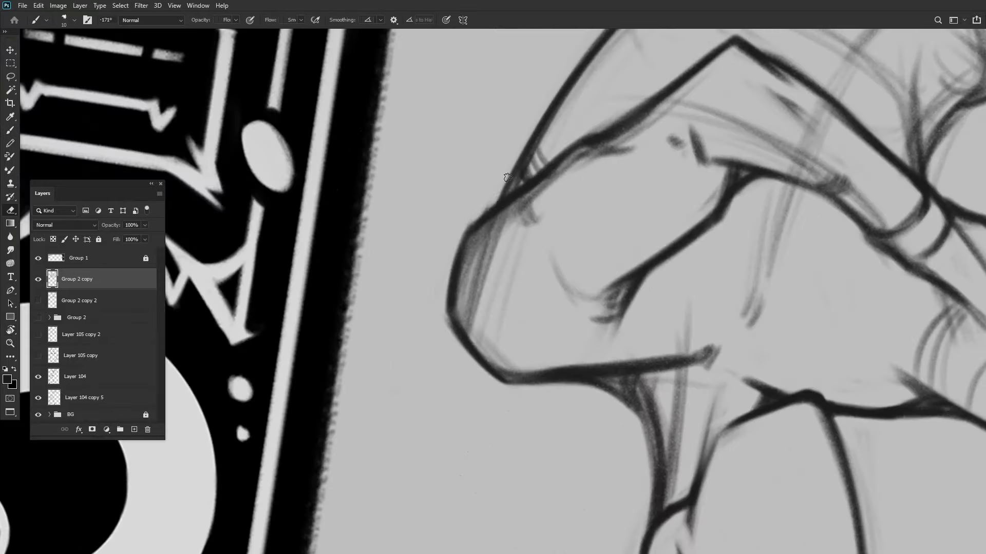
{"action": "scroll", "coordinate": [475, 221], "scroll_direction": "down", "scroll_amount": 5}
- Show the hidden armless version of the raised-knee figure and place it on the inner side of the enlarged figure
{"action": "left_click", "coordinate": [80, 335]}
{"action": "left_click_drag", "start_coordinate": [288, 165], "coordinate": [447, 261]}
{"action": "key", "text": "m"}
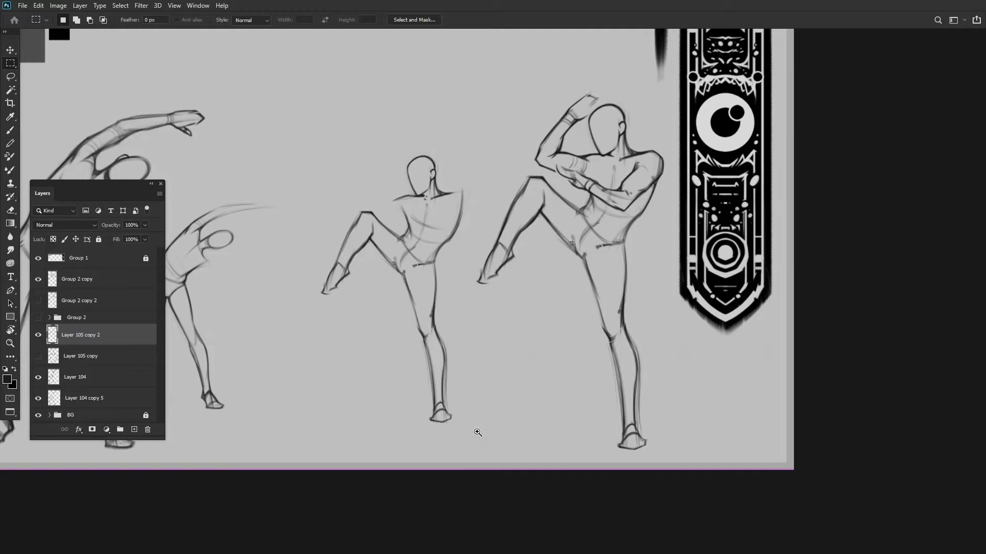
{"action": "key", "text": "e"}
{"action": "scroll", "coordinate": [445, 440], "scroll_direction": "up", "scroll_amount": 5}
{"action": "scroll", "coordinate": [594, 345], "scroll_direction": "down", "scroll_amount": 6}
{"action": "scroll", "coordinate": [540, 391], "scroll_direction": "up", "scroll_amount": 1}
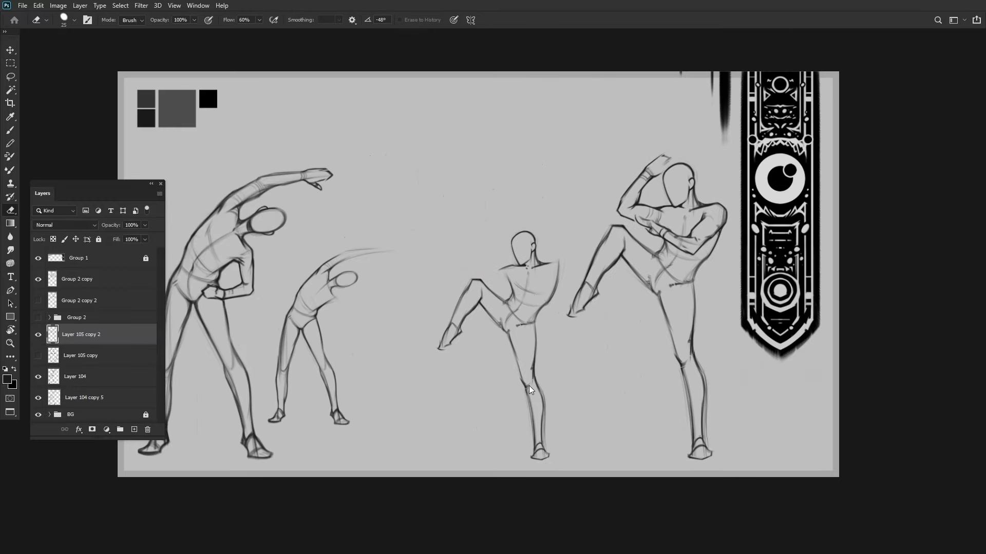
- Create a new layer and sketch an upright oval head in the empty space above the small figures
{"action": "key", "text": "ctrl+shift+alt+n"}
{"action": "key", "text": "b"}
{"action": "scroll", "coordinate": [424, 204], "scroll_direction": "up", "scroll_amount": 3}
{"action": "mouse_move", "coordinate": [413, 190]}
{"action": "left_mouse_down"}
{"action": "mouse_move", "coordinate": [431, 149]}
{"action": "mouse_move", "coordinate": [421, 185]}
{"action": "left_mouse_up"}
{"action": "scroll", "coordinate": [457, 214], "scroll_direction": "up", "scroll_amount": 2}
{"action": "left_click_drag", "start_coordinate": [457, 213], "coordinate": [394, 259]}
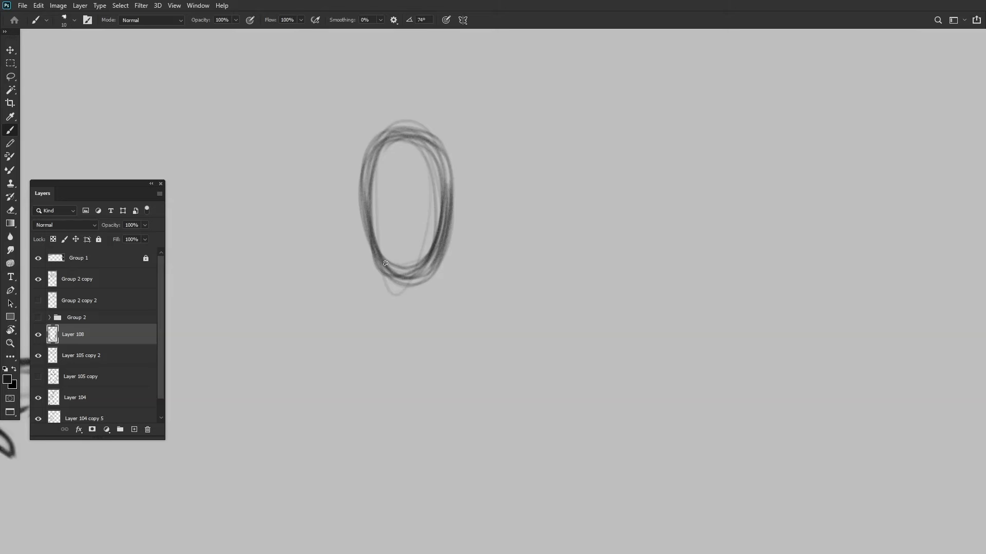
{"action": "left_click_drag", "start_coordinate": [433, 229], "coordinate": [426, 238]}
- Draw both sides of the neck below the oval head and lighten the loose strokes around the head's top
{"action": "left_click_drag", "start_coordinate": [437, 239], "coordinate": [426, 347]}
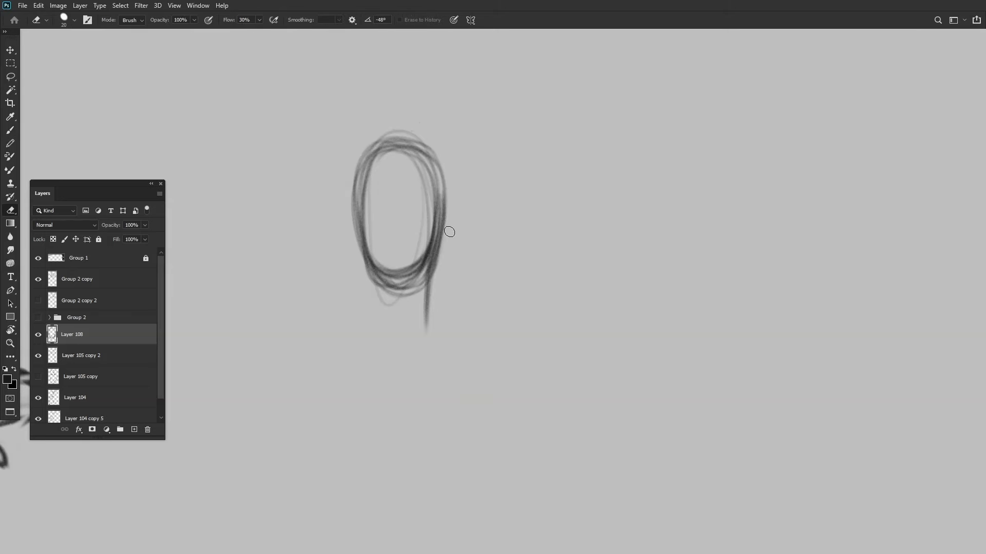
{"action": "left_click_drag", "start_coordinate": [367, 244], "coordinate": [376, 311]}
{"action": "left_click_drag", "start_coordinate": [359, 159], "coordinate": [365, 236]}
{"action": "mouse_move", "coordinate": [395, 205]}
{"action": "left_mouse_down"}
{"action": "mouse_move", "coordinate": [400, 237]}
{"action": "mouse_move", "coordinate": [387, 178]}
{"action": "left_mouse_up"}
{"action": "key", "text": "e"}
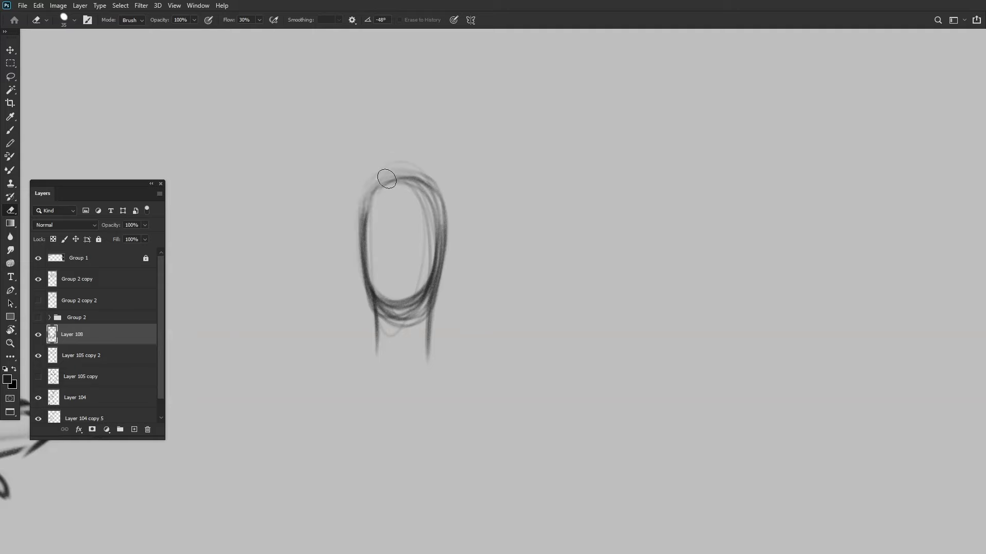
- Keep a hidden duplicate of the head sketch and draw the sloping shoulder lines on both sides of the neck
{"action": "key", "text": "ctrl+j"}
{"action": "left_click_drag", "start_coordinate": [499, 267], "coordinate": [440, 235]}
{"action": "left_click_drag", "start_coordinate": [378, 303], "coordinate": [400, 281]}
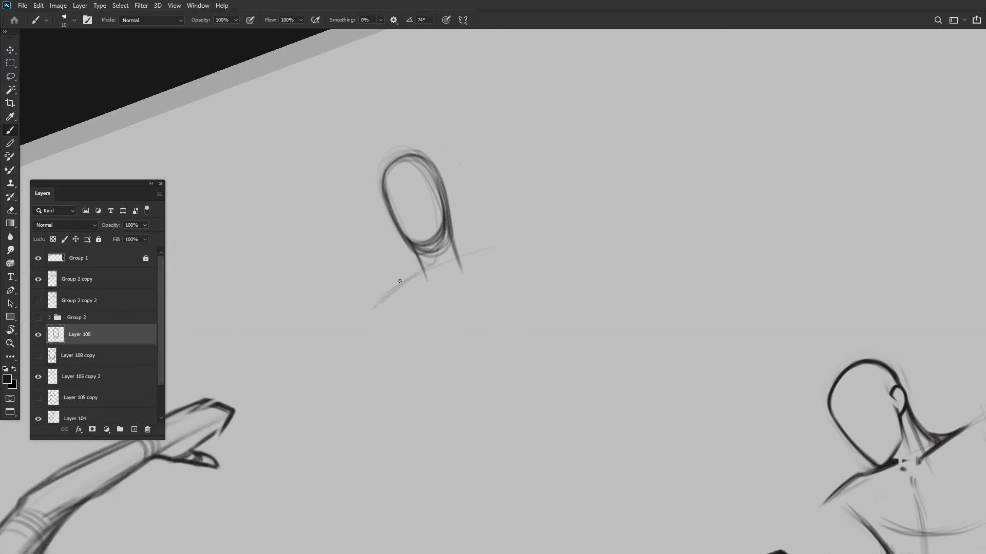
{"action": "left_click_drag", "start_coordinate": [569, 251], "coordinate": [539, 178]}
{"action": "scroll", "coordinate": [462, 205], "scroll_direction": "up", "scroll_amount": 3}
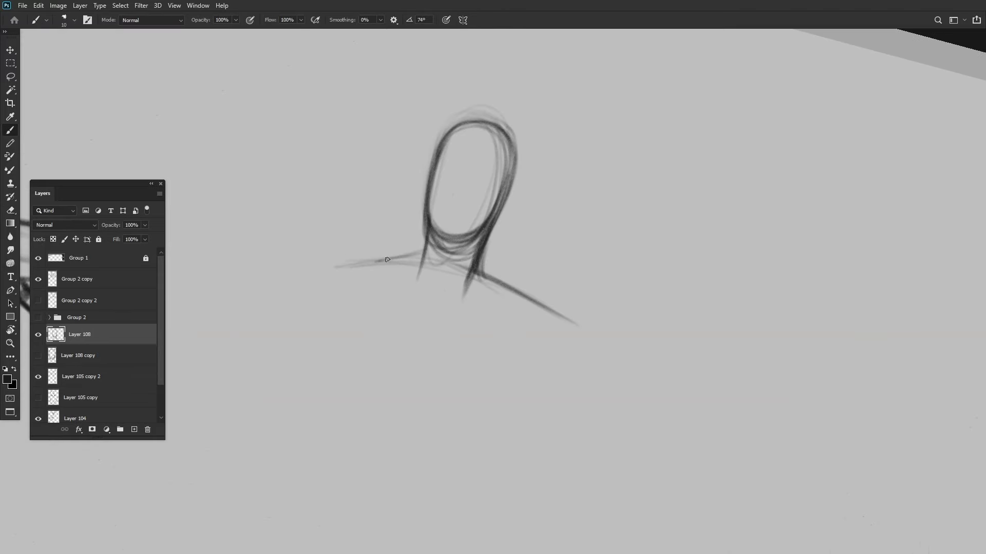
- Draw the torso's sides, the curved waist lines and the pointed pelvis line below the shoulders
{"action": "left_click_drag", "start_coordinate": [409, 255], "coordinate": [420, 317]}
{"action": "scroll", "coordinate": [398, 265], "scroll_direction": "down", "scroll_amount": 3}
{"action": "mouse_move", "coordinate": [356, 297]}
{"action": "left_mouse_down"}
{"action": "mouse_move", "coordinate": [416, 257]}
{"action": "mouse_move", "coordinate": [377, 124]}
{"action": "left_mouse_up"}
{"action": "key", "text": "b"}
{"action": "key", "text": "e"}
{"action": "mouse_move", "coordinate": [367, 165]}
{"action": "left_mouse_down"}
{"action": "mouse_move", "coordinate": [433, 231]}
{"action": "mouse_move", "coordinate": [382, 255]}
{"action": "mouse_move", "coordinate": [438, 247]}
{"action": "left_mouse_up"}
{"action": "mouse_move", "coordinate": [418, 286]}
{"action": "left_mouse_down"}
{"action": "mouse_move", "coordinate": [406, 277]}
{"action": "mouse_move", "coordinate": [426, 256]}
{"action": "mouse_move", "coordinate": [402, 267]}
{"action": "mouse_move", "coordinate": [365, 210]}
{"action": "left_mouse_up"}
{"action": "key", "text": "r"}
{"action": "left_click_drag", "start_coordinate": [459, 132], "coordinate": [442, 236]}
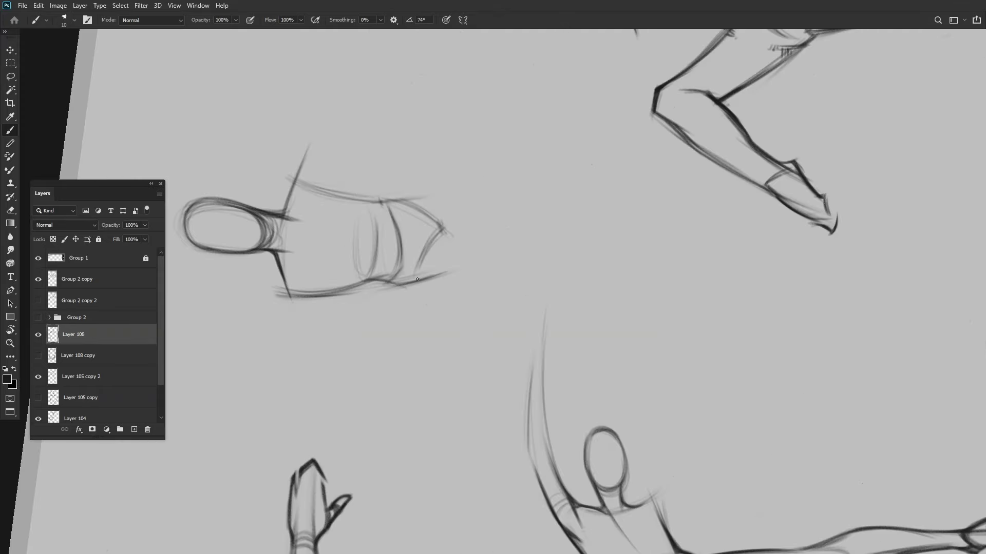
- Draw and strengthen the hip and outer thigh contours extending down from the waist
{"action": "mouse_move", "coordinate": [418, 279]}
{"action": "left_mouse_down"}
{"action": "mouse_move", "coordinate": [378, 336]}
{"action": "mouse_move", "coordinate": [421, 277]}
{"action": "left_mouse_up"}
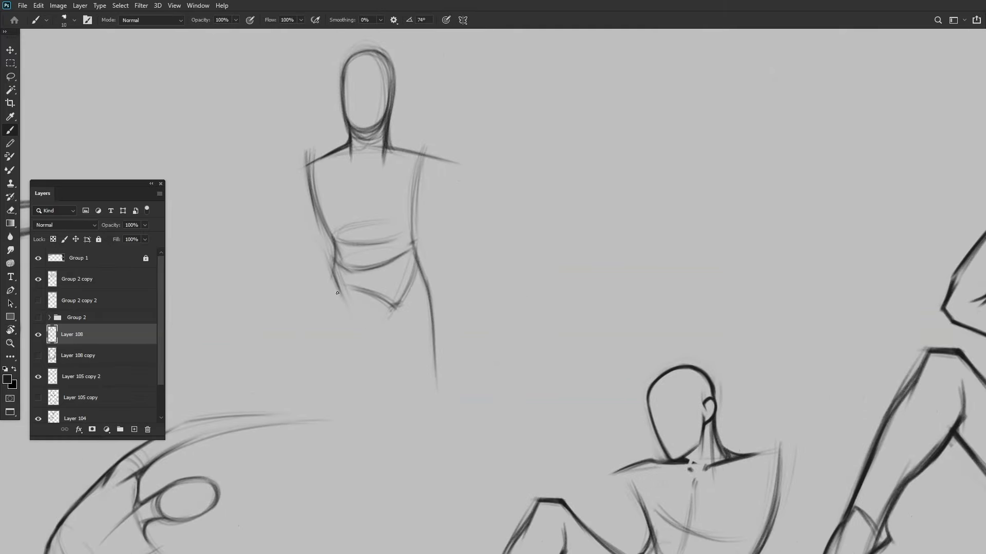
{"action": "key", "text": "r"}
{"action": "left_click_drag", "start_coordinate": [327, 253], "coordinate": [479, 218]}
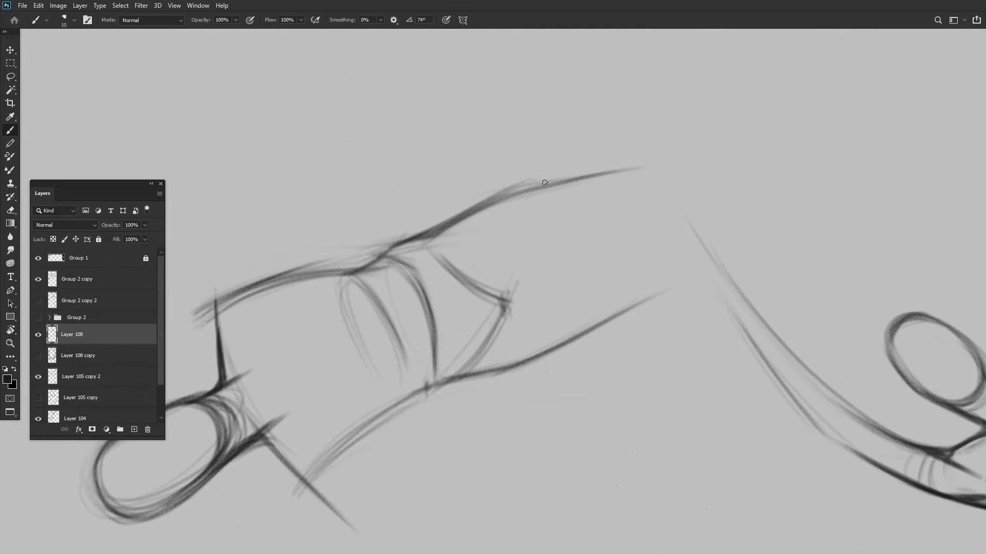
{"action": "key", "text": "r"}
{"action": "mouse_move", "coordinate": [545, 183]}
{"action": "left_mouse_down"}
{"action": "mouse_move", "coordinate": [433, 233]}
{"action": "mouse_move", "coordinate": [480, 163]}
{"action": "left_mouse_up"}
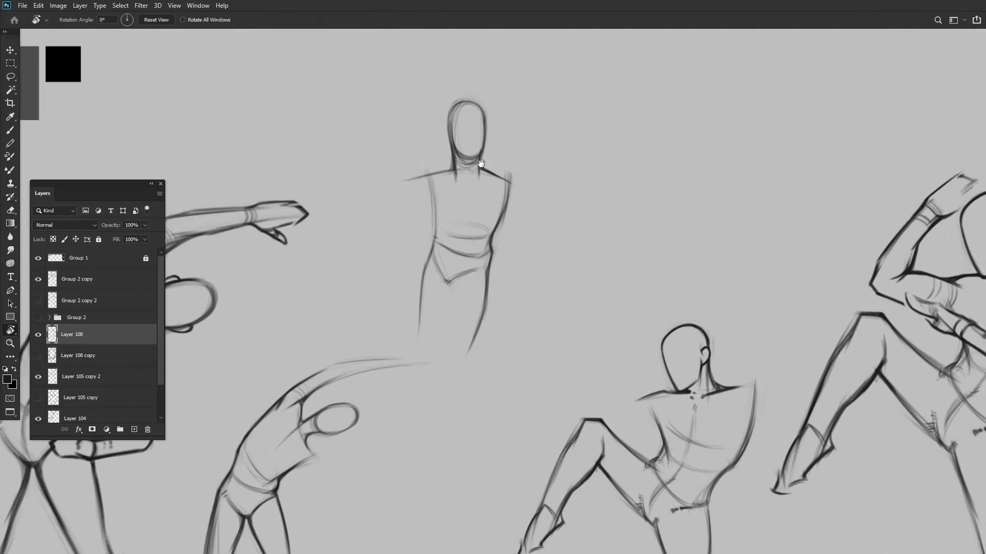
- Shade under the chin, mark the neck muscles and collarbones, and draw the chest's side curves down from the shoulders
{"action": "scroll", "coordinate": [480, 163], "scroll_direction": "up", "scroll_amount": 3}
{"action": "left_click_drag", "start_coordinate": [453, 205], "coordinate": [445, 212]}
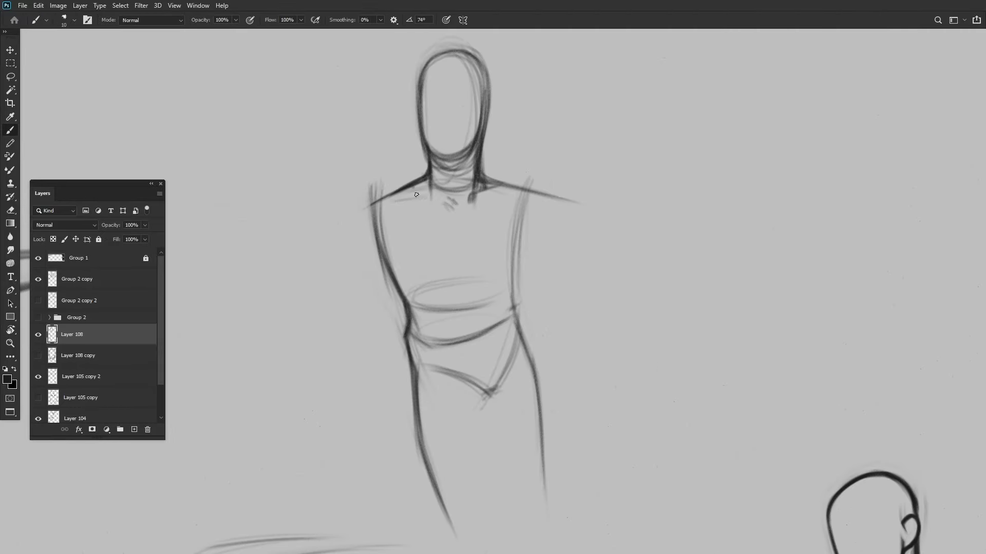
{"action": "scroll", "coordinate": [479, 124], "scroll_direction": "down", "scroll_amount": 4}
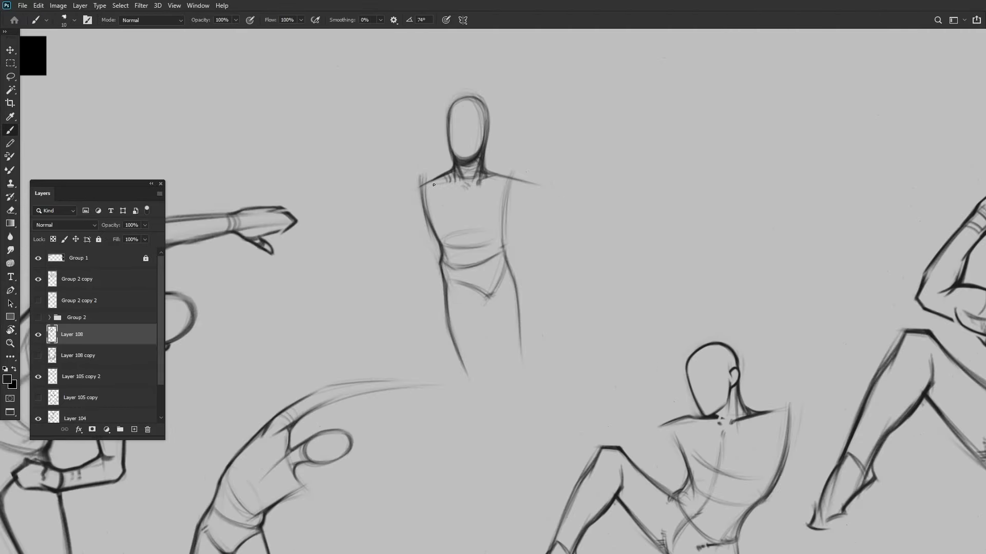
{"action": "scroll", "coordinate": [404, 205], "scroll_direction": "up", "scroll_amount": 6}
{"action": "left_click_drag", "start_coordinate": [402, 240], "coordinate": [381, 259]}
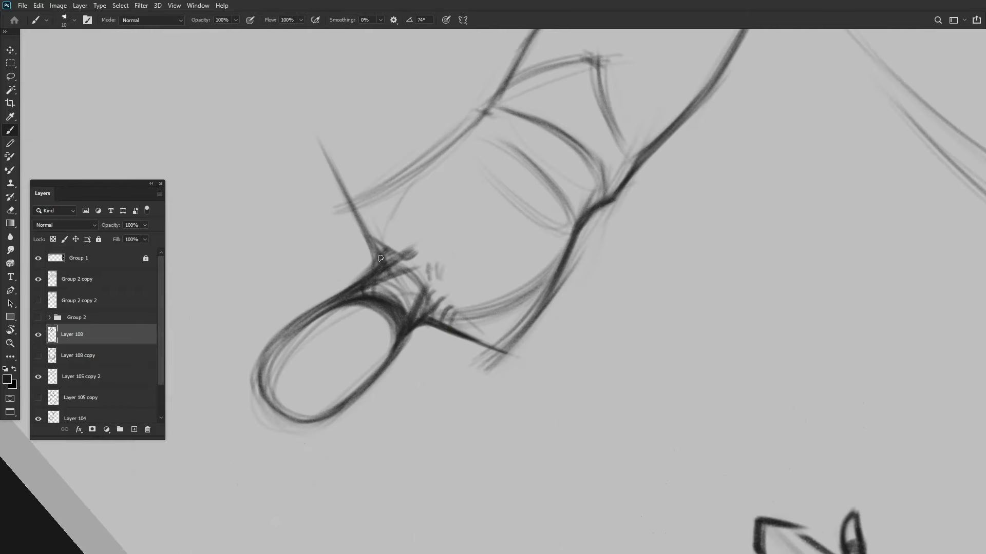
{"action": "mouse_move", "coordinate": [461, 140]}
{"action": "left_mouse_down"}
{"action": "mouse_move", "coordinate": [442, 113]}
{"action": "mouse_move", "coordinate": [421, 154]}
{"action": "left_mouse_up"}
{"action": "scroll", "coordinate": [462, 205], "scroll_direction": "down", "scroll_amount": 4}
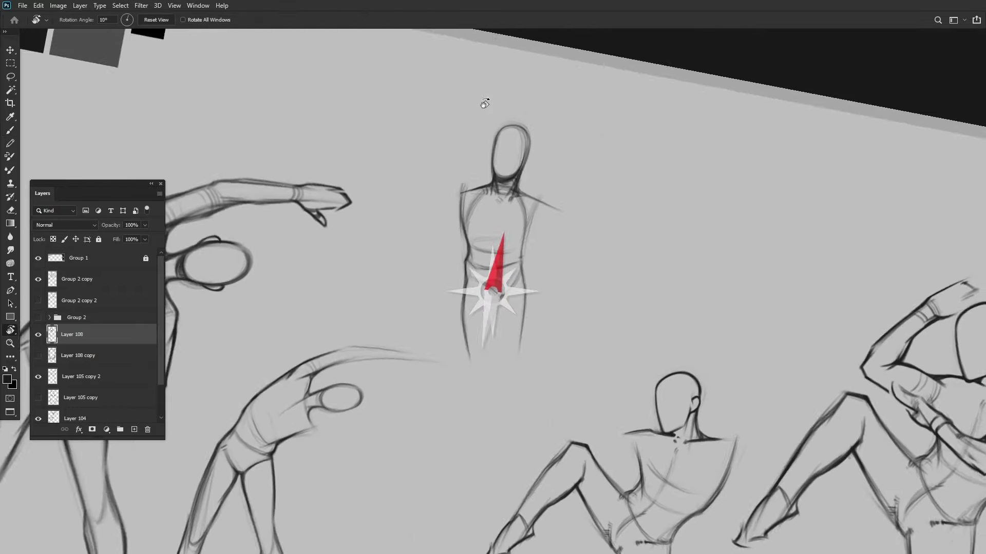
{"action": "scroll", "coordinate": [477, 154], "scroll_direction": "up", "scroll_amount": 5}
- Refine and darken the contours of the head and neck down to the shoulder line
{"action": "key", "text": "l"}
{"action": "mouse_move", "coordinate": [514, 112]}
{"action": "left_mouse_down"}
{"action": "mouse_move", "coordinate": [429, 187]}
{"action": "mouse_move", "coordinate": [535, 125]}
{"action": "mouse_move", "coordinate": [353, 266]}
{"action": "left_mouse_up"}
{"action": "key", "text": "b"}
{"action": "scroll", "coordinate": [353, 265], "scroll_direction": "up", "scroll_amount": 4}
{"action": "left_click_drag", "start_coordinate": [395, 204], "coordinate": [574, 181]}
{"action": "scroll", "coordinate": [575, 180], "scroll_direction": "down", "scroll_amount": 3}
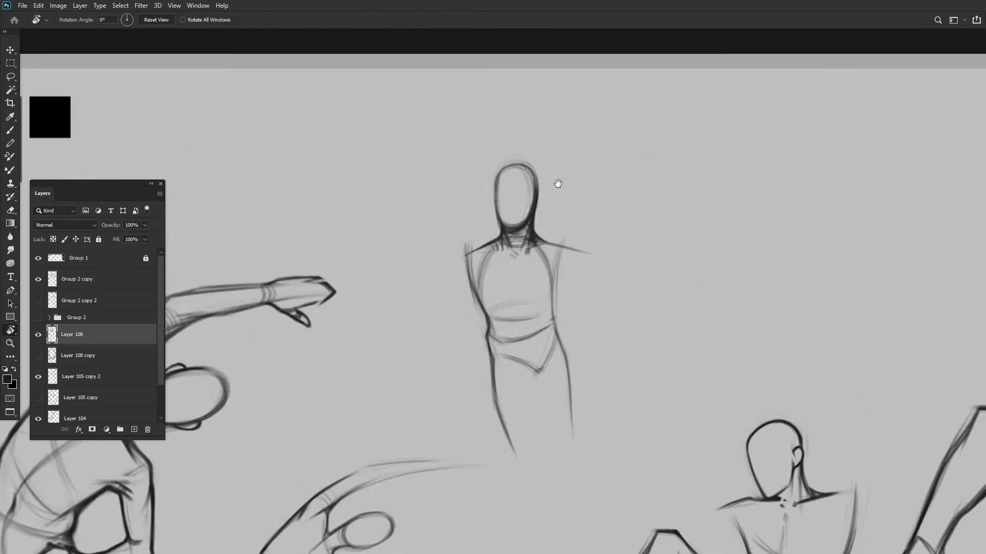
- Draw the ear on the side of the head and refine its outline where it meets the jaw and neck
{"action": "scroll", "coordinate": [491, 167], "scroll_direction": "up", "scroll_amount": 4}
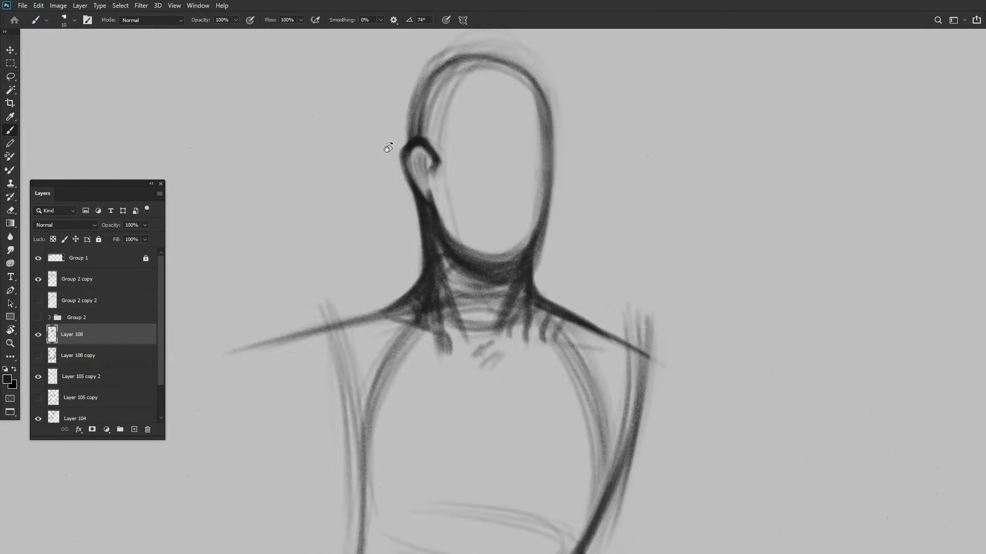
{"action": "scroll", "coordinate": [490, 197], "scroll_direction": "up", "scroll_amount": 5}
{"action": "left_click_drag", "start_coordinate": [490, 197], "coordinate": [484, 164]}
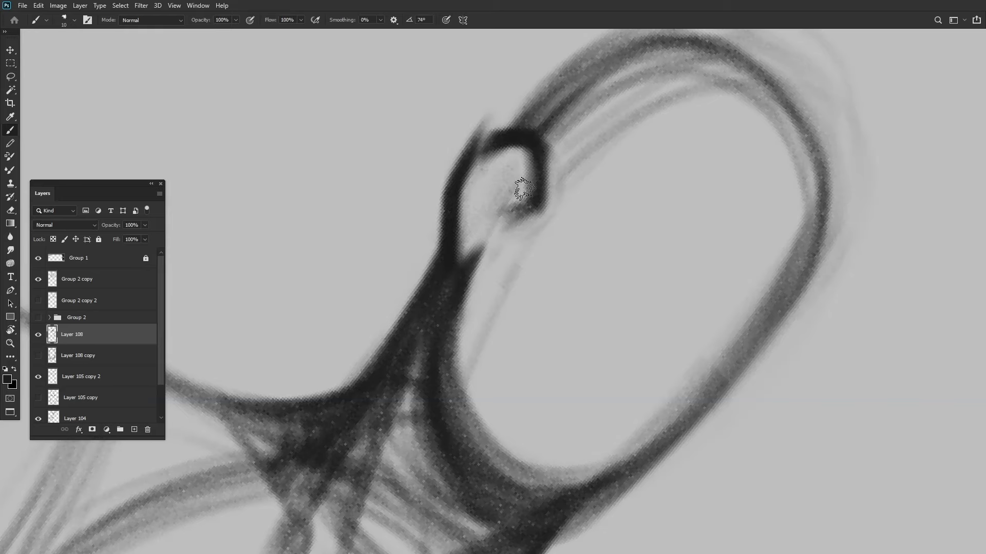
- Duplicate the new figure's layer, hide the original, fade the duplicate, and add a new layer above it
{"action": "scroll", "coordinate": [523, 190], "scroll_direction": "down", "scroll_amount": 6}
{"action": "key", "text": "ctrl+j"}
{"action": "key", "text": "ctrl+shift+n"}
{"action": "scroll", "coordinate": [471, 196], "scroll_direction": "up", "scroll_amount": 4}
- Rough in the third figure's shoulders, upper arms and folded forearms across the torso on the new layer
{"action": "key", "text": "r"}
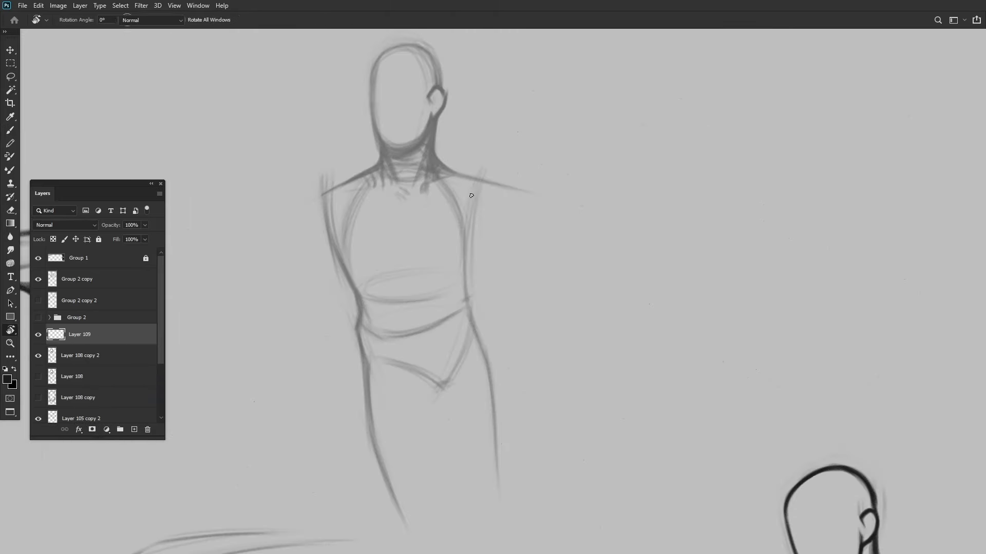
{"action": "mouse_move", "coordinate": [471, 195]}
{"action": "left_mouse_down"}
{"action": "mouse_move", "coordinate": [493, 264]}
{"action": "mouse_move", "coordinate": [355, 283]}
{"action": "mouse_move", "coordinate": [416, 231]}
{"action": "mouse_move", "coordinate": [481, 210]}
{"action": "mouse_move", "coordinate": [465, 256]}
{"action": "left_mouse_up"}
{"action": "key", "text": "b"}
{"action": "left_click_drag", "start_coordinate": [470, 206], "coordinate": [449, 254]}
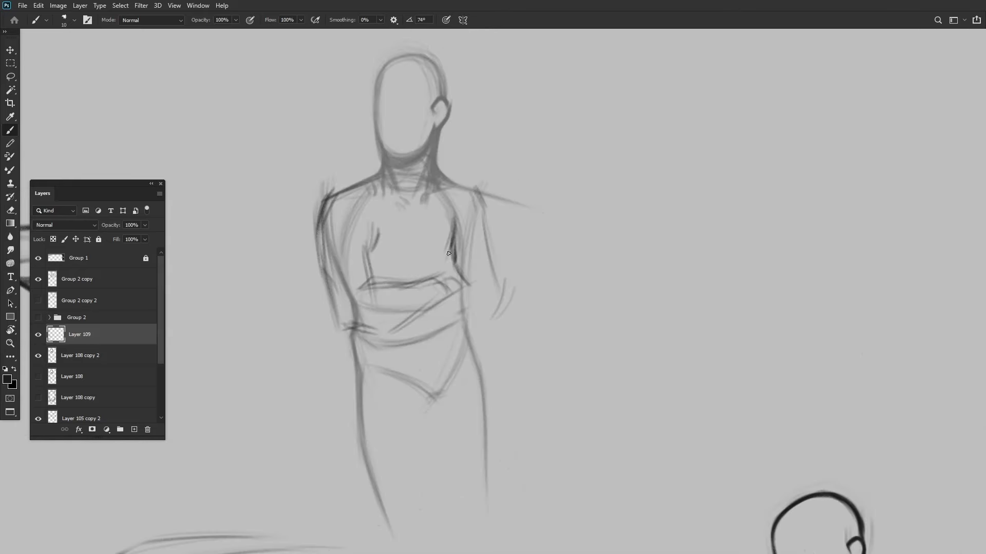
{"action": "mouse_move", "coordinate": [454, 216]}
{"action": "left_mouse_down"}
{"action": "mouse_move", "coordinate": [464, 238]}
{"action": "mouse_move", "coordinate": [379, 186]}
{"action": "left_mouse_up"}
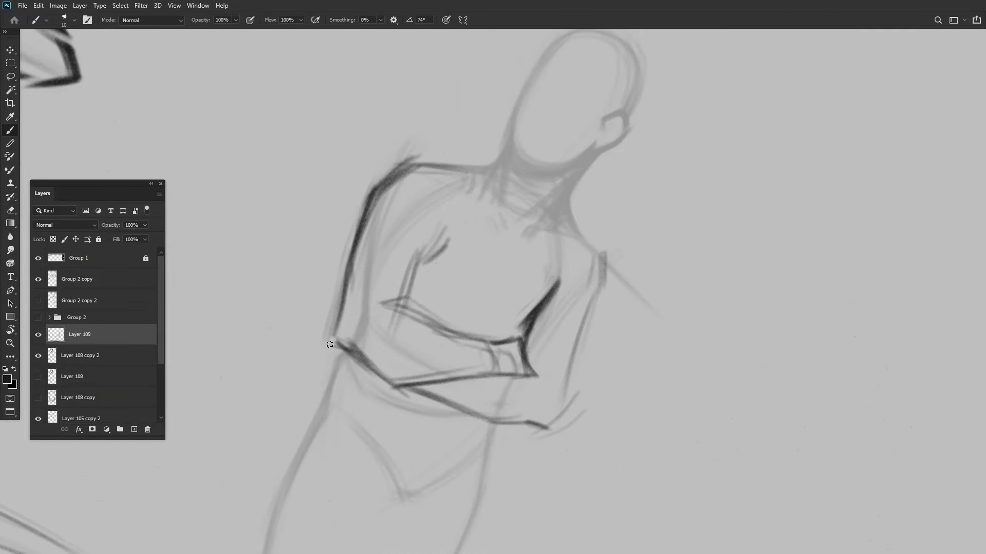
- Darken the contours of the shoulders, folded arms and hand, and add short form strokes along the arms
{"action": "left_click_drag", "start_coordinate": [330, 345], "coordinate": [381, 276]}
{"action": "mouse_move", "coordinate": [474, 214]}
{"action": "left_mouse_down"}
{"action": "mouse_move", "coordinate": [454, 186]}
{"action": "mouse_move", "coordinate": [375, 228]}
{"action": "left_mouse_up"}
{"action": "mouse_move", "coordinate": [408, 189]}
{"action": "left_mouse_down"}
{"action": "mouse_move", "coordinate": [387, 262]}
{"action": "mouse_move", "coordinate": [416, 138]}
{"action": "mouse_move", "coordinate": [378, 245]}
{"action": "mouse_move", "coordinate": [446, 220]}
{"action": "mouse_move", "coordinate": [373, 213]}
{"action": "left_mouse_up"}
{"action": "left_click_drag", "start_coordinate": [347, 271], "coordinate": [386, 223]}
{"action": "mouse_move", "coordinate": [536, 185]}
{"action": "left_mouse_down"}
{"action": "mouse_move", "coordinate": [446, 147]}
{"action": "mouse_move", "coordinate": [468, 229]}
{"action": "mouse_move", "coordinate": [453, 260]}
{"action": "mouse_move", "coordinate": [374, 232]}
{"action": "mouse_move", "coordinate": [459, 271]}
{"action": "mouse_move", "coordinate": [345, 228]}
{"action": "left_mouse_up"}
- Erase the stray sketch lines around the shoulder and neck on the Layer 108 copy 2 layer
{"action": "key", "text": "e"}
{"action": "left_click_drag", "start_coordinate": [365, 163], "coordinate": [396, 205]}
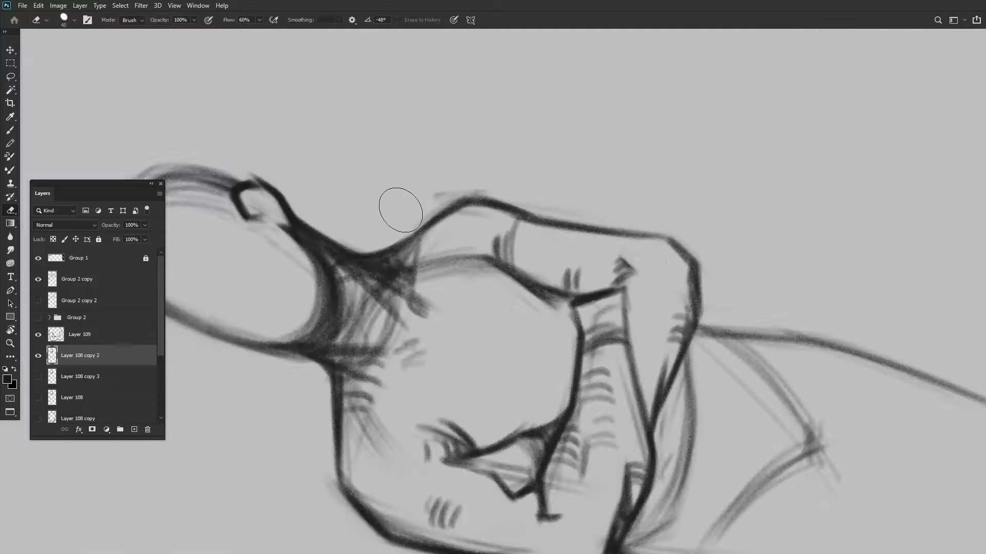
{"action": "key", "text": "r"}
{"action": "mouse_move", "coordinate": [462, 169]}
{"action": "left_mouse_down"}
{"action": "mouse_move", "coordinate": [437, 176]}
{"action": "mouse_move", "coordinate": [584, 122]}
{"action": "mouse_move", "coordinate": [408, 143]}
{"action": "mouse_move", "coordinate": [302, 293]}
{"action": "mouse_move", "coordinate": [408, 206]}
{"action": "mouse_move", "coordinate": [347, 200]}
{"action": "left_mouse_up"}
- Merge the folded-arms drawing into Layer 108 copy 2 and darken the waist contour where it meets the elbow
{"action": "scroll", "coordinate": [377, 205], "scroll_direction": "up", "scroll_amount": 5}
{"action": "scroll", "coordinate": [348, 200], "scroll_direction": "down", "scroll_amount": 4}
{"action": "scroll", "coordinate": [387, 242], "scroll_direction": "up", "scroll_amount": 5}
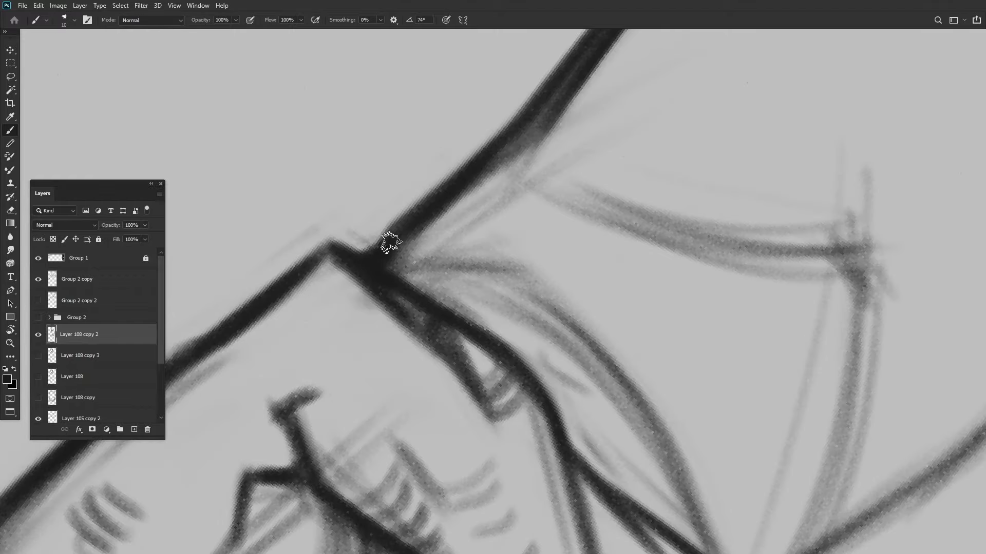
{"action": "mouse_move", "coordinate": [387, 241]}
{"action": "left_mouse_down"}
{"action": "mouse_move", "coordinate": [435, 192]}
{"action": "mouse_move", "coordinate": [393, 250]}
{"action": "left_mouse_up"}
- Clean up the outer edges of the folded-arms figure by erasing stray lines around the arms and shoulders
{"action": "scroll", "coordinate": [435, 192], "scroll_direction": "down", "scroll_amount": 3}
{"action": "key", "text": "r"}
{"action": "scroll", "coordinate": [396, 198], "scroll_direction": "down", "scroll_amount": 2}
{"action": "scroll", "coordinate": [392, 250], "scroll_direction": "up", "scroll_amount": 5}
{"action": "key", "text": "e"}
{"action": "left_click_drag", "start_coordinate": [474, 201], "coordinate": [373, 296]}
{"action": "key", "text": "b"}
{"action": "scroll", "coordinate": [362, 322], "scroll_direction": "down", "scroll_amount": 4}
{"action": "scroll", "coordinate": [365, 159], "scroll_direction": "up", "scroll_amount": 2}
{"action": "key", "text": "e"}
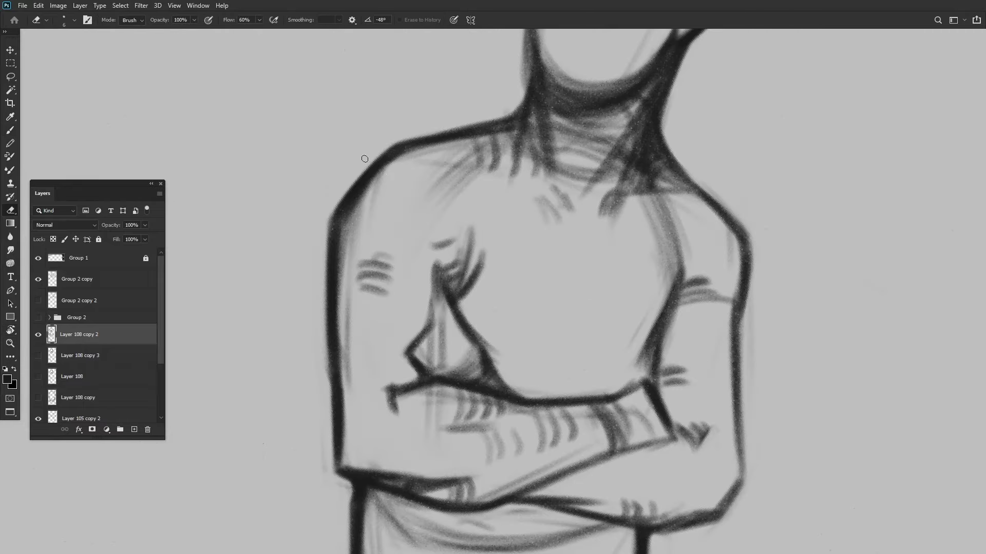
- Flip the folded-arms figure horizontally and move it between the side-bending figure and the raised-knee figures
{"action": "scroll", "coordinate": [527, 80], "scroll_direction": "down", "scroll_amount": 3}
{"action": "key", "text": "r"}
{"action": "left_click_drag", "start_coordinate": [429, 194], "coordinate": [392, 359]}
{"action": "key", "text": "Escape"}
{"action": "key", "text": "r"}
{"action": "left_click_drag", "start_coordinate": [573, 147], "coordinate": [422, 168]}
{"action": "scroll", "coordinate": [422, 167], "scroll_direction": "down", "scroll_amount": 4}
{"action": "key", "text": "Escape"}
{"action": "key", "text": "m"}
{"action": "left_click_drag", "start_coordinate": [402, 88], "coordinate": [501, 296]}
{"action": "key", "text": "ctrl+minus"}
{"action": "key", "text": "ctrl+minus"}
{"action": "key", "text": "ctrl+minus"}
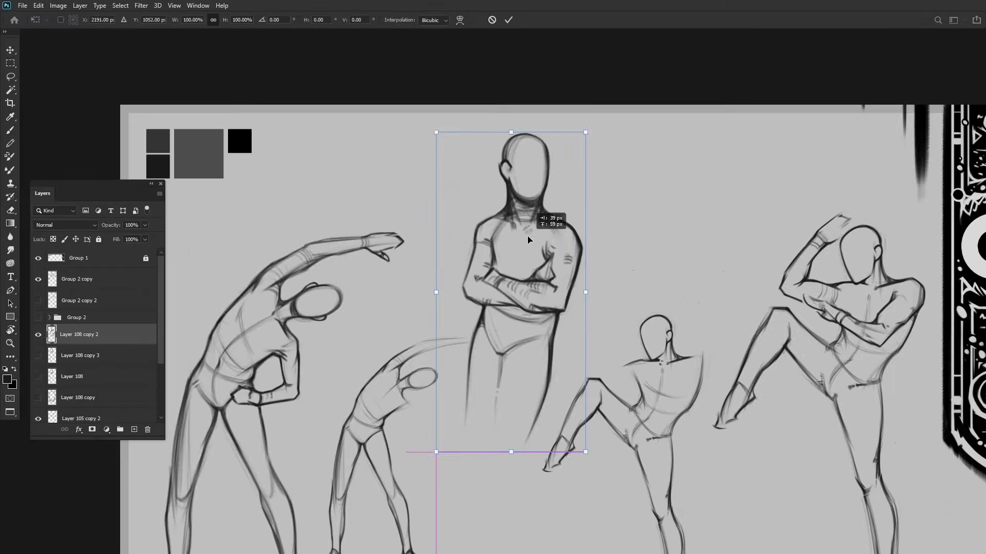
- Show the original torso sketch on Layer 108 again and make it the active layer
{"action": "left_click", "coordinate": [38, 397]}
{"action": "left_click", "coordinate": [42, 399]}
{"action": "key", "text": "ctrl+t"}
{"action": "left_click", "coordinate": [38, 397]}
{"action": "left_click", "coordinate": [38, 376]}
{"action": "left_click", "coordinate": [77, 376]}
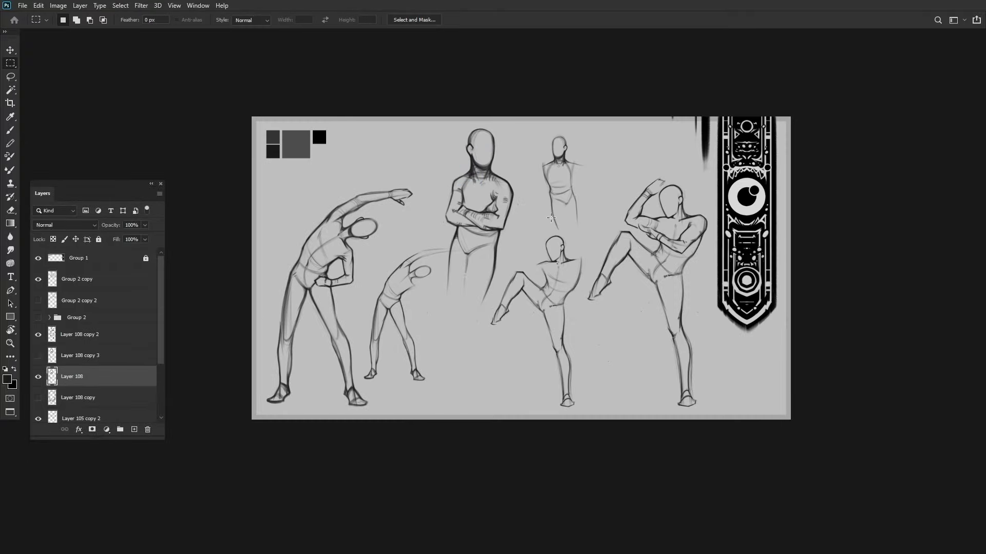
- Transform the small original torso sketch and place it closer to the folded-arms figure
{"action": "scroll", "coordinate": [524, 177], "scroll_direction": "up", "scroll_amount": 4}
{"action": "key", "text": "ctrl+t"}
{"action": "left_click_drag", "start_coordinate": [553, 221], "coordinate": [553, 223]}
{"action": "scroll", "coordinate": [552, 223], "scroll_direction": "down", "scroll_amount": 4}
{"action": "key", "text": "Return"}
{"action": "scroll", "coordinate": [543, 169], "scroll_direction": "up", "scroll_amount": 8}
{"action": "key", "text": "e"}
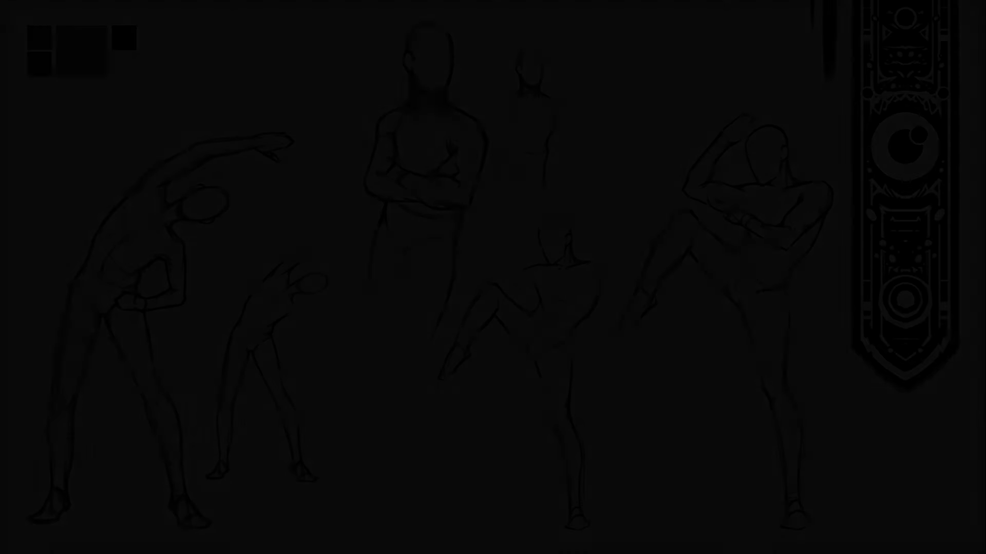